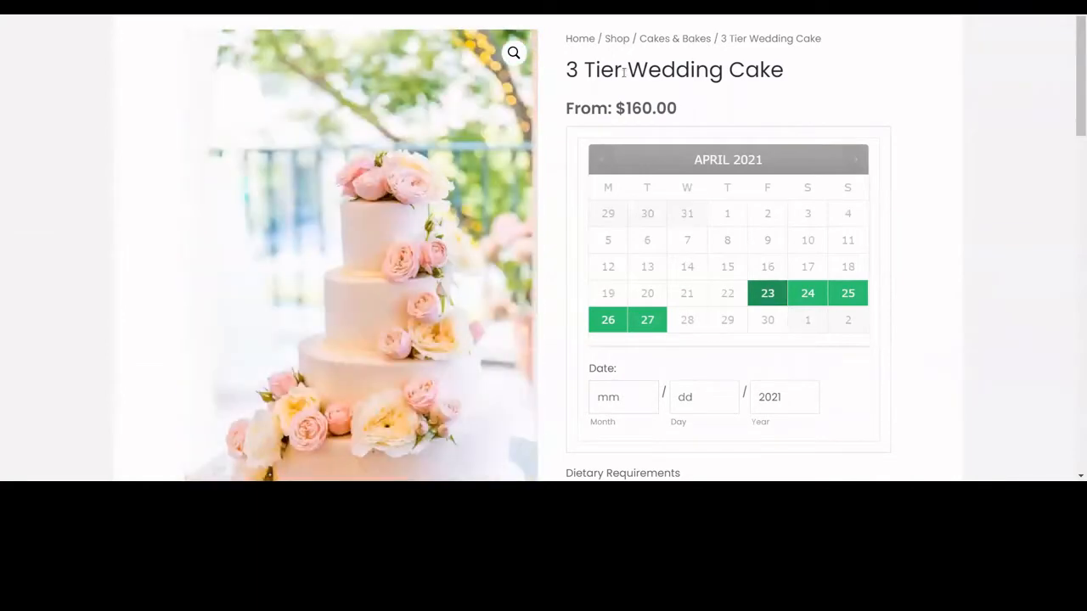
Pick 23 April 2021 as the 3 Tier Wedding Cake's booking date and review the page's dietary options, required-date field and shipping details.
scroll(715, 75, "down", 1)
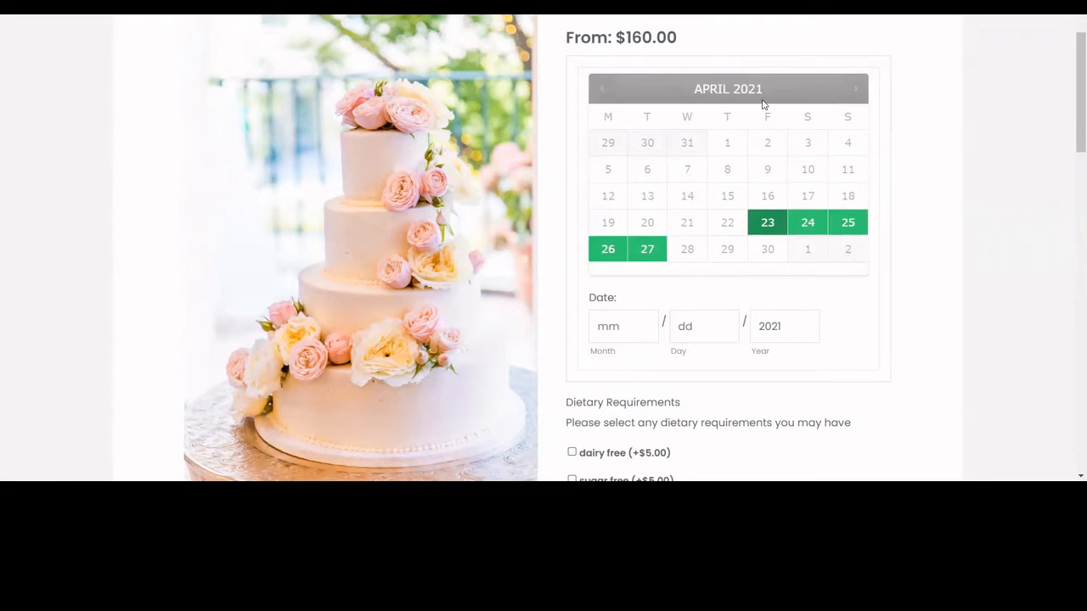
scroll(789, 107, "down", 1)
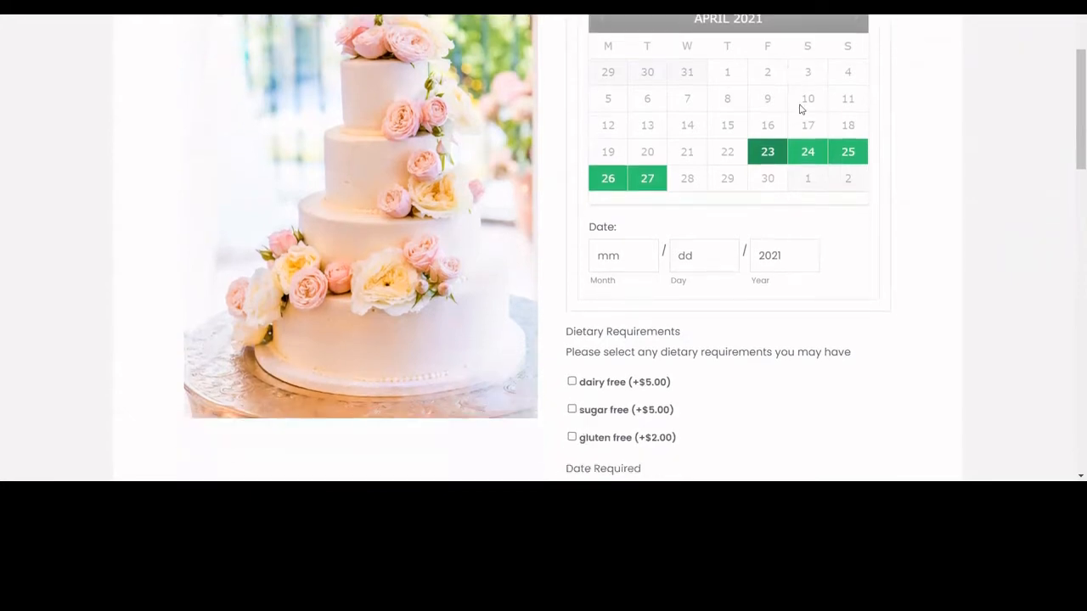
left_click(769, 158)
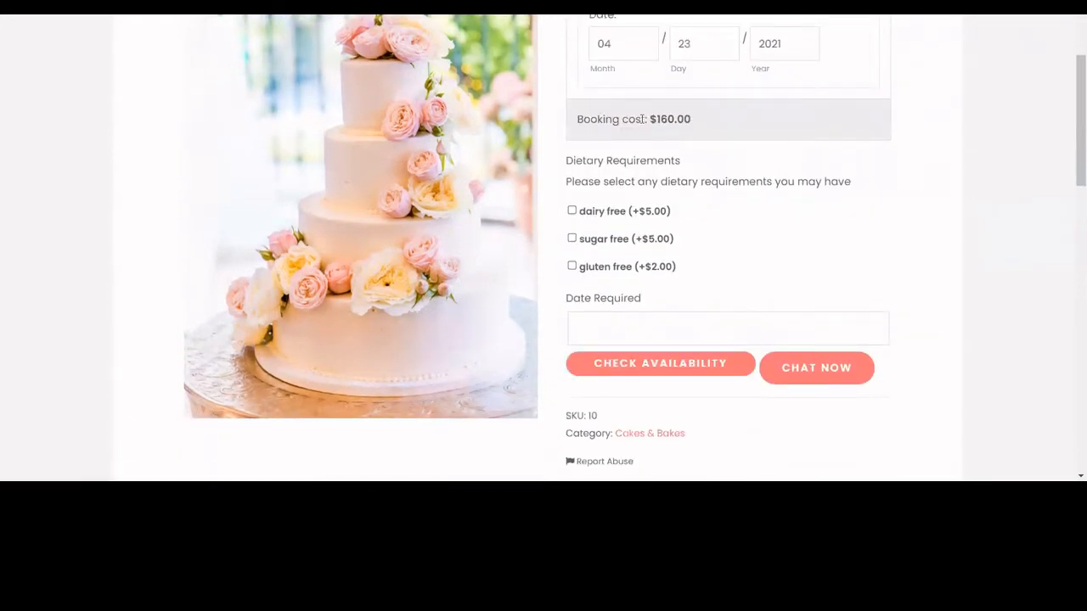
scroll(654, 133, "up", 1)
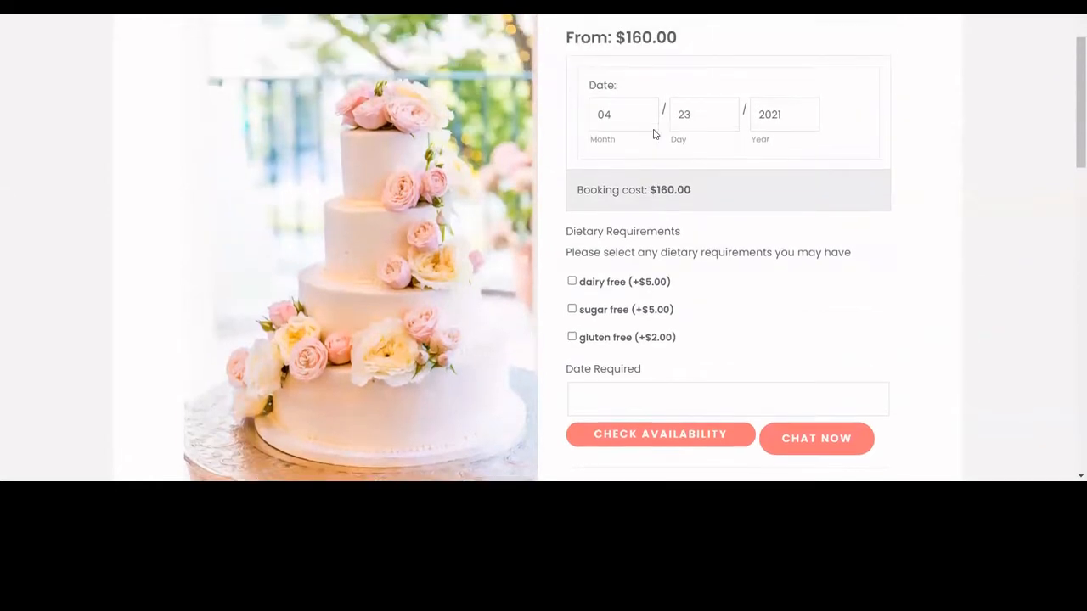
scroll(653, 133, "down", 1)
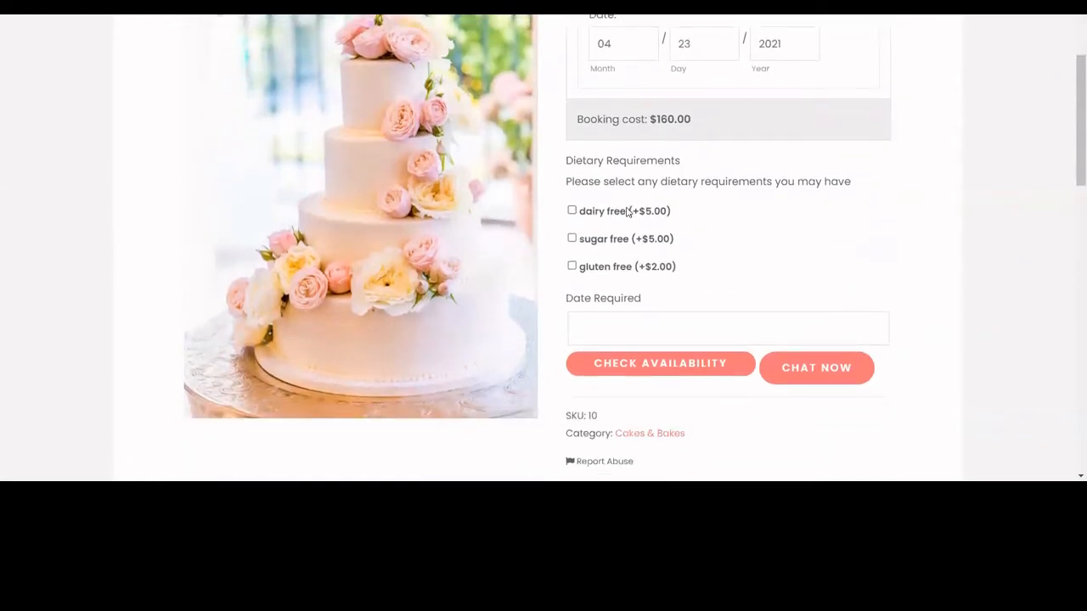
scroll(639, 241, "down", 1)
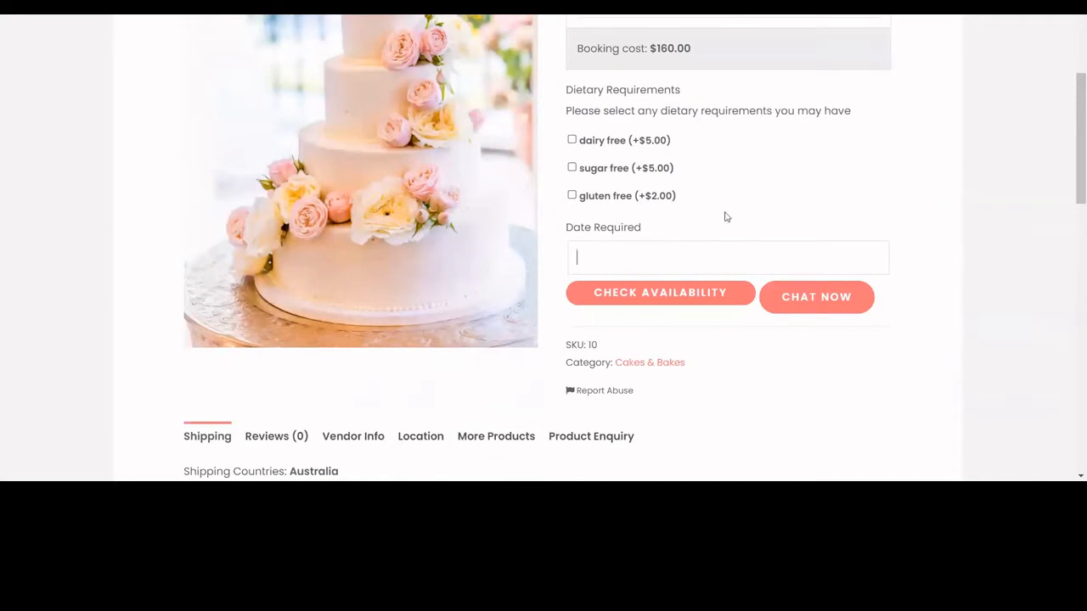
scroll(843, 268, "down", 2)
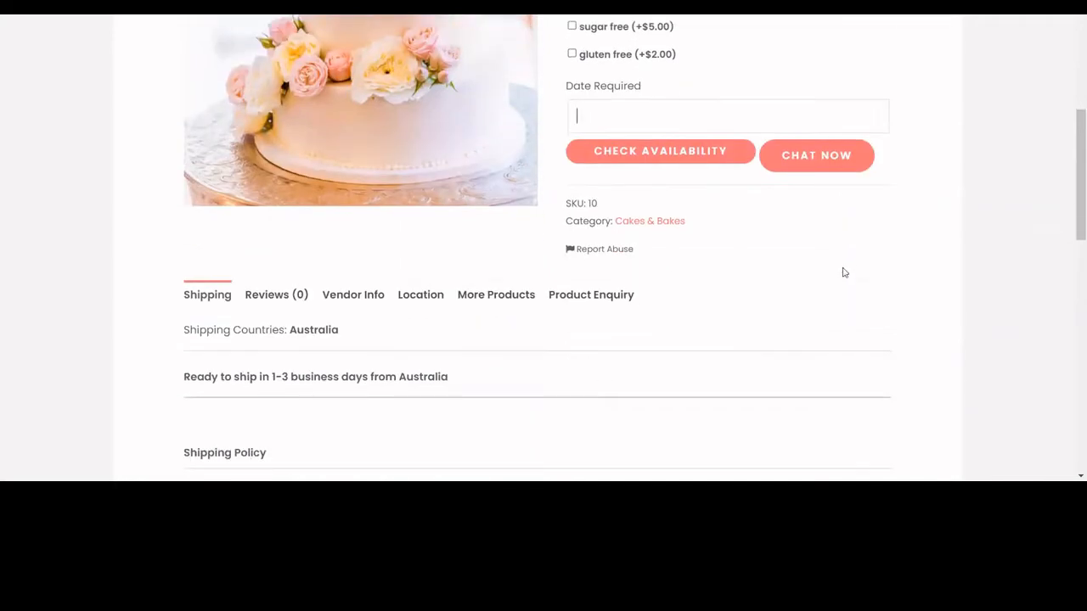
scroll(844, 270, "up", 6)
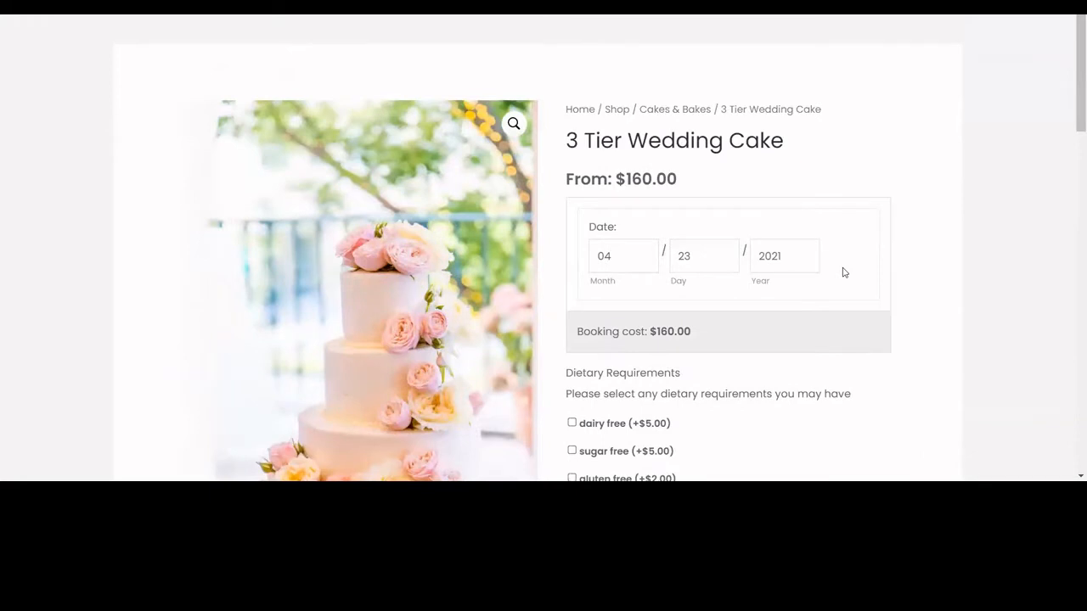
Review the vendor's list of booking products and open the page for managing bookings.
scroll(784, 273, "down", 1)
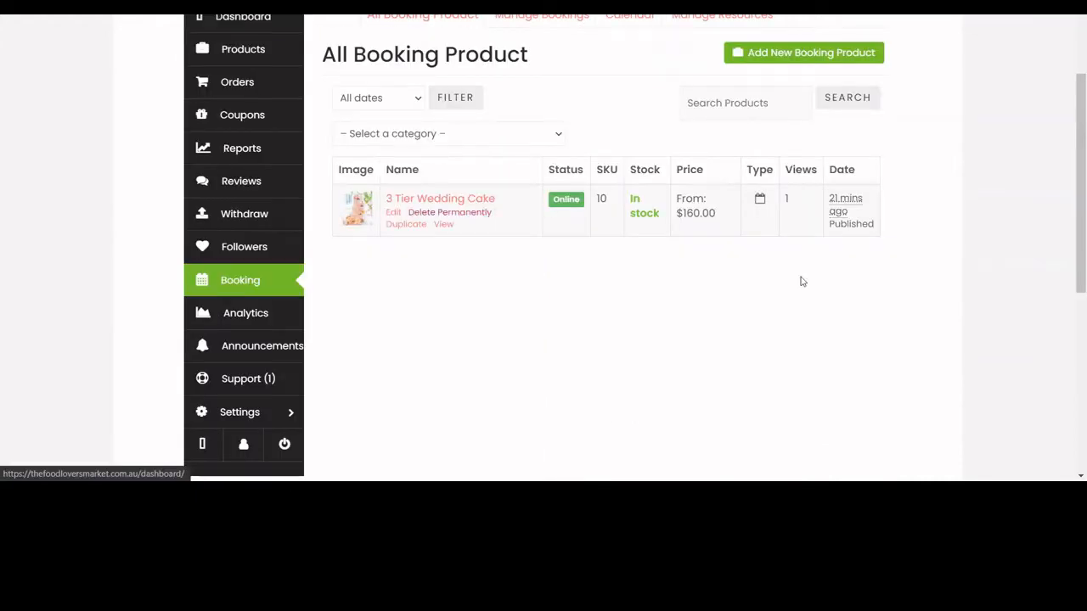
scroll(807, 280, "up", 2)
scroll(820, 284, "down", 2)
scroll(822, 284, "up", 1)
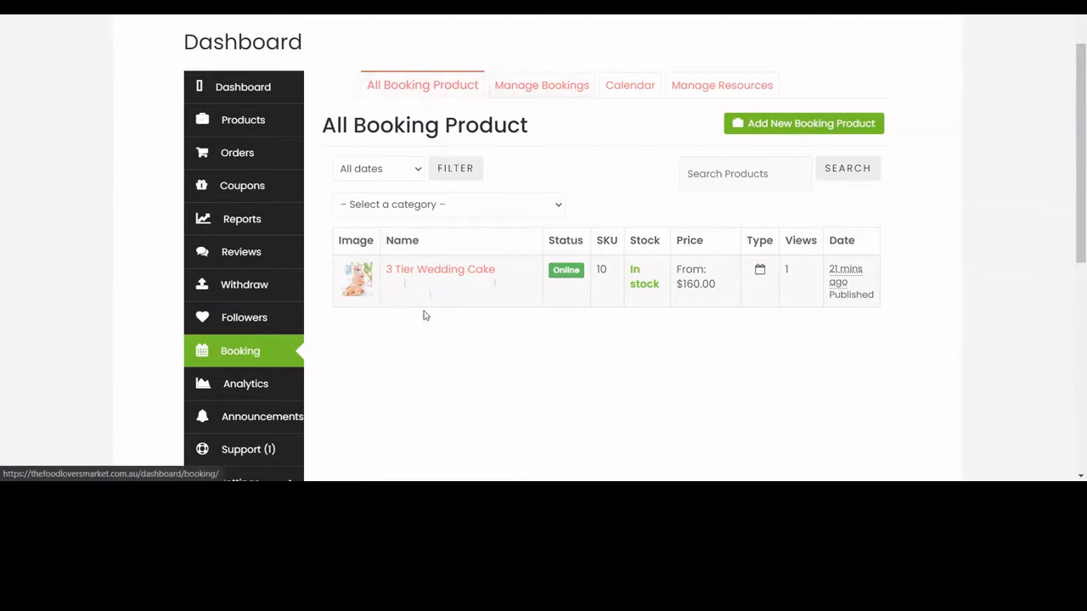
left_click(575, 88)
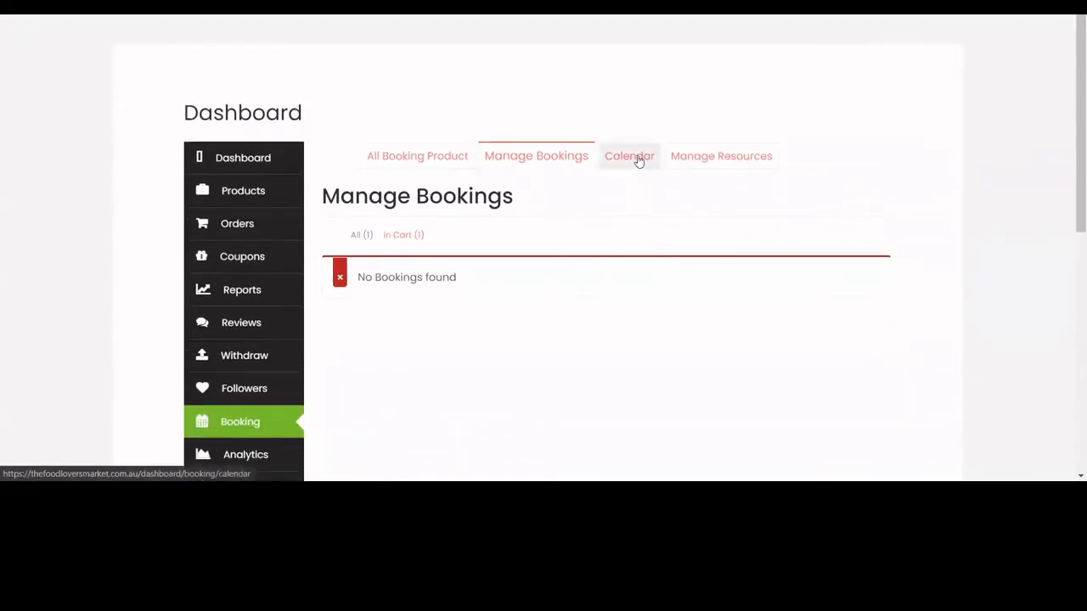
Open the booking calendar and look through the April 2021 month view and its month choices.
left_click(635, 160)
scroll(764, 212, "down", 2)
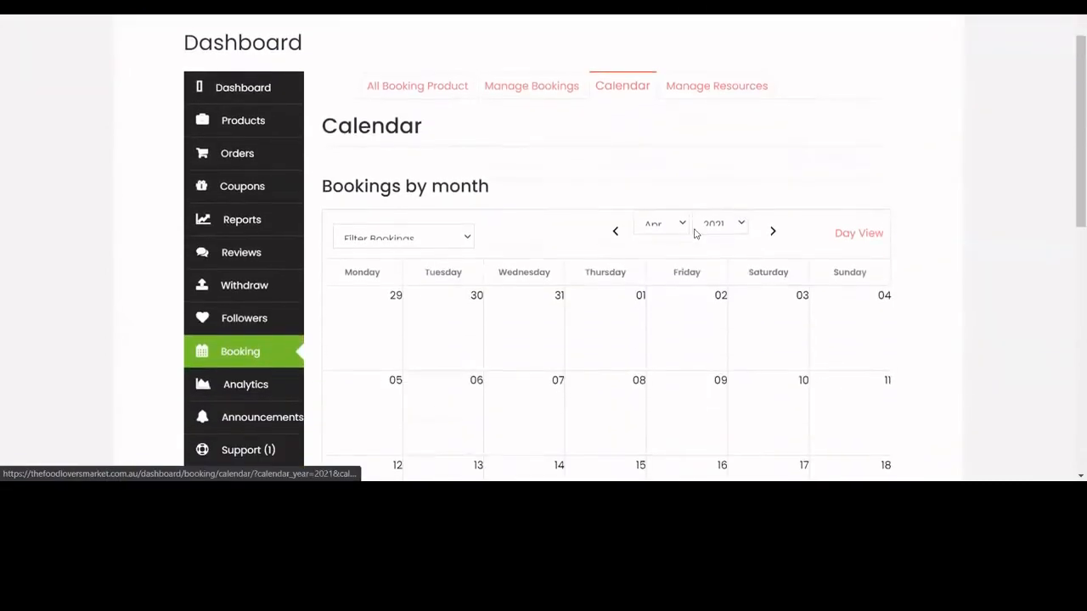
scroll(656, 224, "down", 1)
left_click(669, 151)
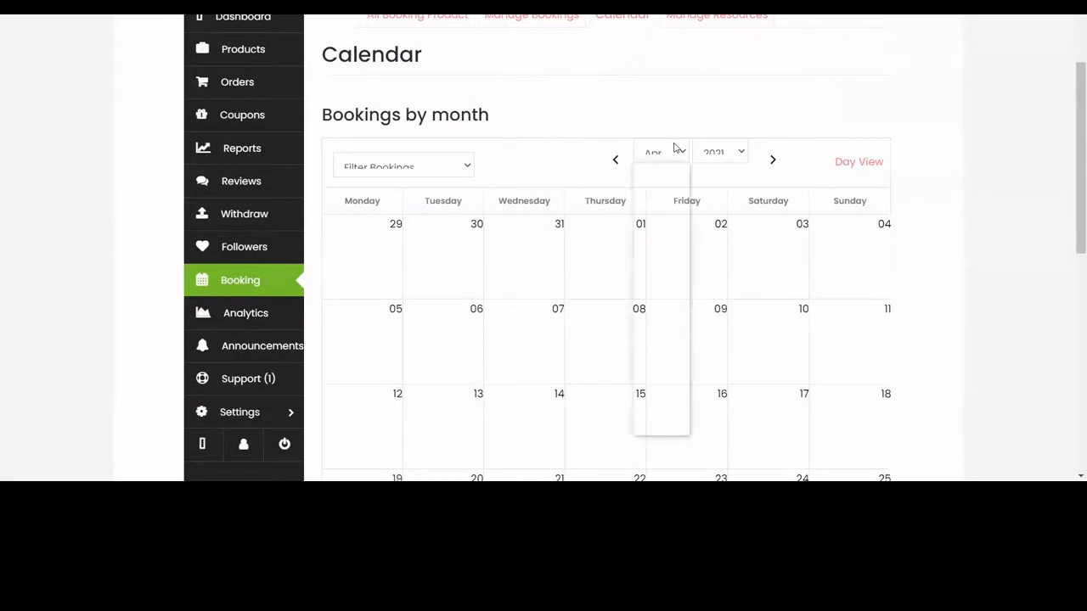
left_click(776, 97)
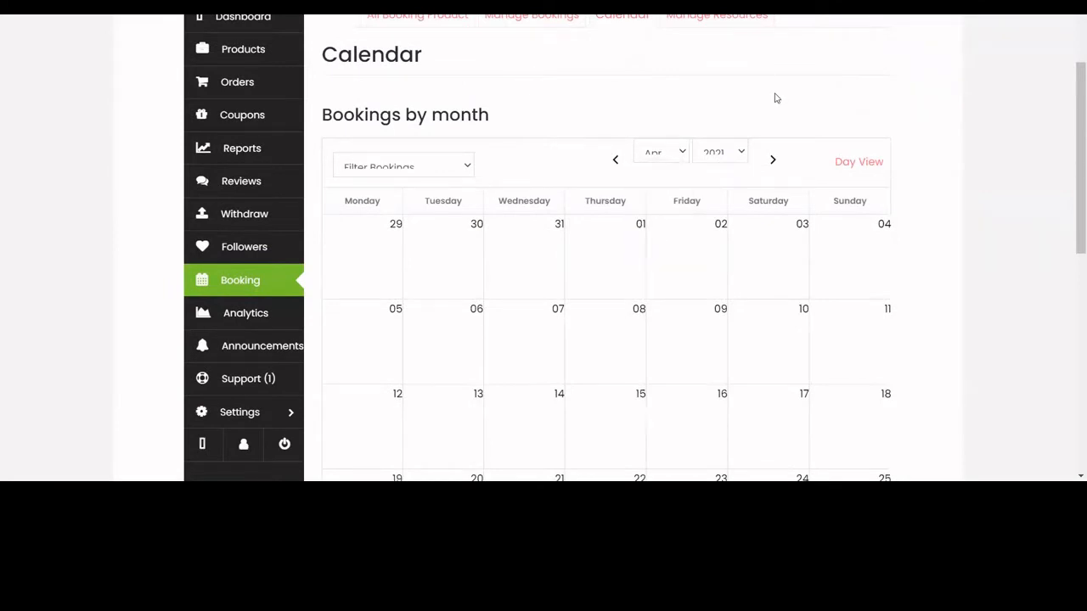
scroll(800, 126, "down", 1)
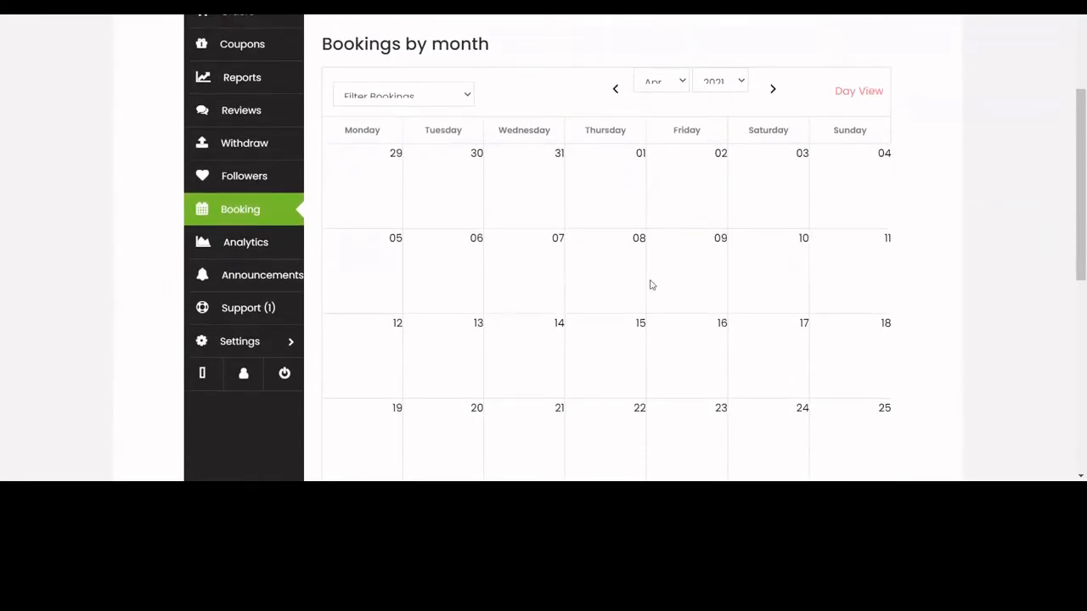
scroll(717, 255, "up", 2)
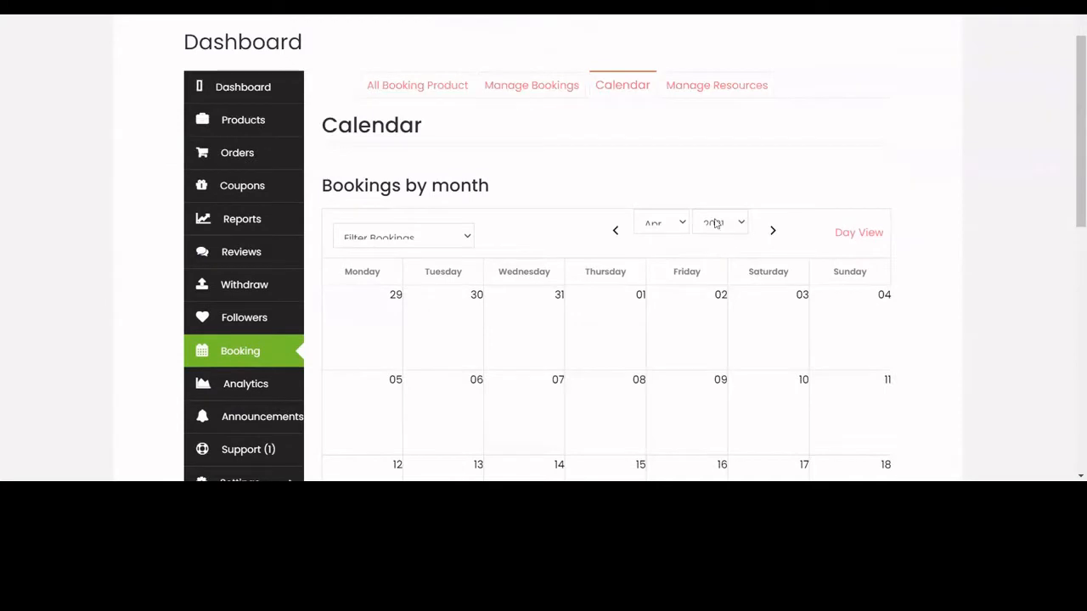
Open the booking resources and add a new resource named Chairs.
left_click(702, 94)
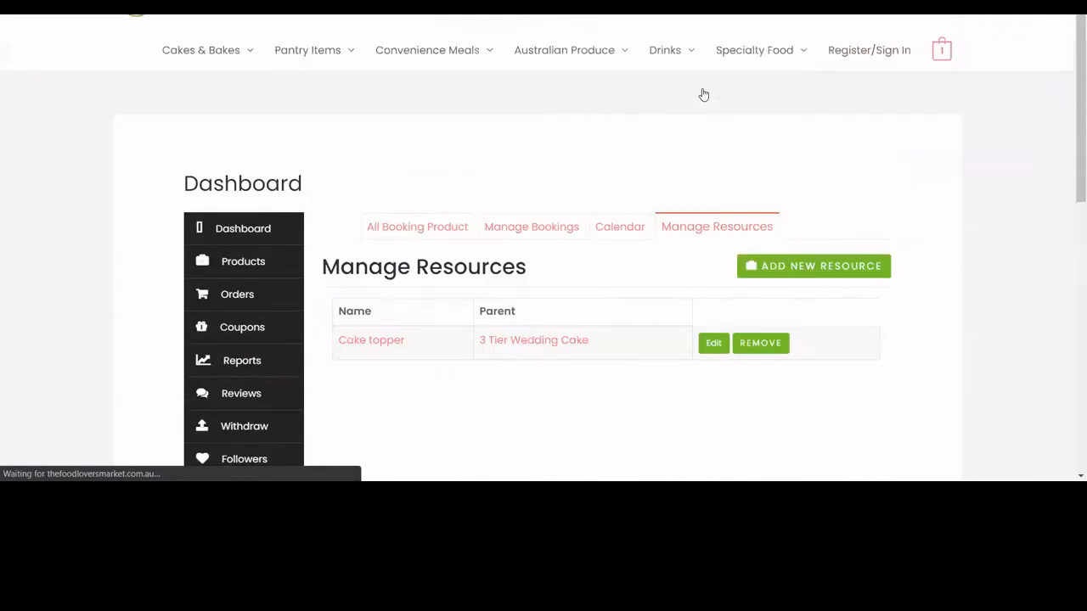
scroll(784, 153, "down", 2)
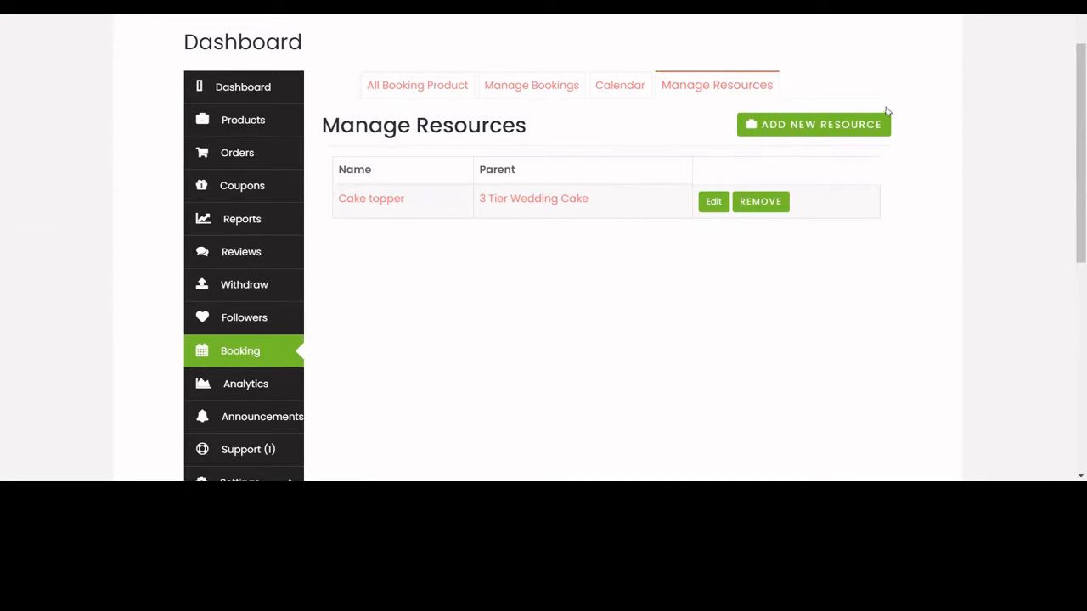
left_click(808, 129)
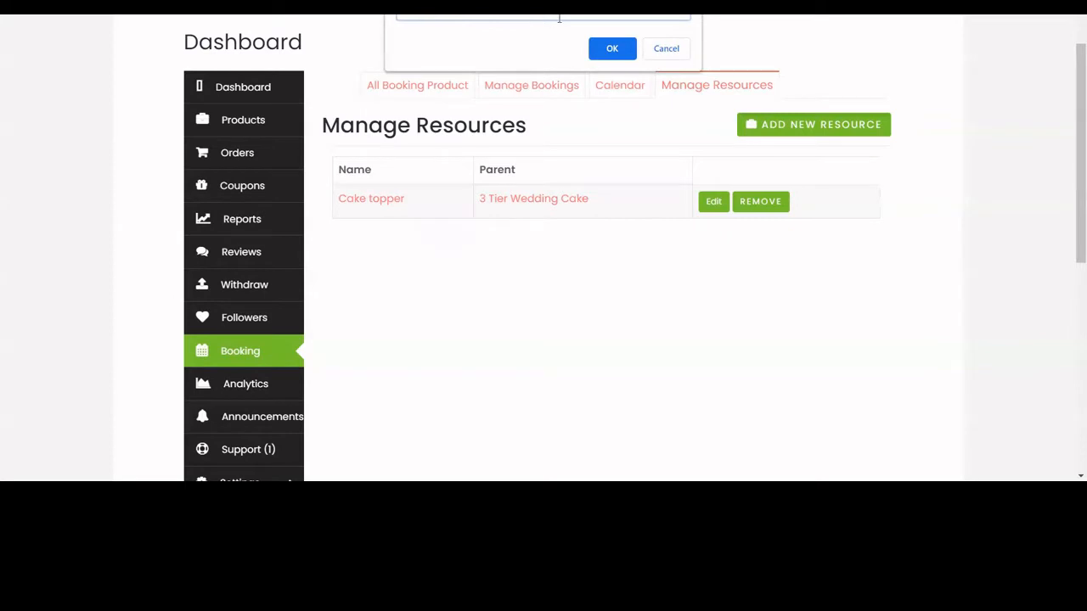
left_click(612, 48)
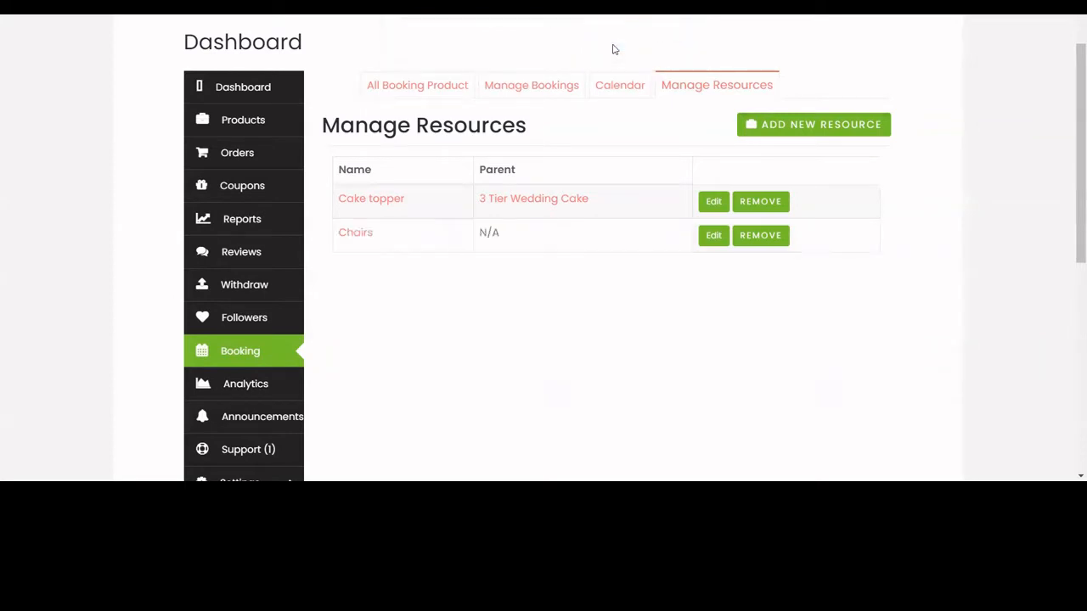
Edit the Chairs resource, set its available quantity to 20 and save it.
left_click(709, 236)
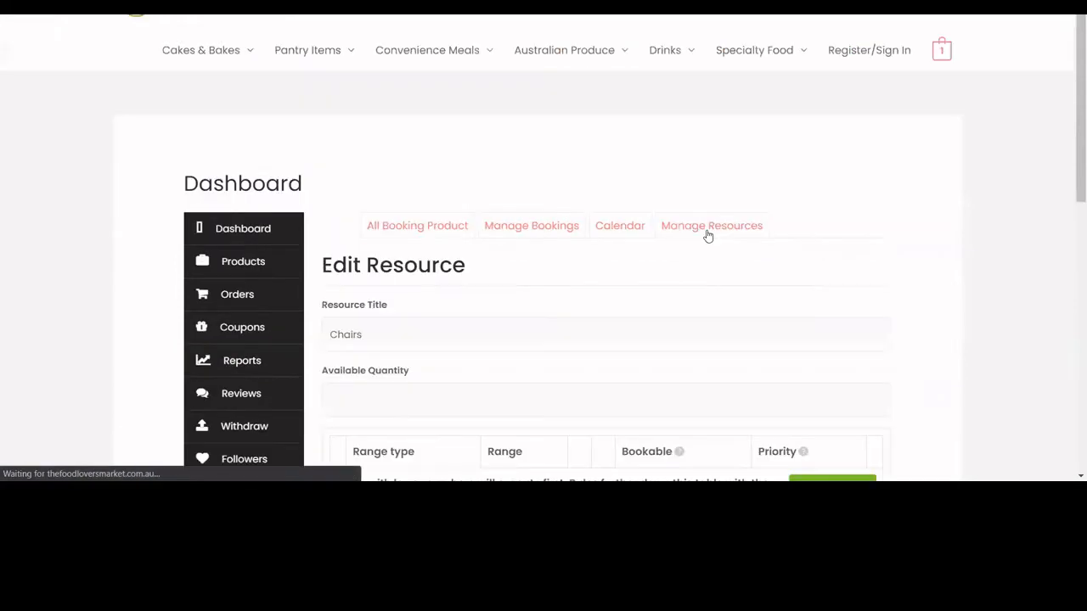
scroll(696, 203, "down", 4)
scroll(698, 174, "up", 1)
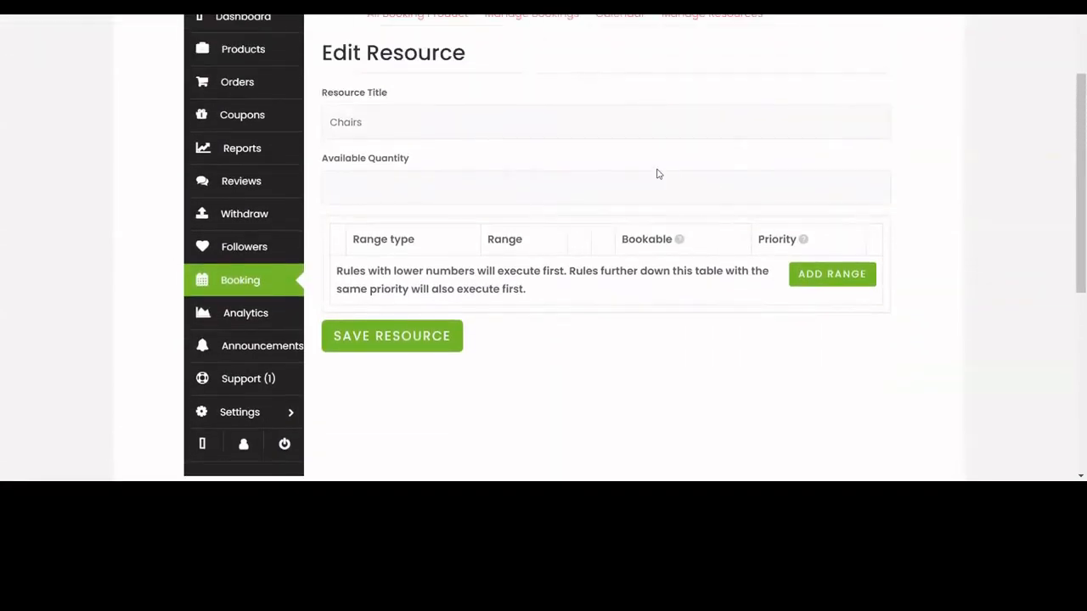
left_click(510, 189)
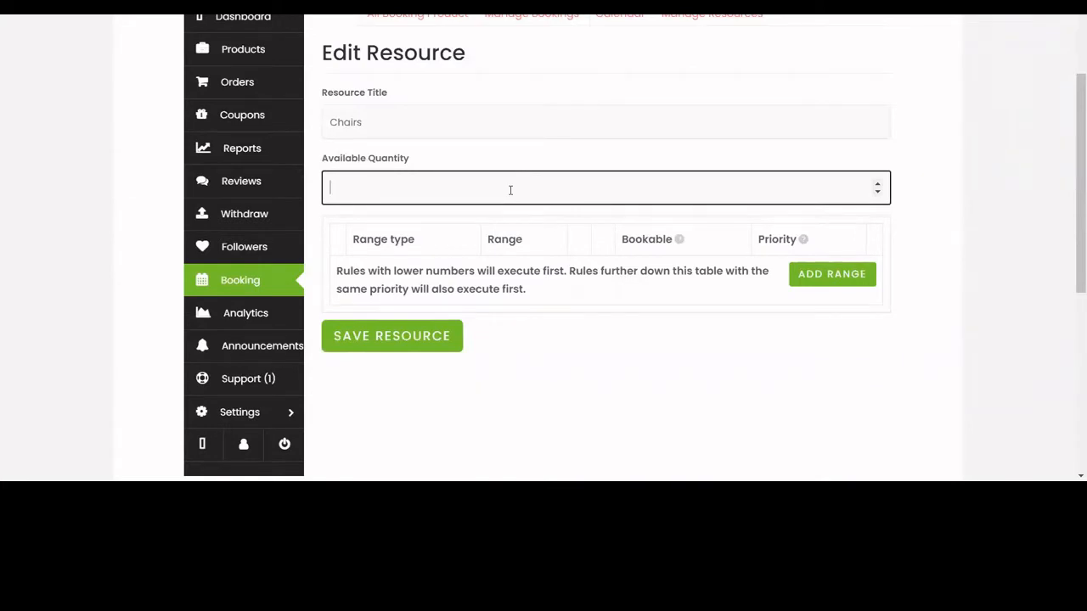
type("20")
scroll(510, 190, "up", 1)
scroll(809, 227, "down", 1)
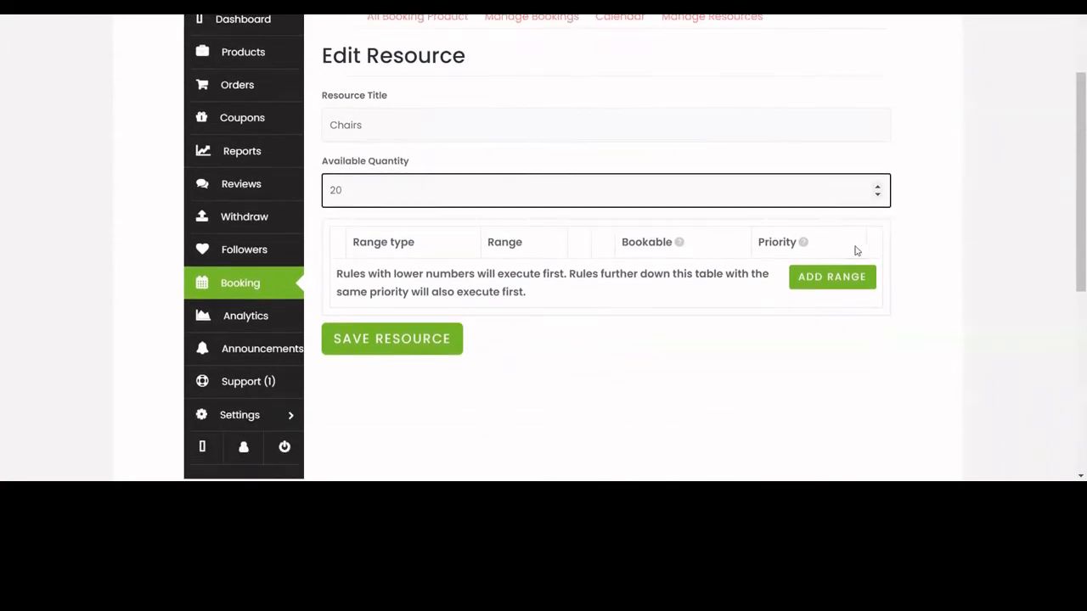
left_click(394, 337)
left_click(394, 337)
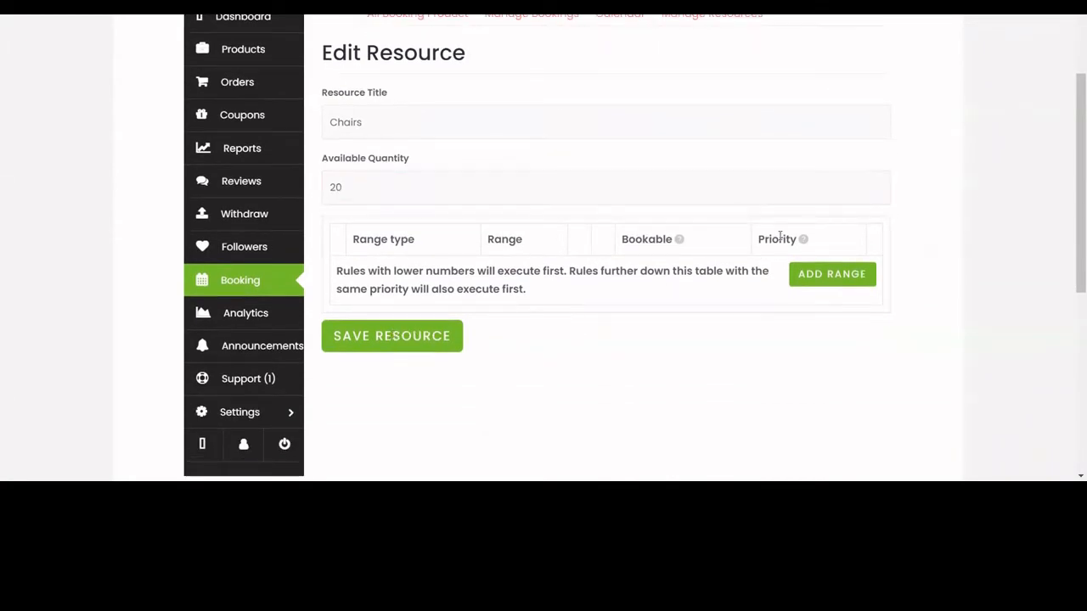
scroll(781, 235, "down", 3)
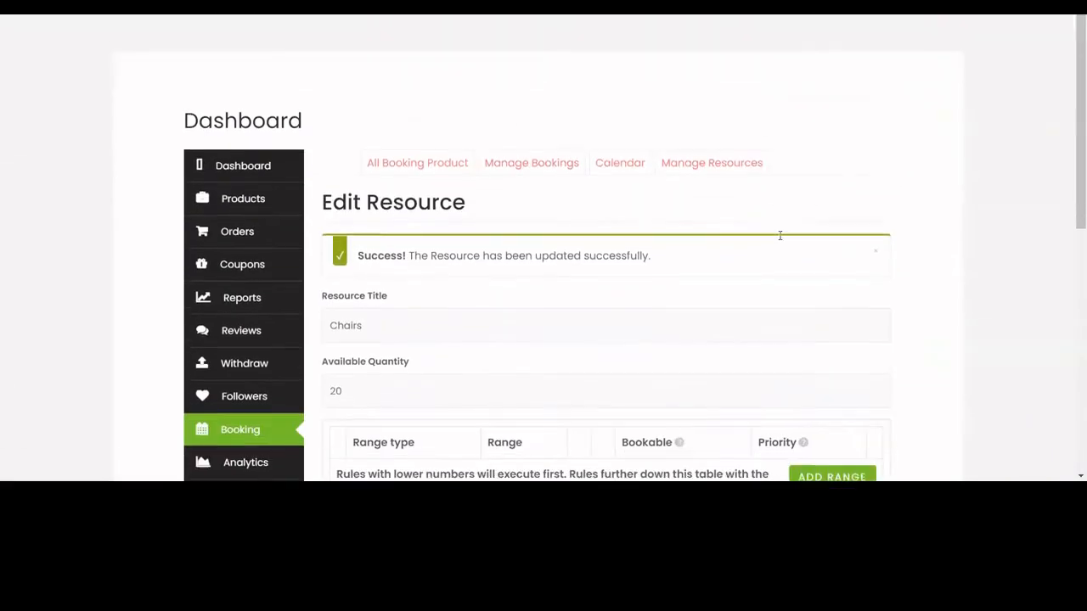
scroll(773, 204, "down", 1)
scroll(739, 170, "up", 2)
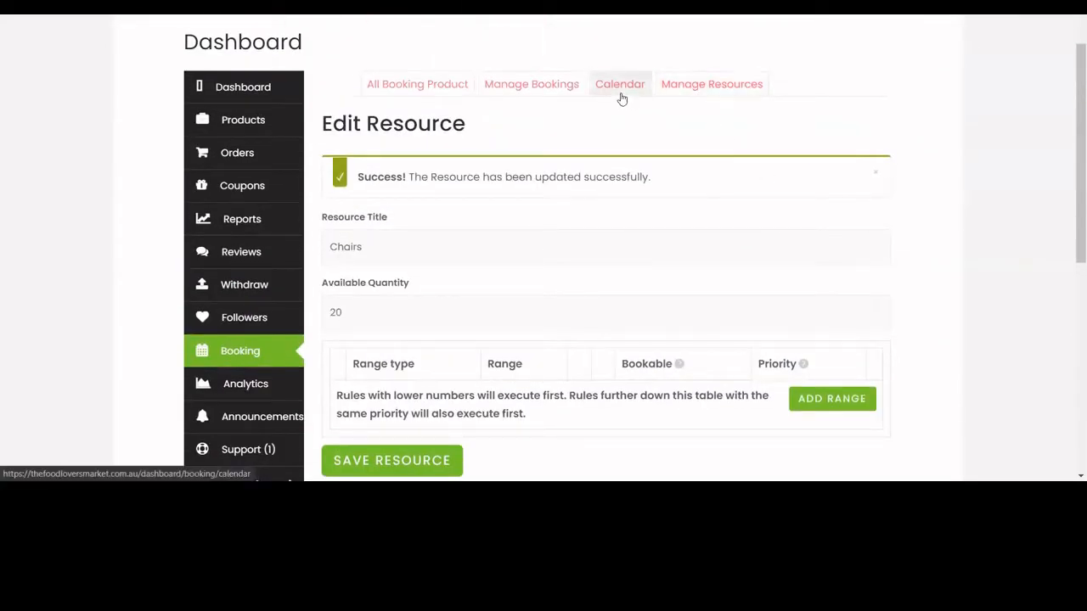
Return to the list of all booking products and start adding a new booking product.
left_click(431, 82)
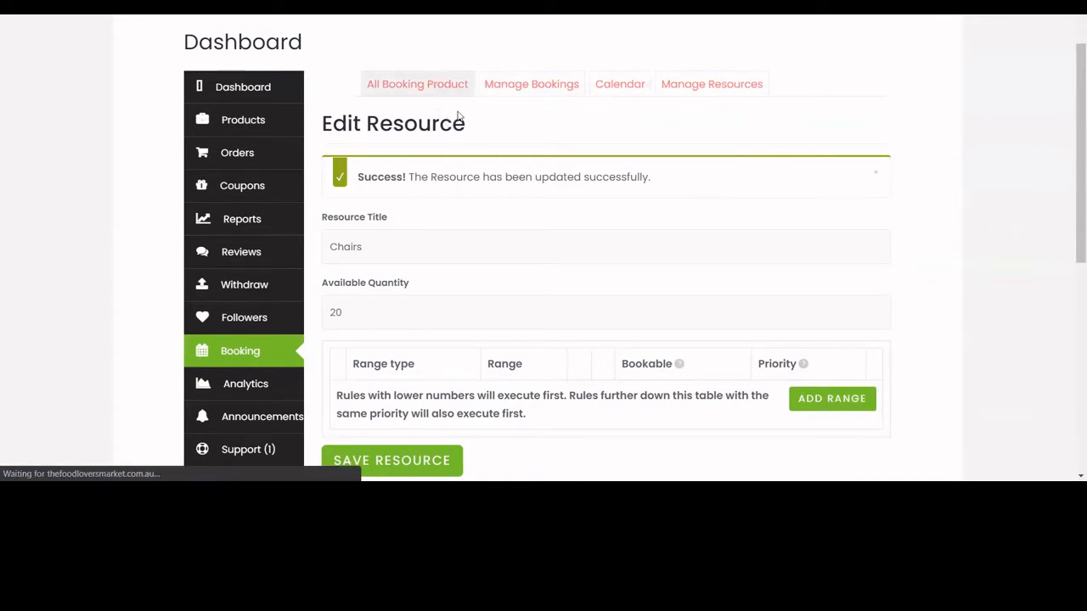
scroll(460, 231, "down", 1)
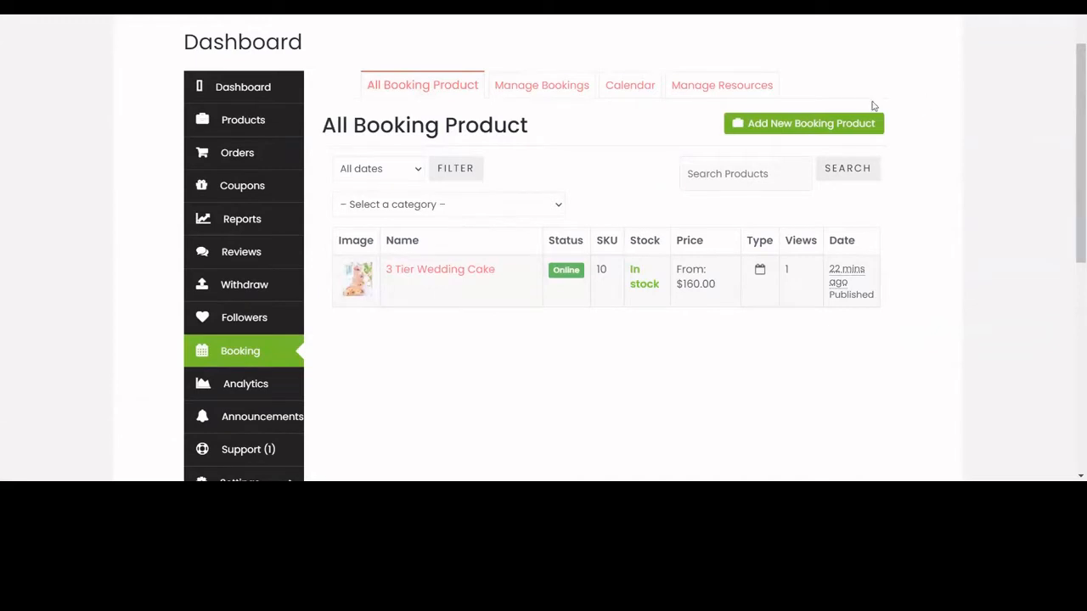
left_click(837, 125)
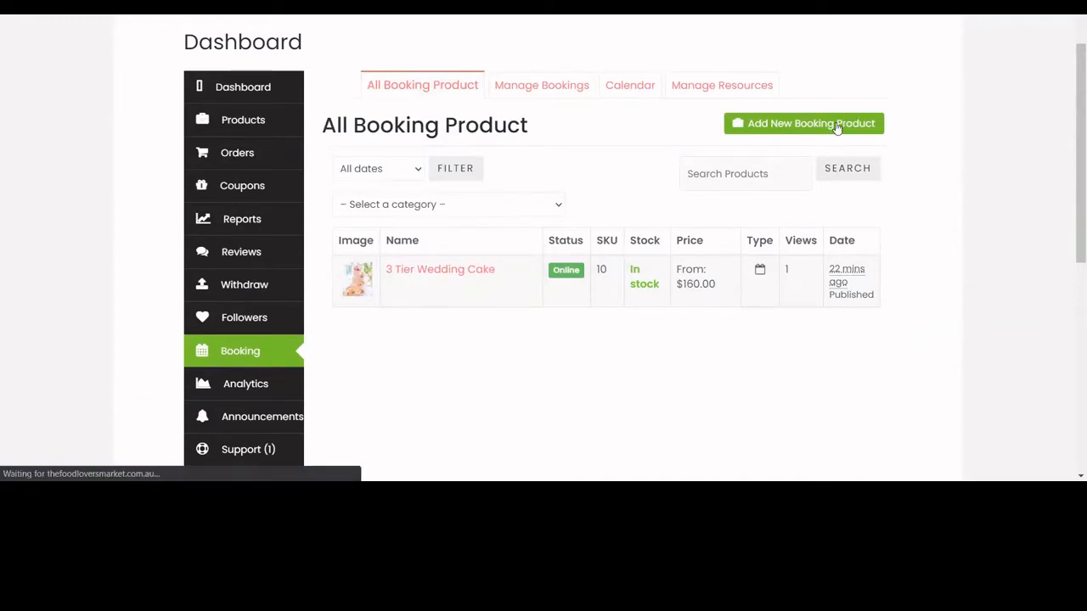
scroll(834, 127, "down", 3)
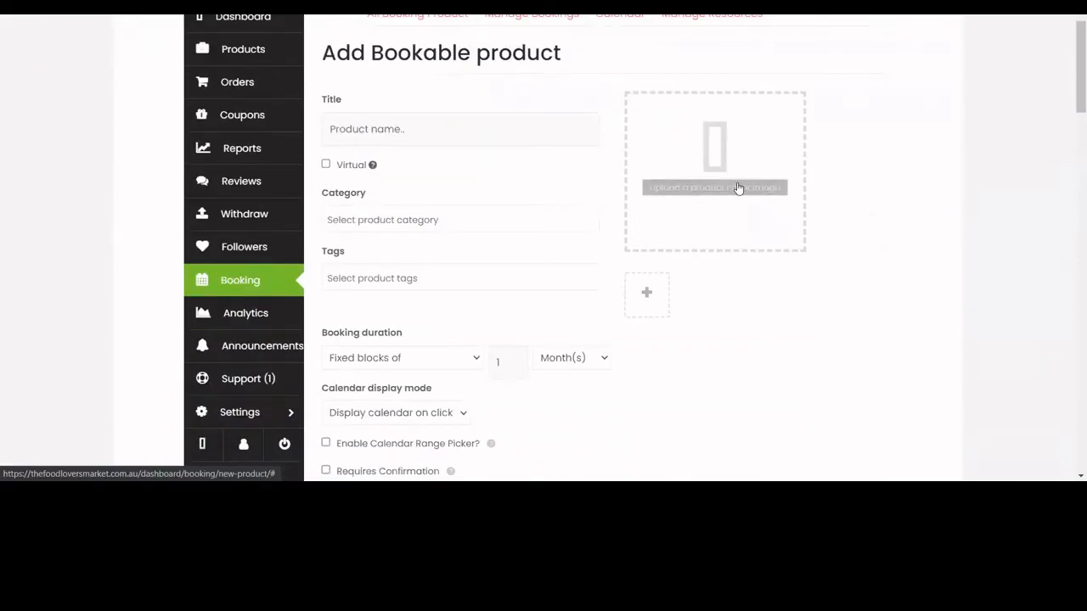
Set the tiered wedding cake photo from the media library as the product's featured image.
left_click(738, 188)
left_click(78, 159)
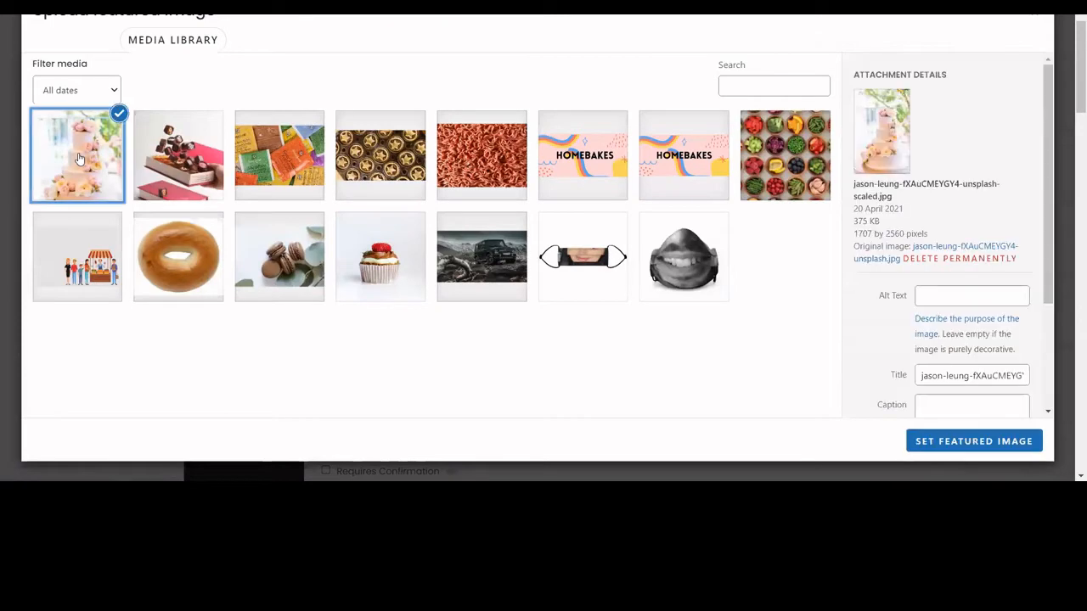
left_click(979, 438)
Title the bookable product "4 tier wedding cake with flowers".
left_click(418, 137)
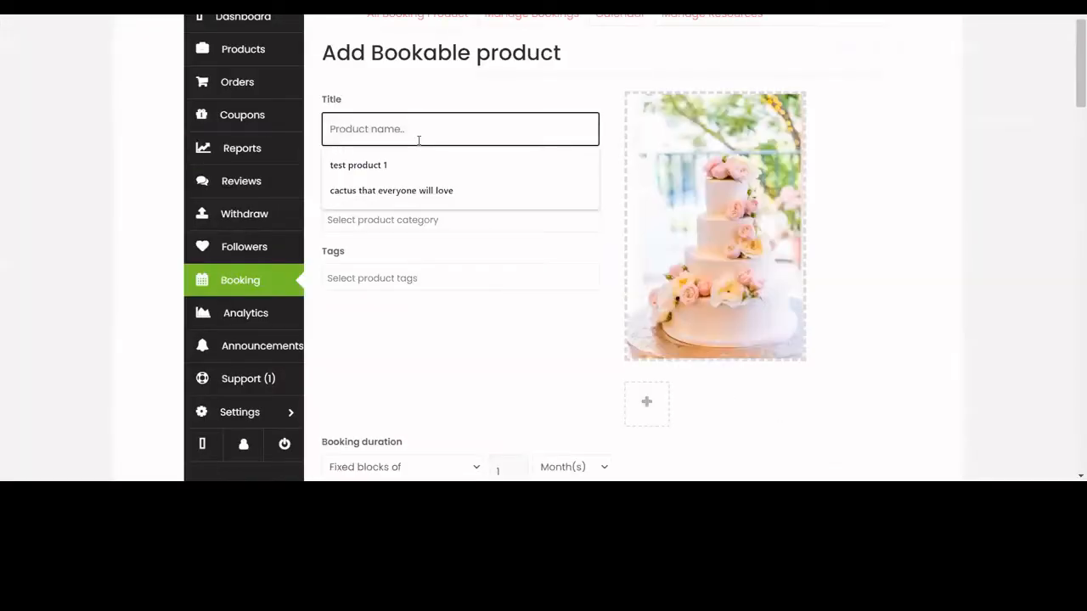
type("4 tier ")
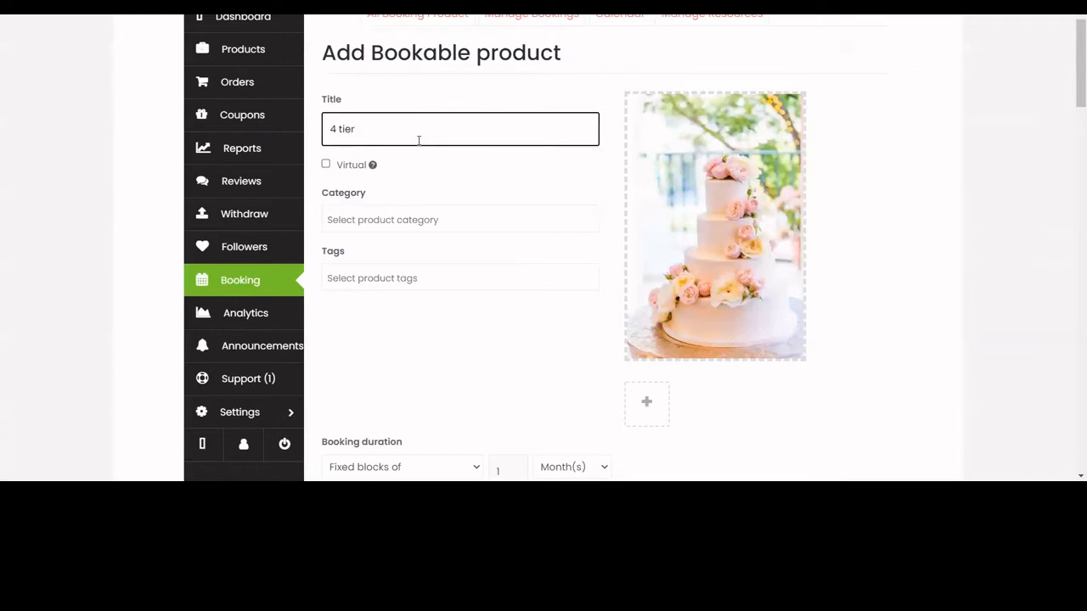
type("wedding cake with flowers")
scroll(452, 136, "down", 2)
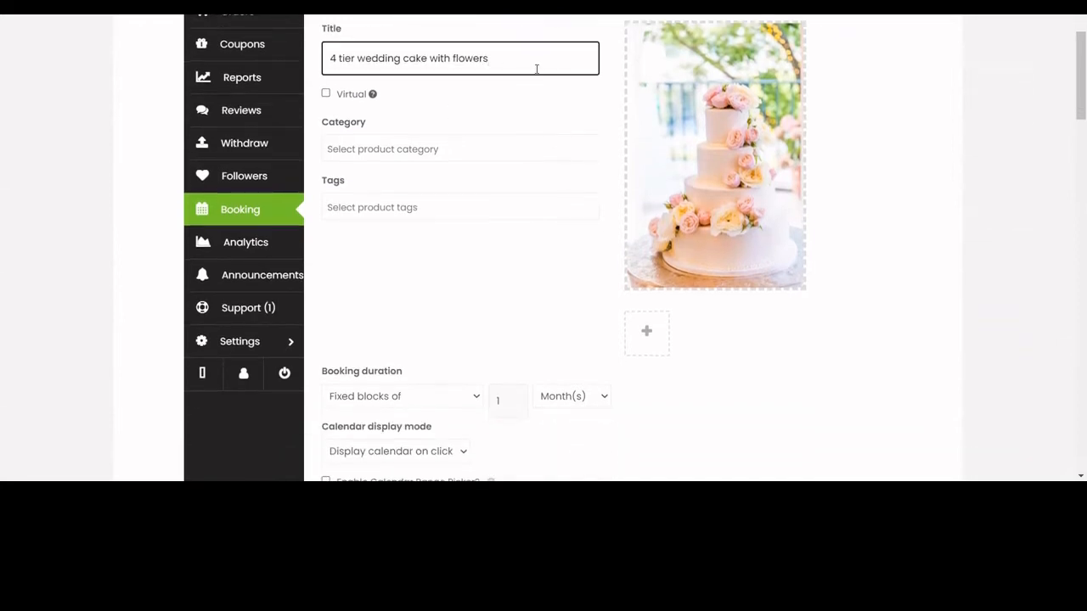
Assign the product to the Cakes & Bakes category and its Cakes subcategory.
left_click(442, 150)
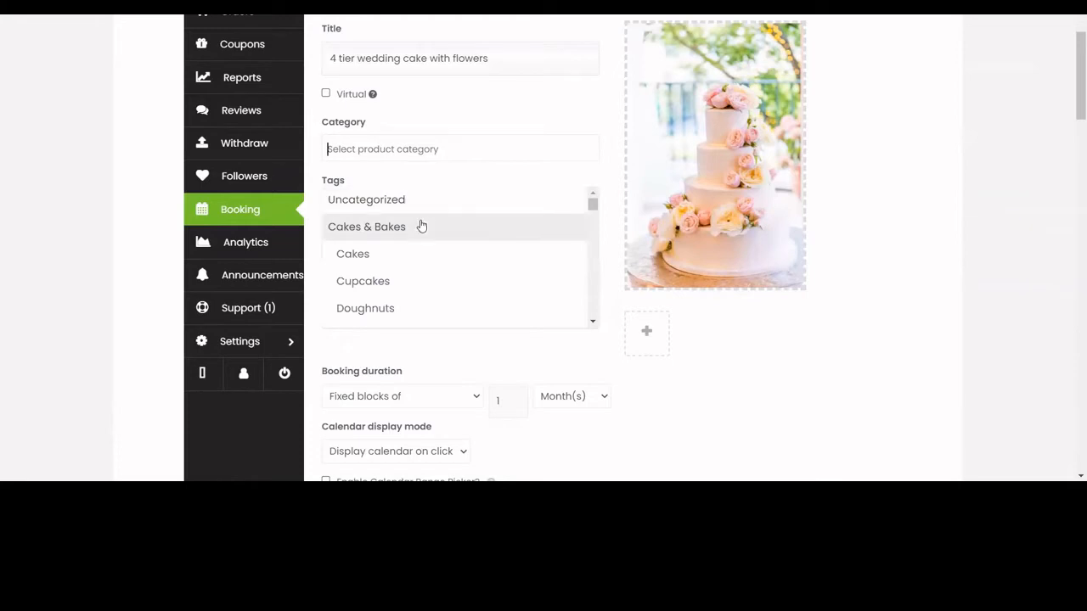
left_click(418, 253)
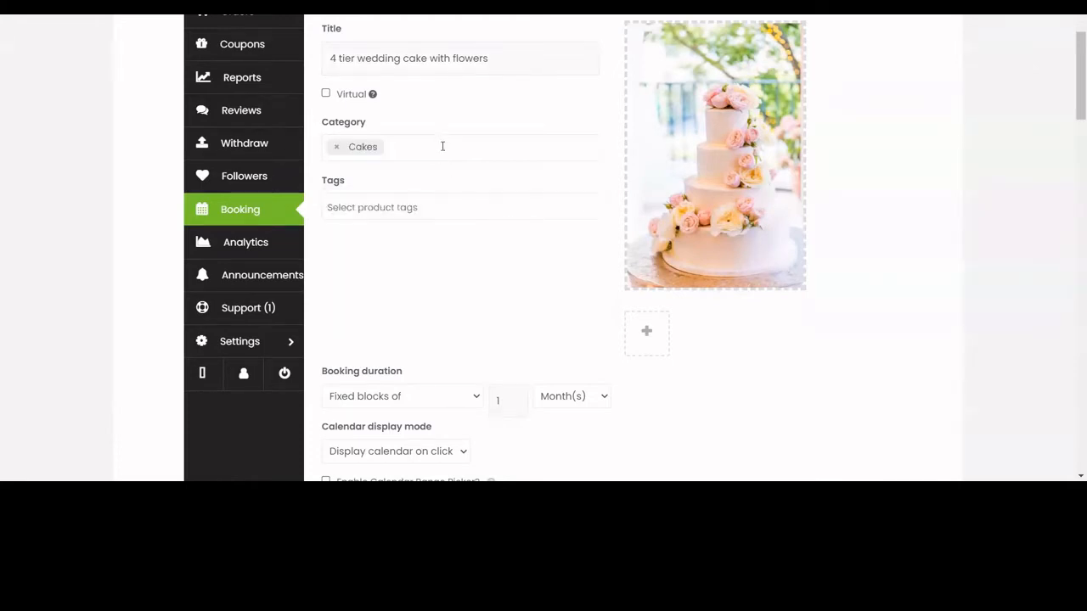
left_click(443, 146)
left_click(440, 236)
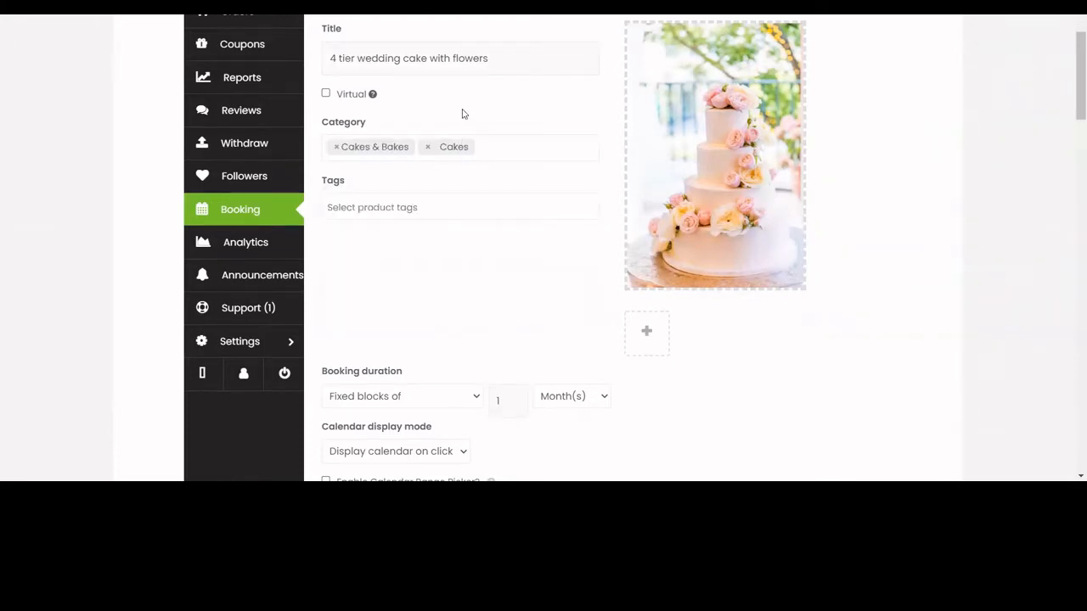
Tag the product with "wedding cake", "event", "catering" and the existing Cakes tag.
scroll(463, 114, "down", 1)
left_click(451, 136)
type("w")
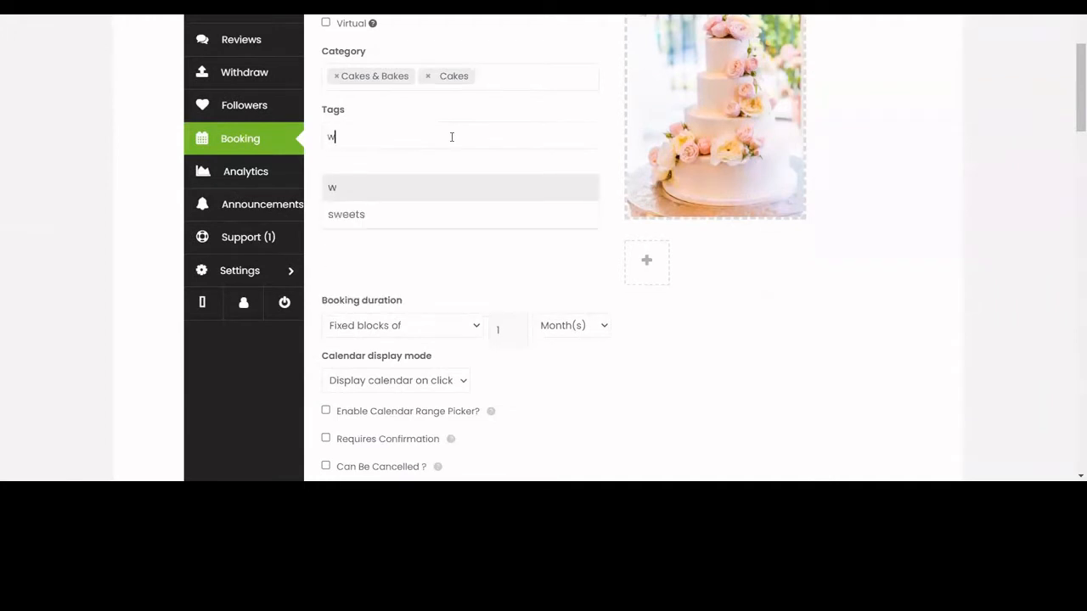
type("eddi")
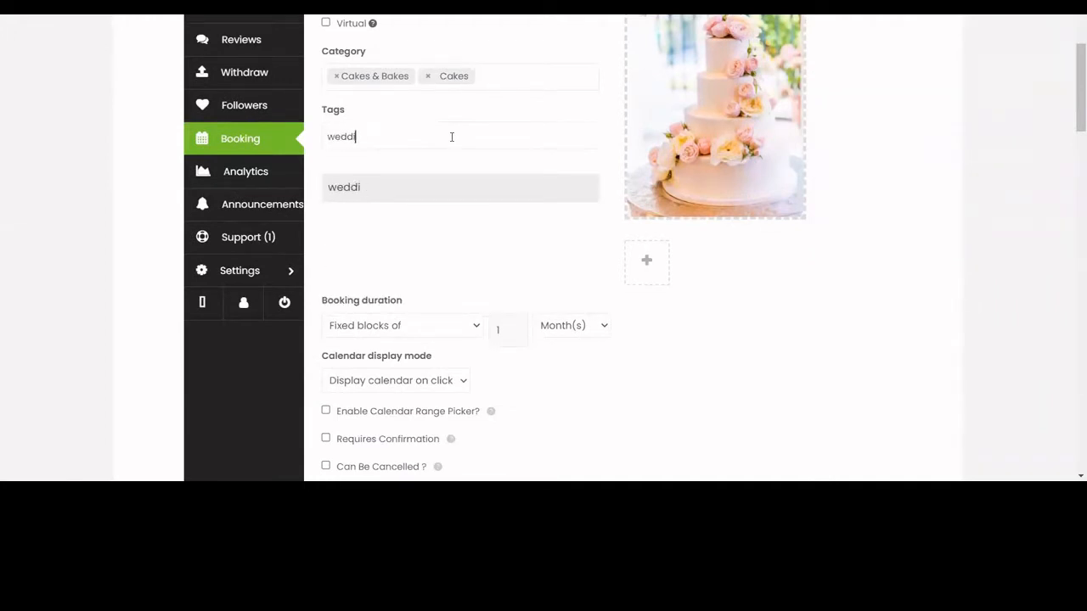
type("ng cake")
left_click(473, 188)
type("event")
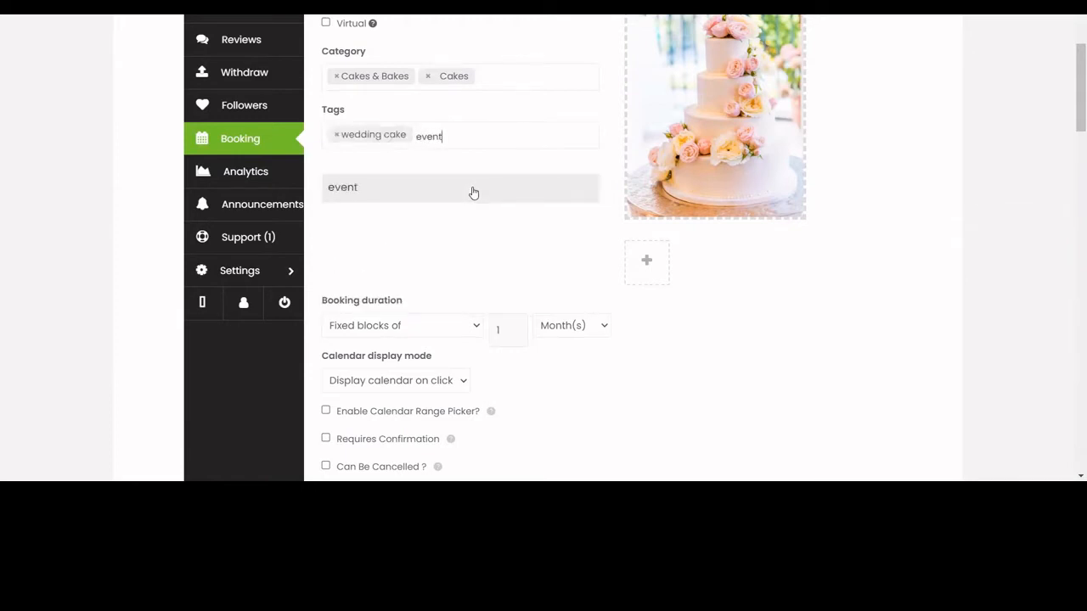
left_click(473, 189)
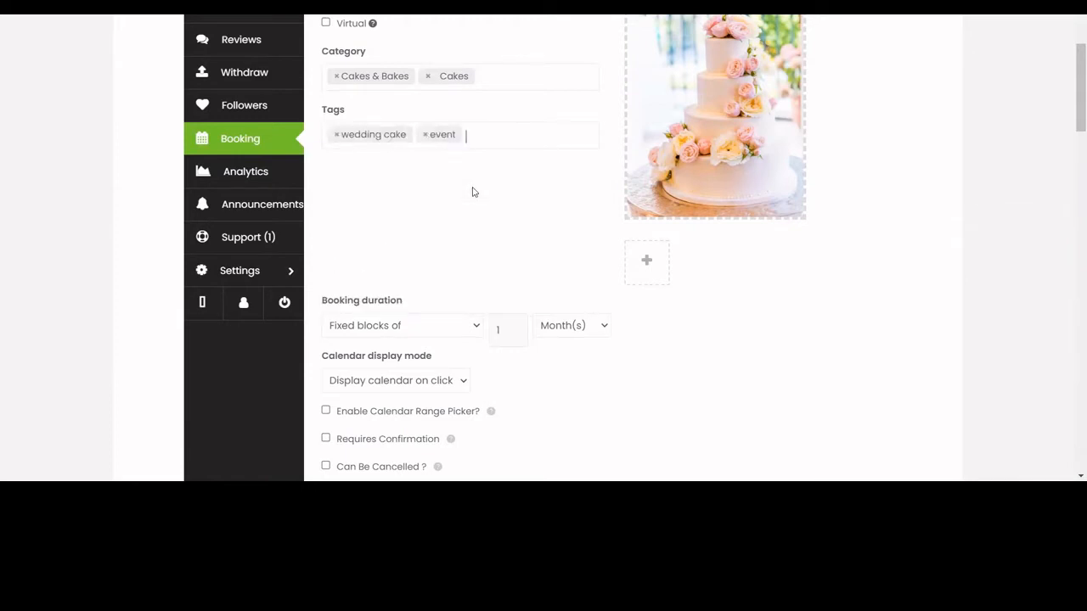
type("catering")
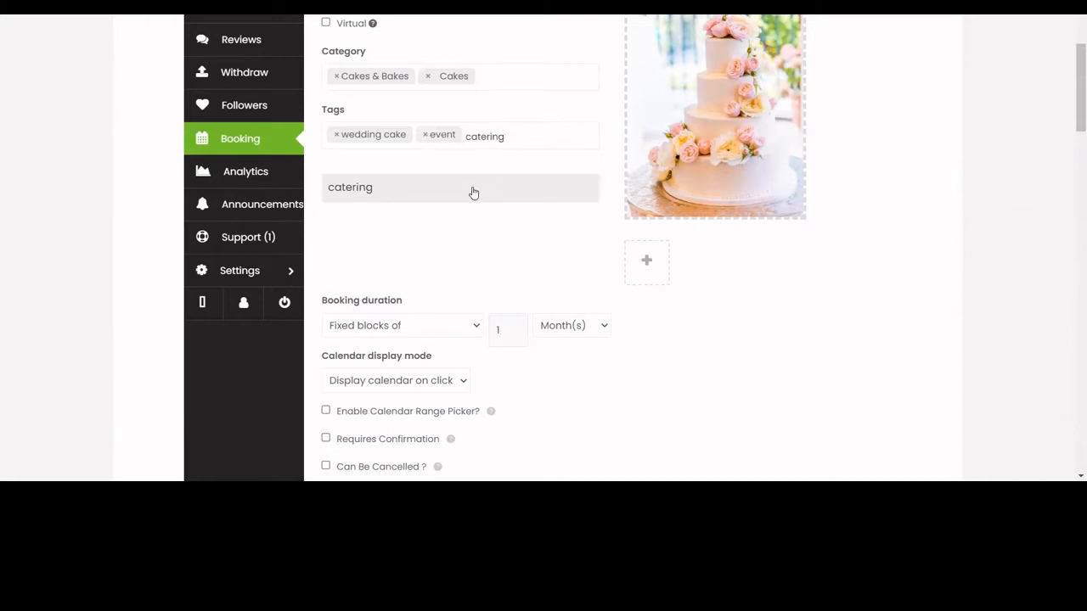
left_click(473, 188)
type("cake")
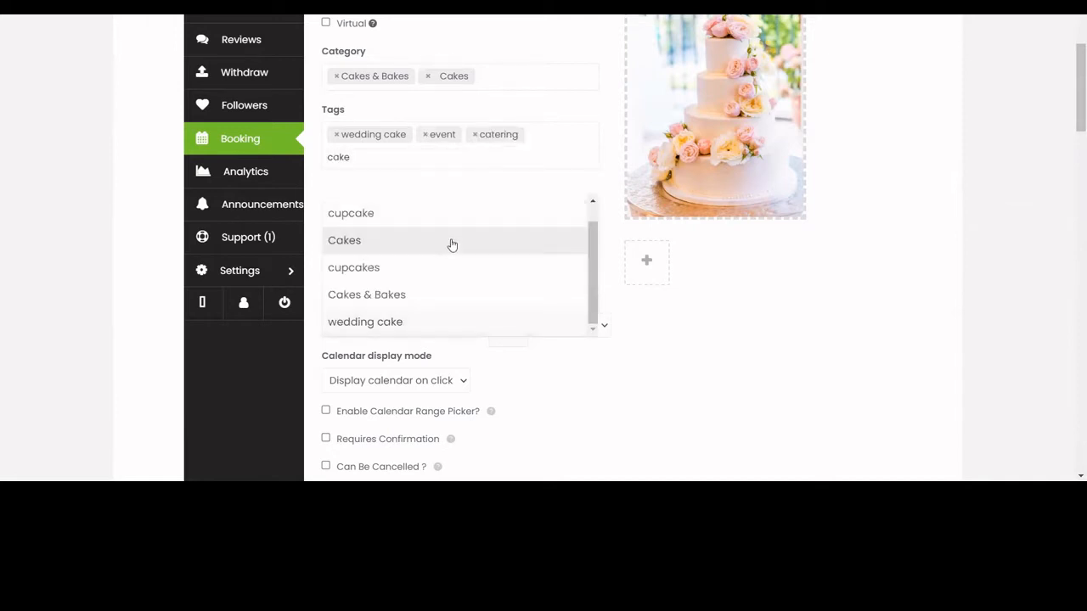
left_click(449, 244)
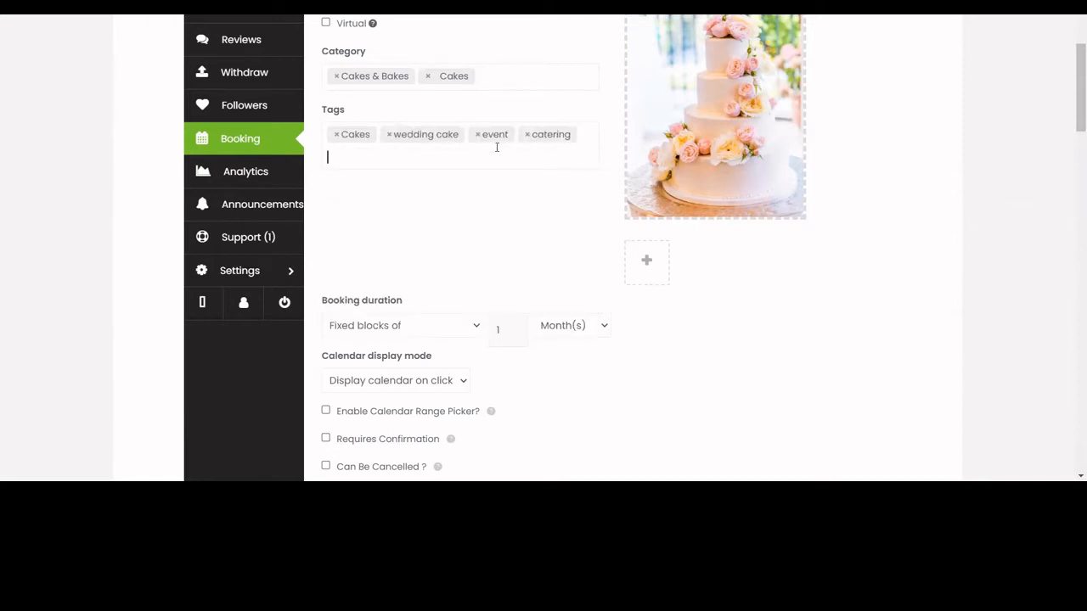
Set the booking duration to fixed blocks of 4 days.
scroll(533, 167, "up", 1)
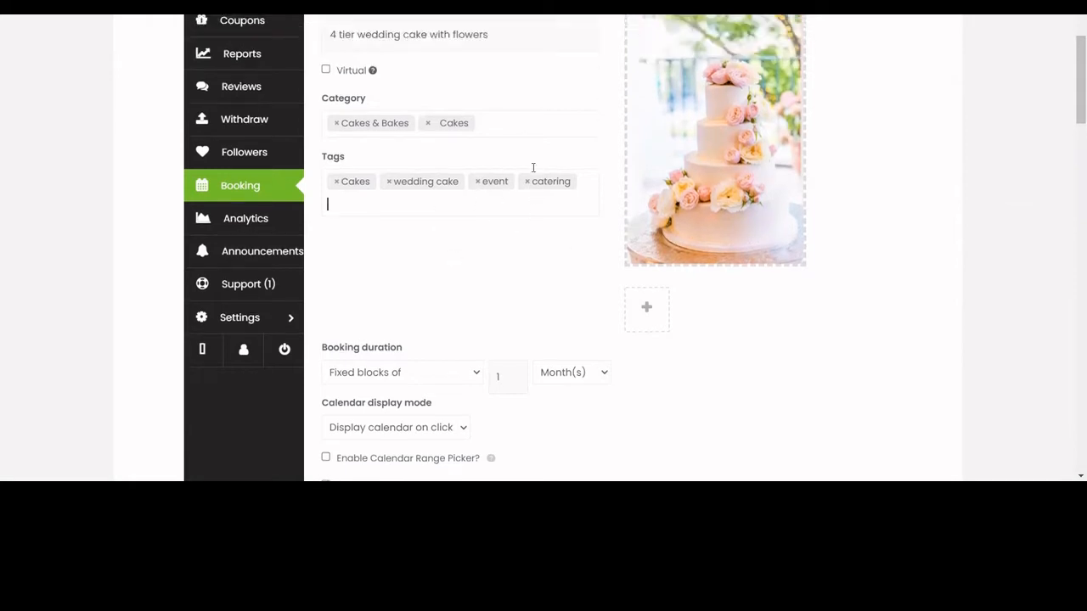
scroll(533, 167, "up", 1)
scroll(533, 171, "down", 3)
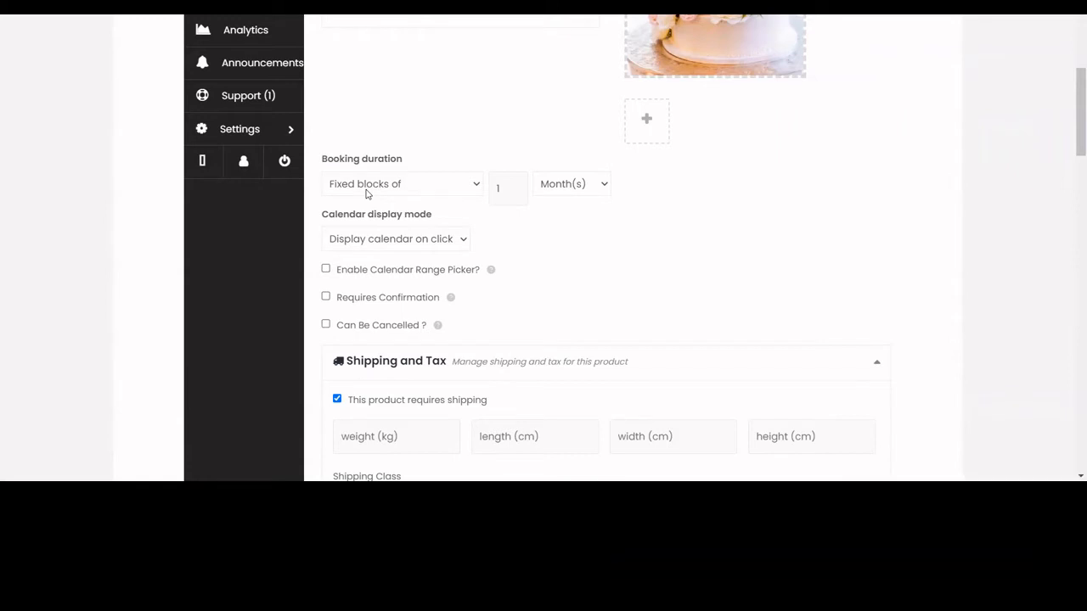
left_click(573, 186)
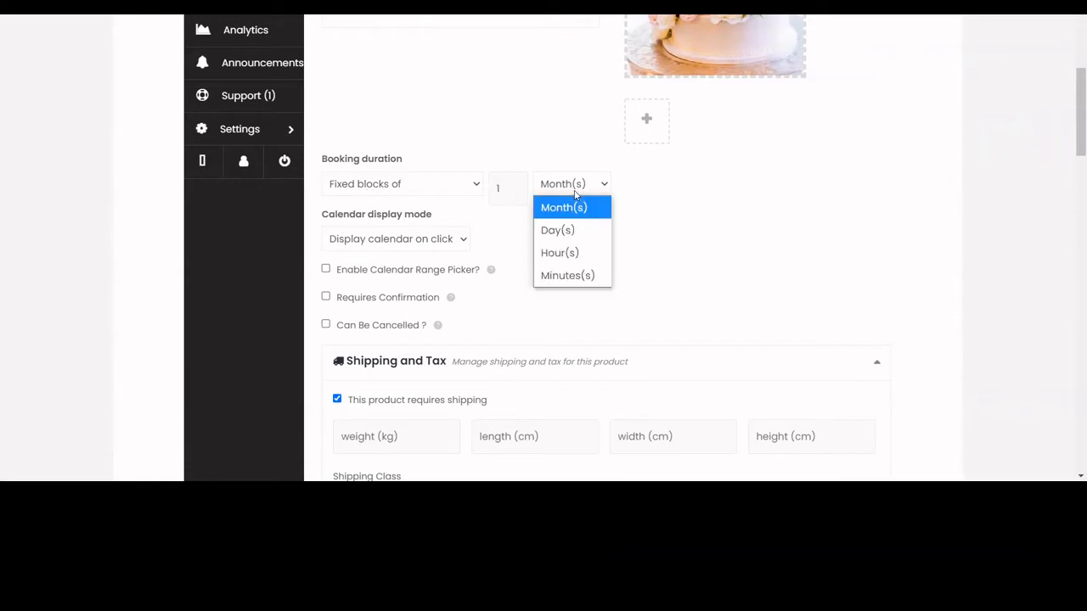
left_click(578, 241)
left_click(501, 188)
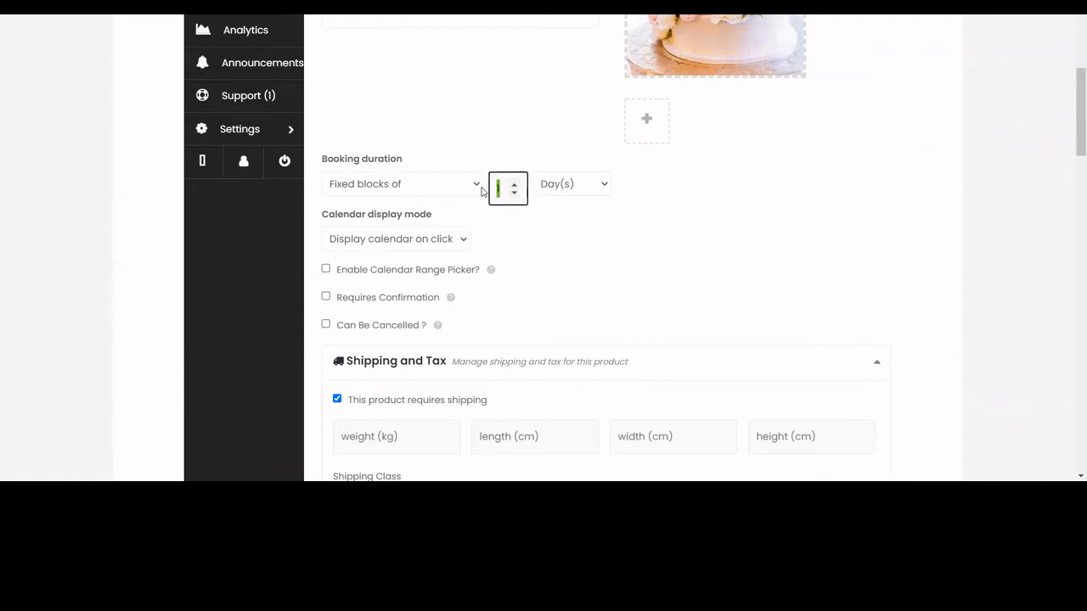
type("4")
left_click(677, 189)
Enable the calendar range picker, require confirmation and allow bookings to be cancelled.
scroll(459, 264, "down", 1)
scroll(436, 249, "down", 2)
left_click(399, 198)
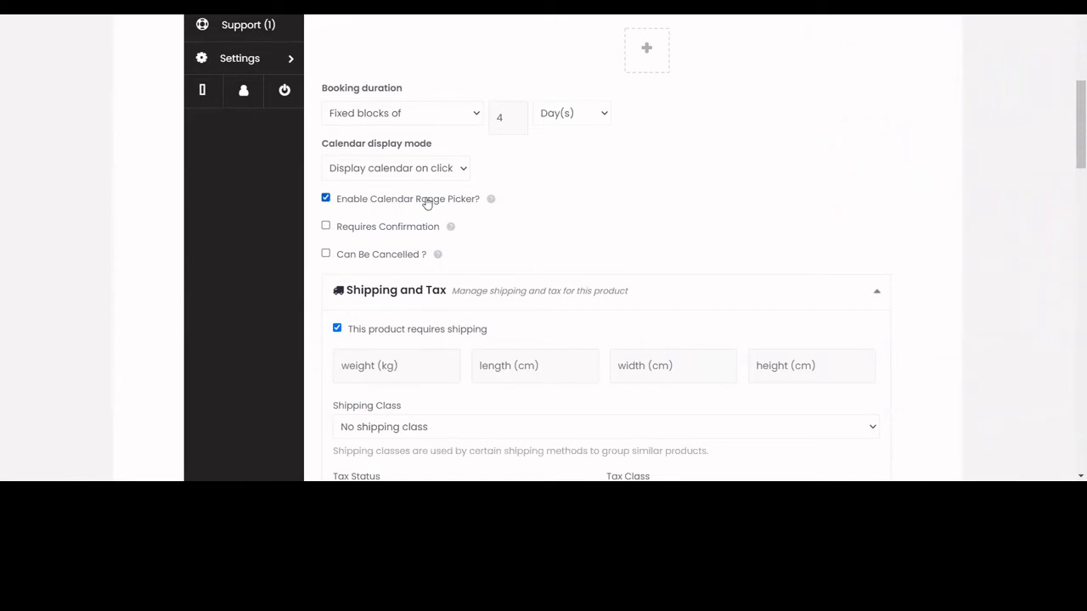
left_click(413, 230)
left_click(383, 257)
Set the shipping class to Bulky Items and the tax class to "+GST (mandatory) & payment processing fee".
scroll(398, 227, "down", 1)
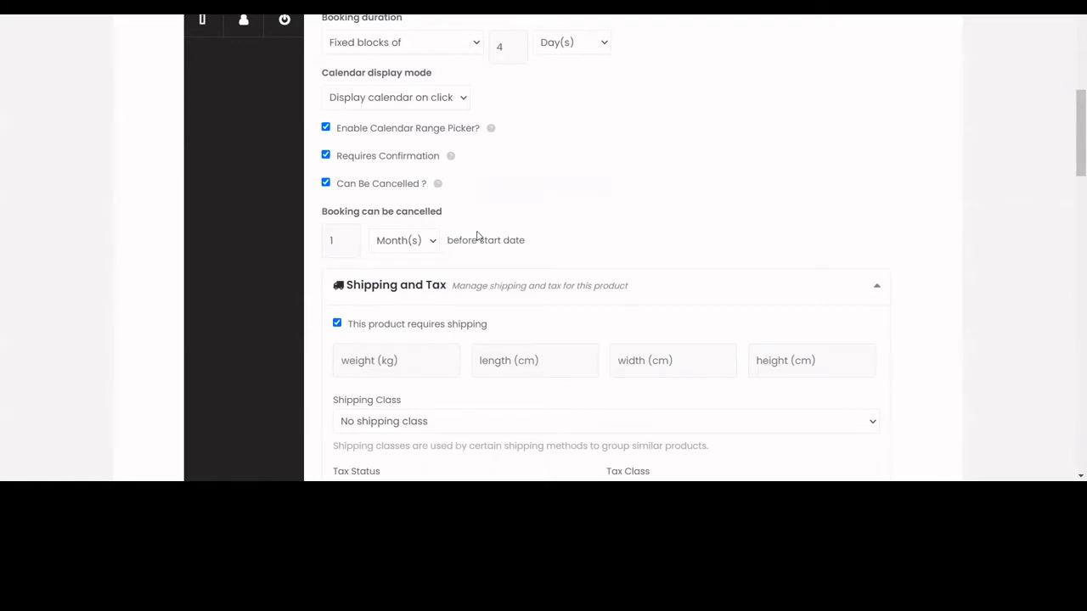
scroll(624, 206, "down", 3)
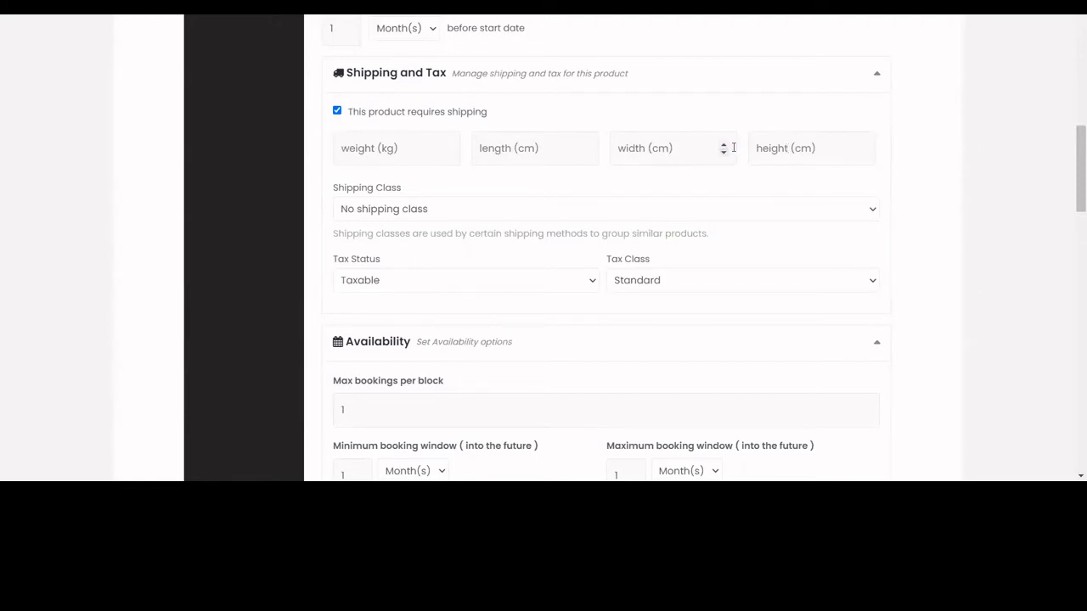
left_click(517, 213)
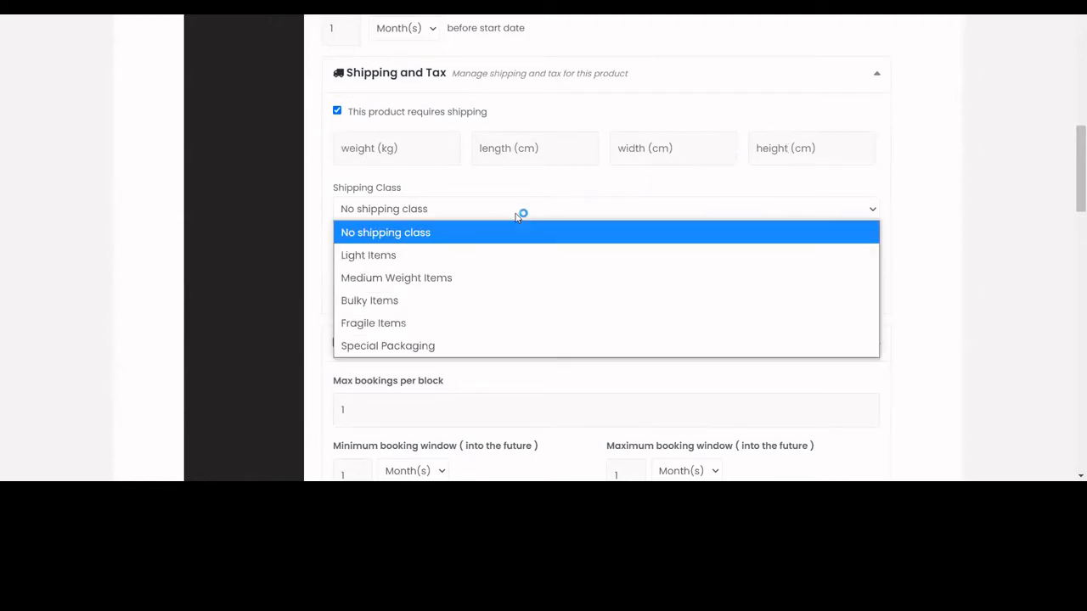
left_click(495, 301)
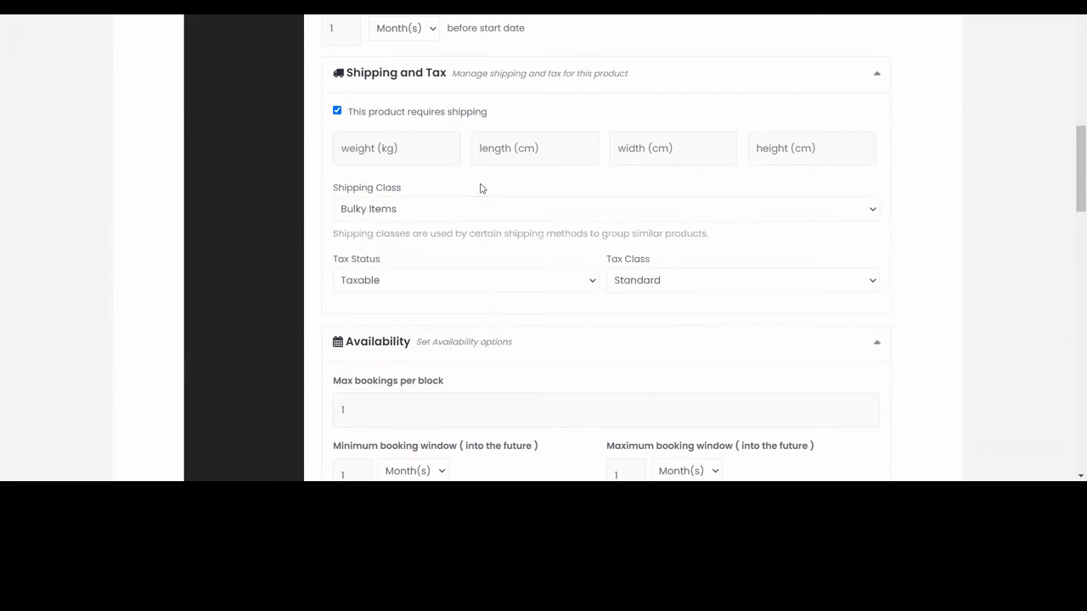
scroll(480, 188, "down", 1)
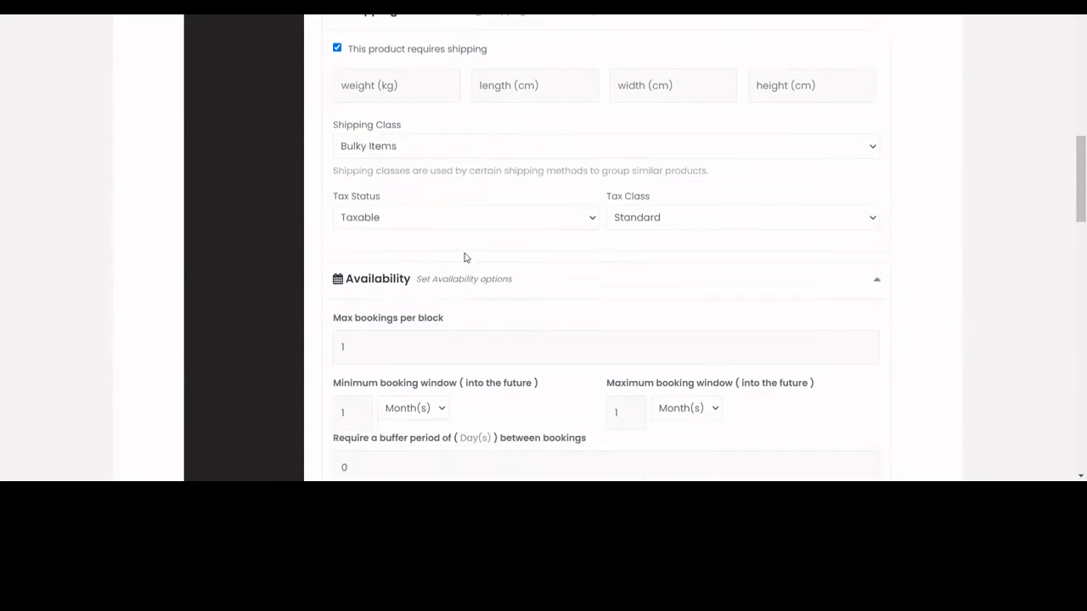
left_click(735, 210)
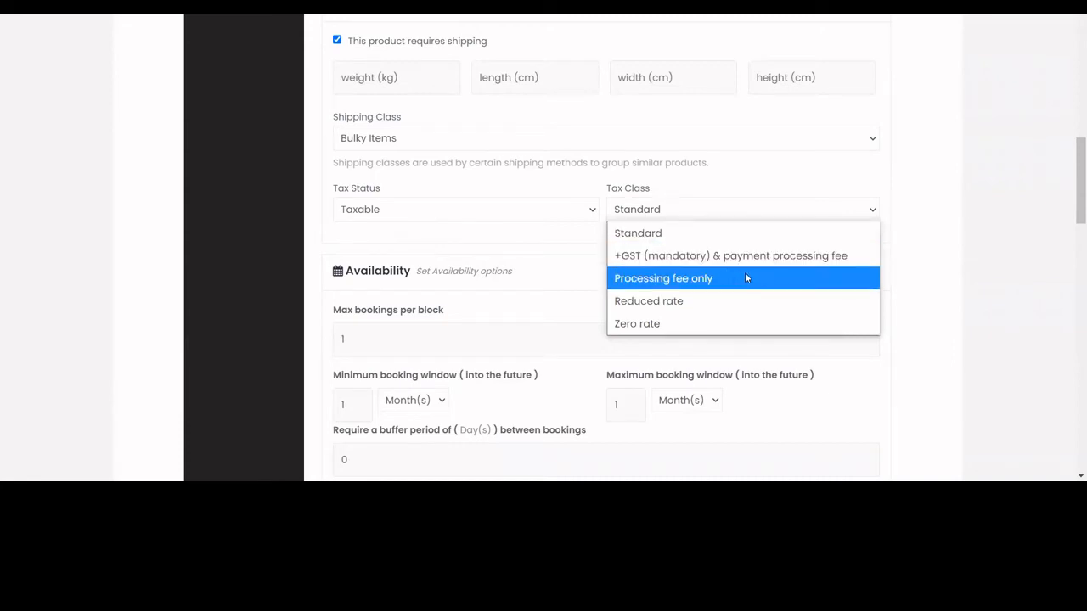
left_click(698, 261)
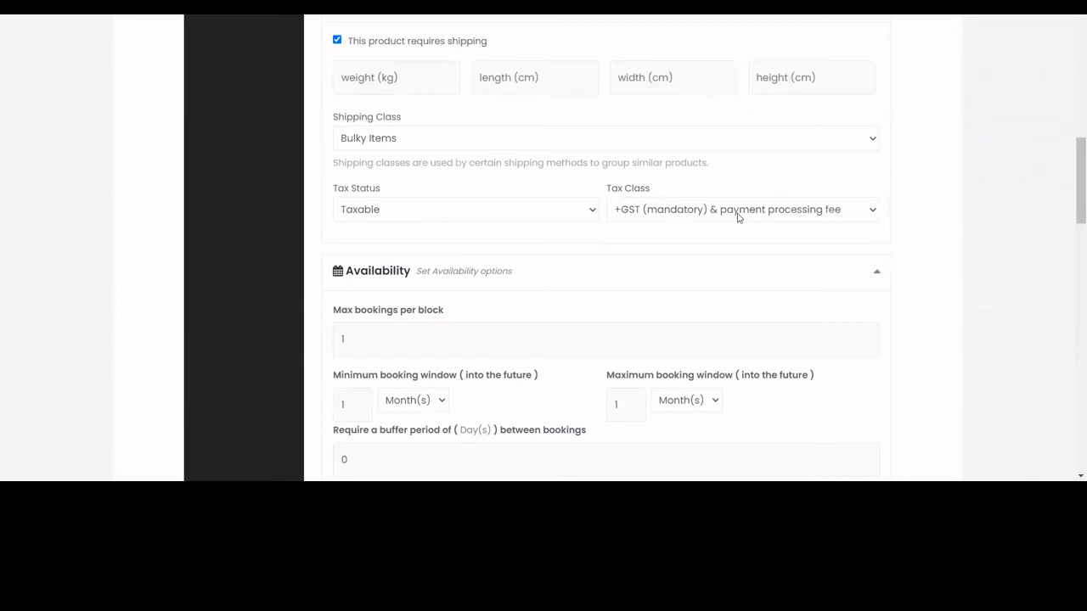
Set the maximum bookings per block to 2 in the availability options.
scroll(737, 217, "down", 1)
scroll(444, 206, "down", 1)
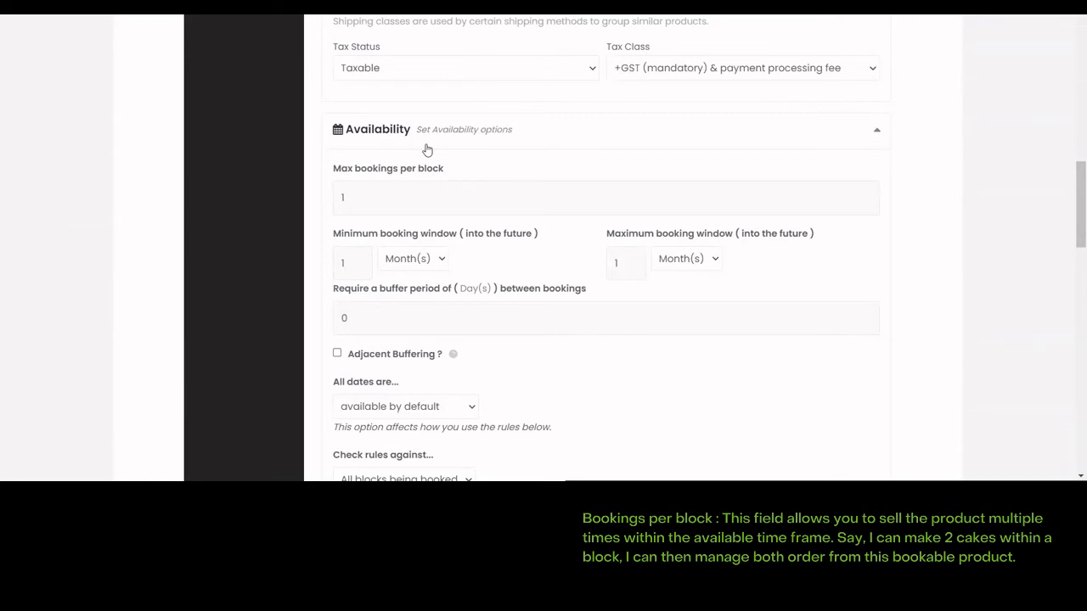
left_click(368, 198)
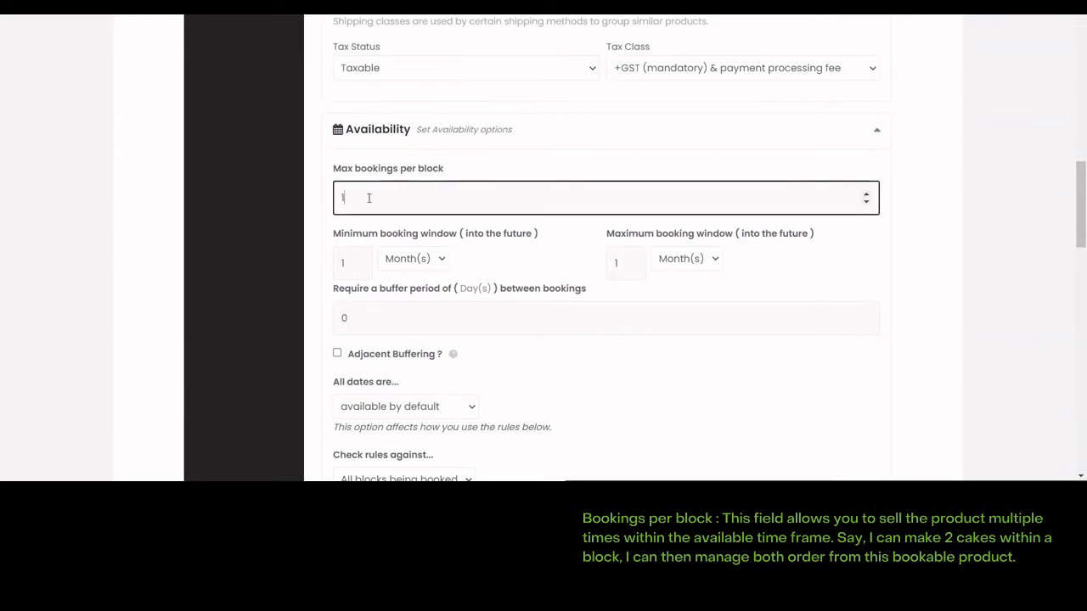
key("BackSpace")
type("2")
left_click(470, 163)
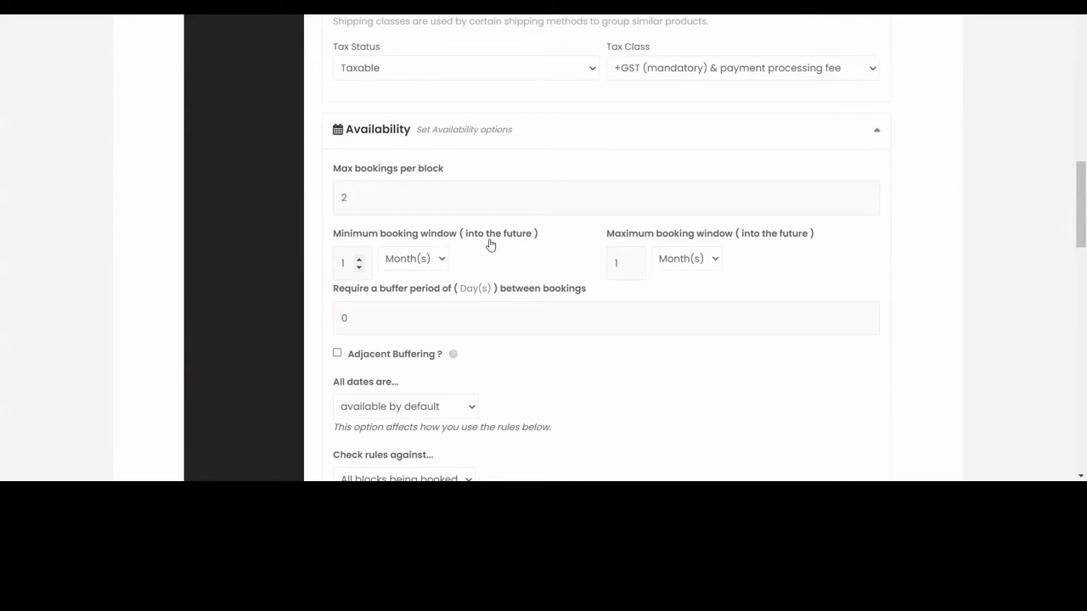
Set the minimum booking window into the future to 2 days.
left_click(441, 260)
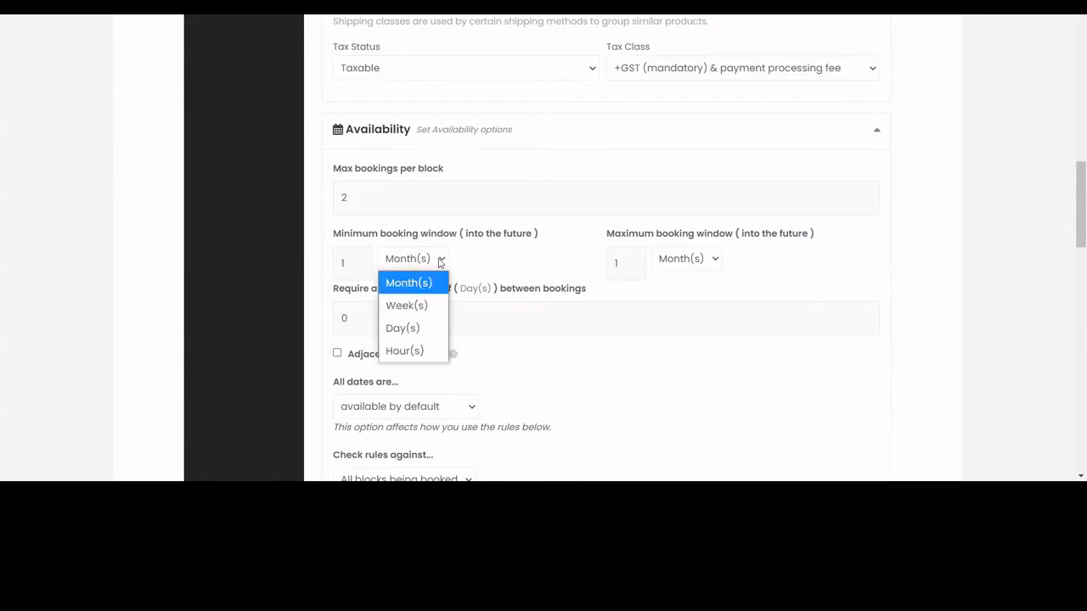
left_click(364, 258)
left_click(414, 258)
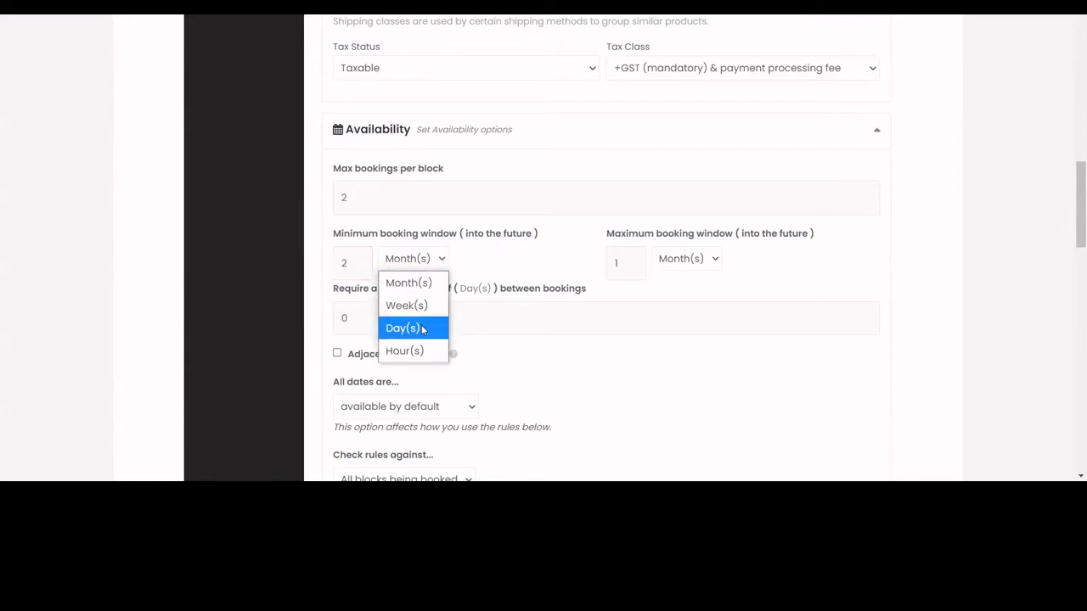
left_click(423, 329)
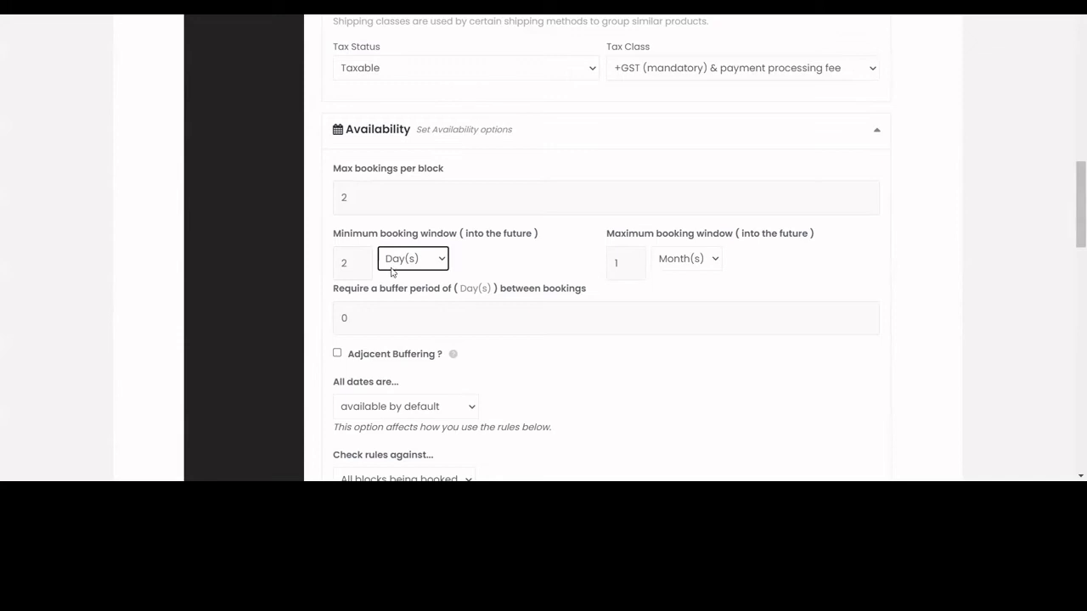
Raise the maximum booking window into the future to 5 months.
left_click(631, 259)
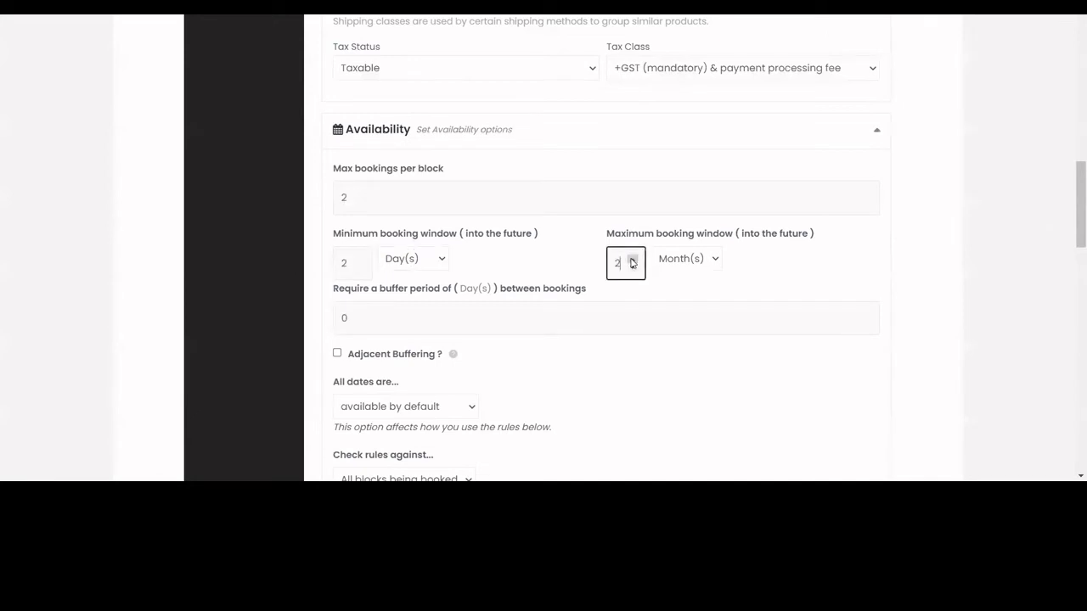
left_click(631, 259)
left_click(631, 259)
left_click(632, 259)
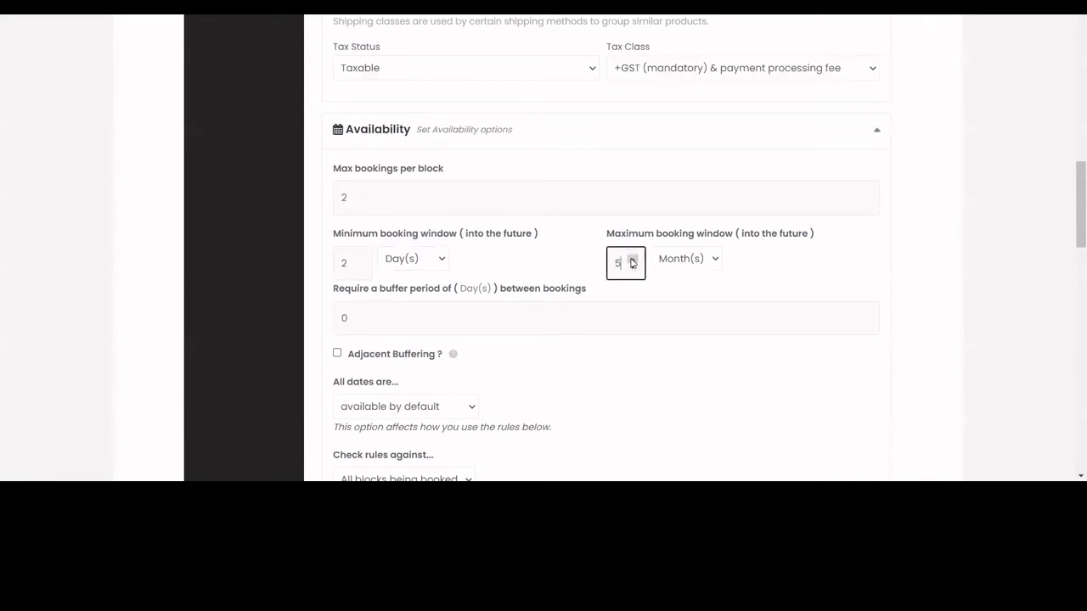
left_click(766, 263)
Require a buffer period of 1 day between bookings.
scroll(443, 287, "down", 1)
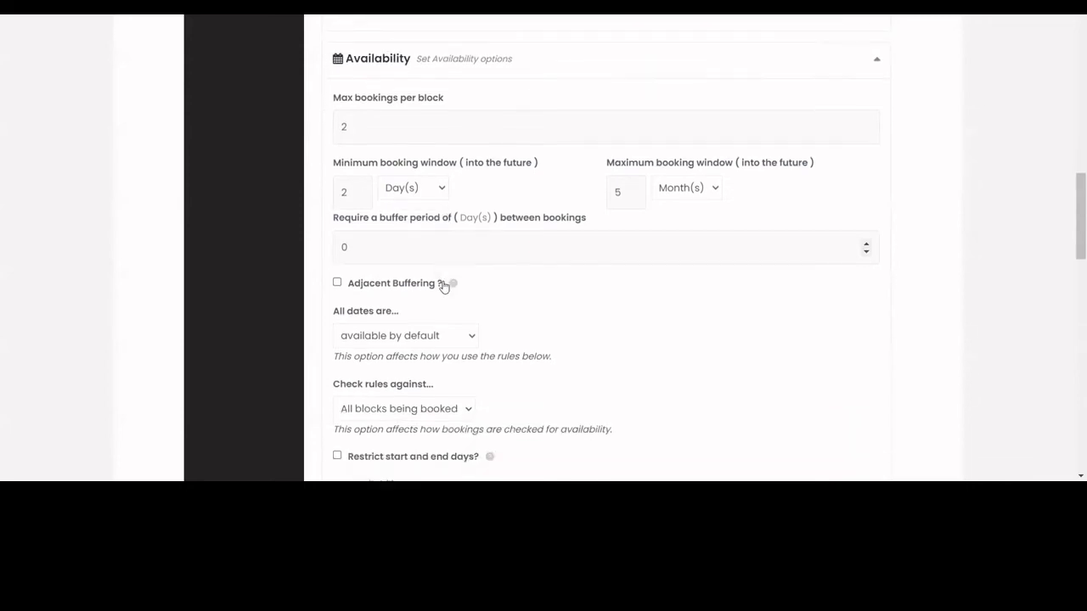
left_click(453, 239)
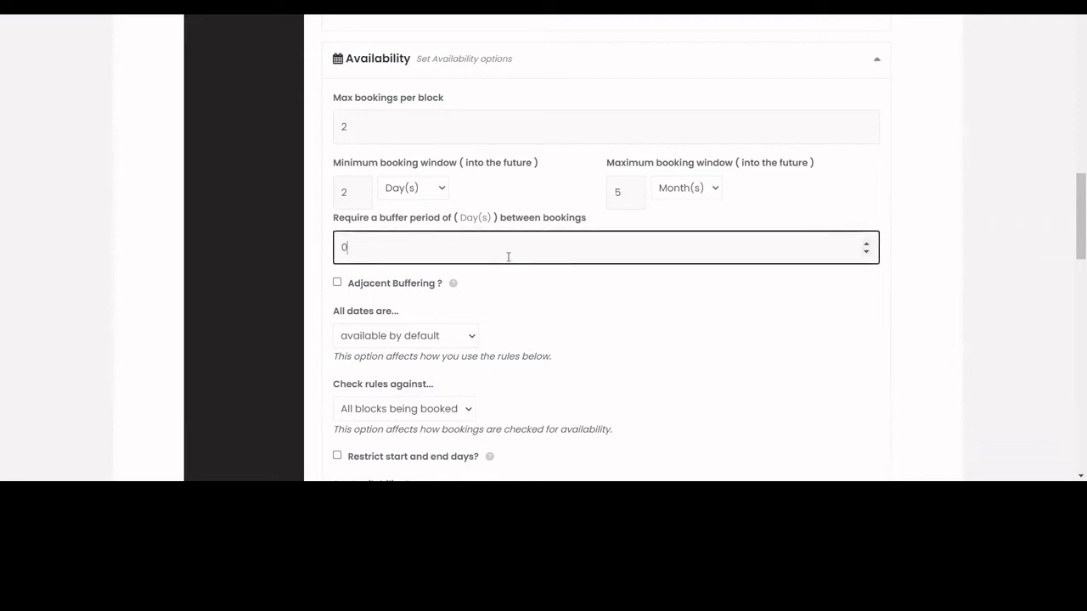
key("BackSpace")
type("1")
left_click(553, 189)
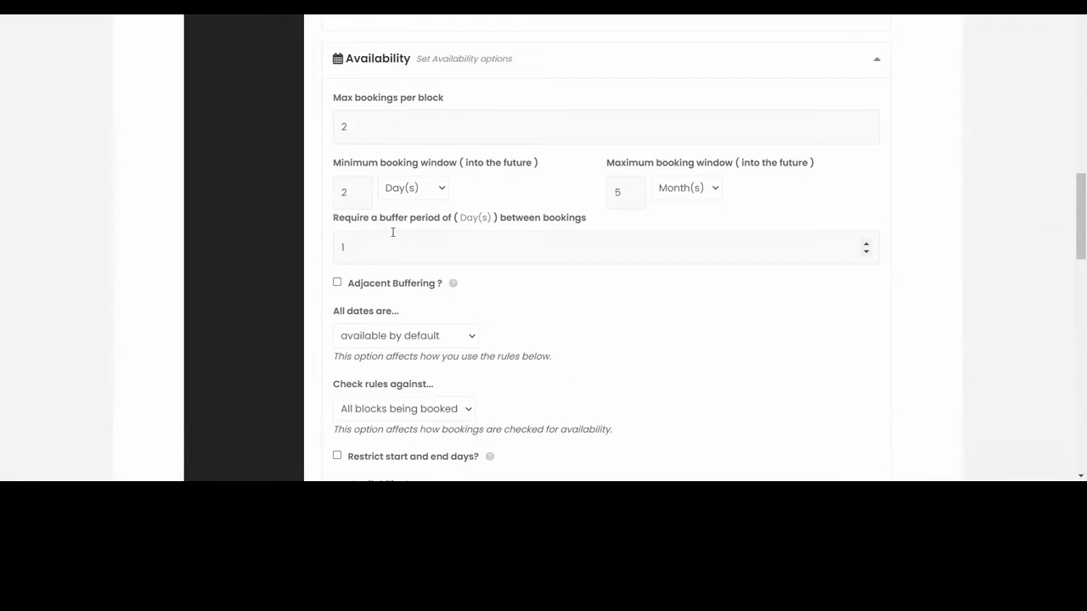
Keep all dates available by default and check the rules against all blocks being booked.
scroll(519, 242, "down", 2)
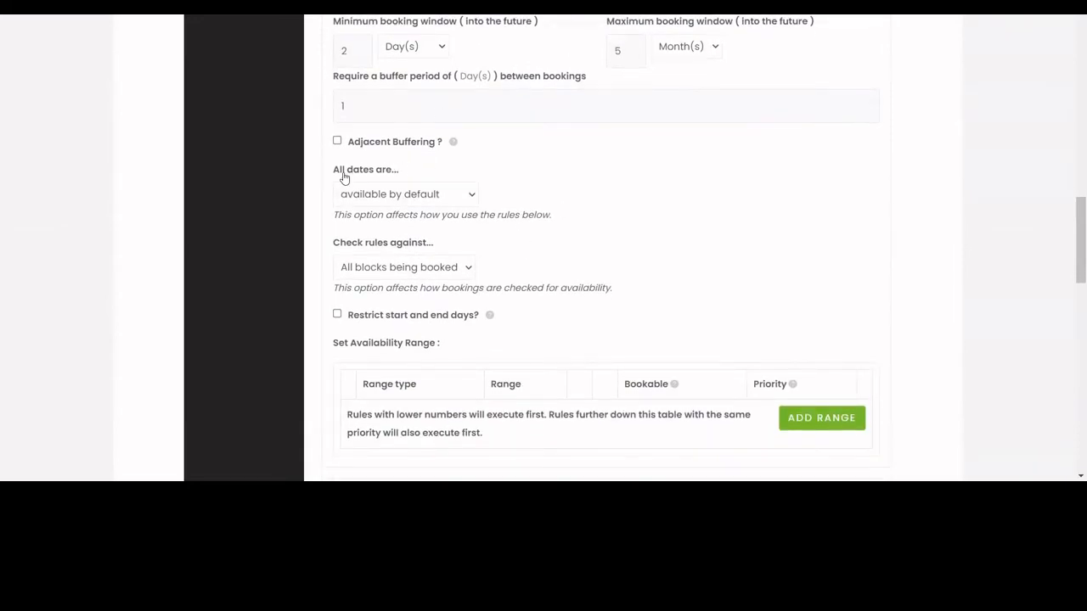
left_click(421, 195)
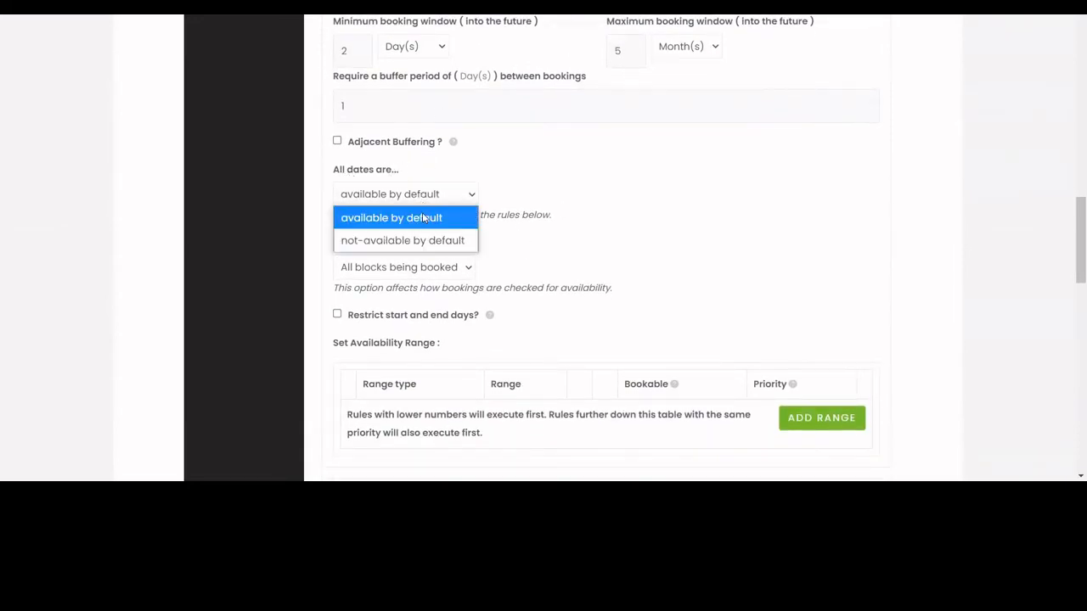
left_click(425, 214)
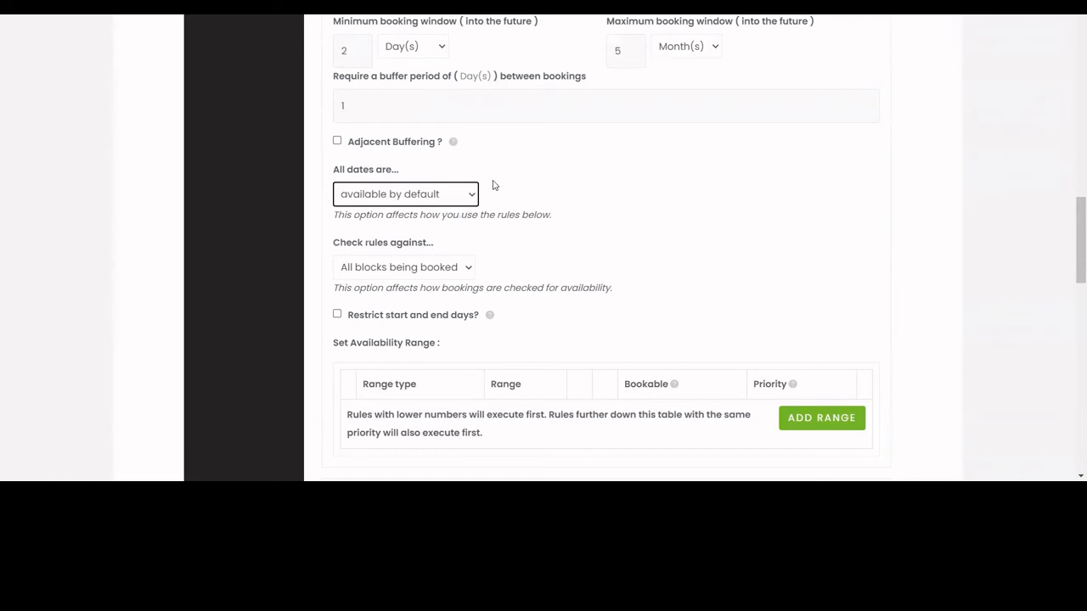
left_click(453, 267)
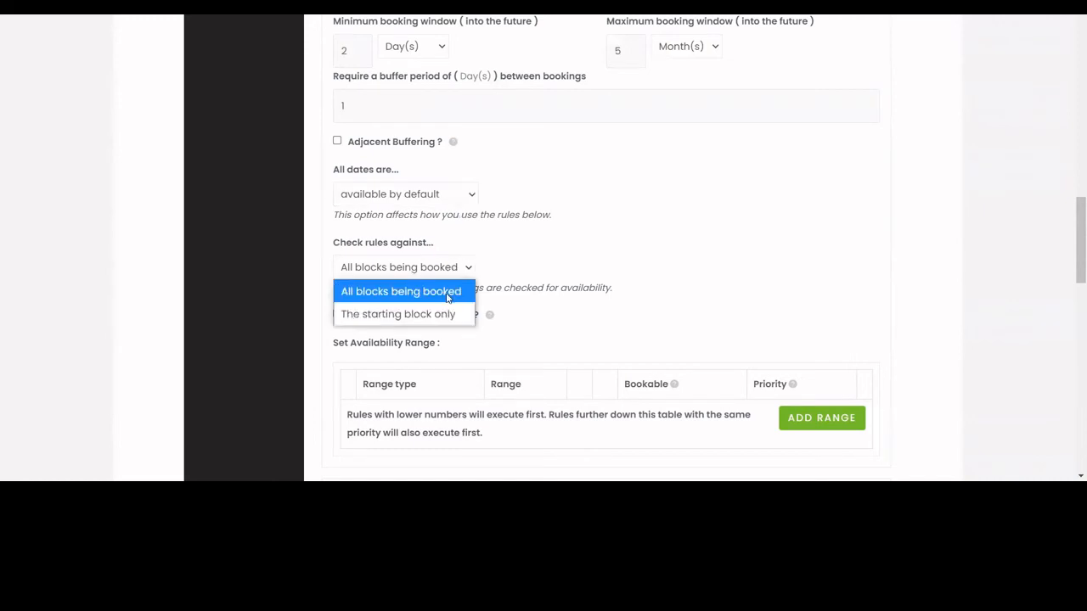
left_click(448, 297)
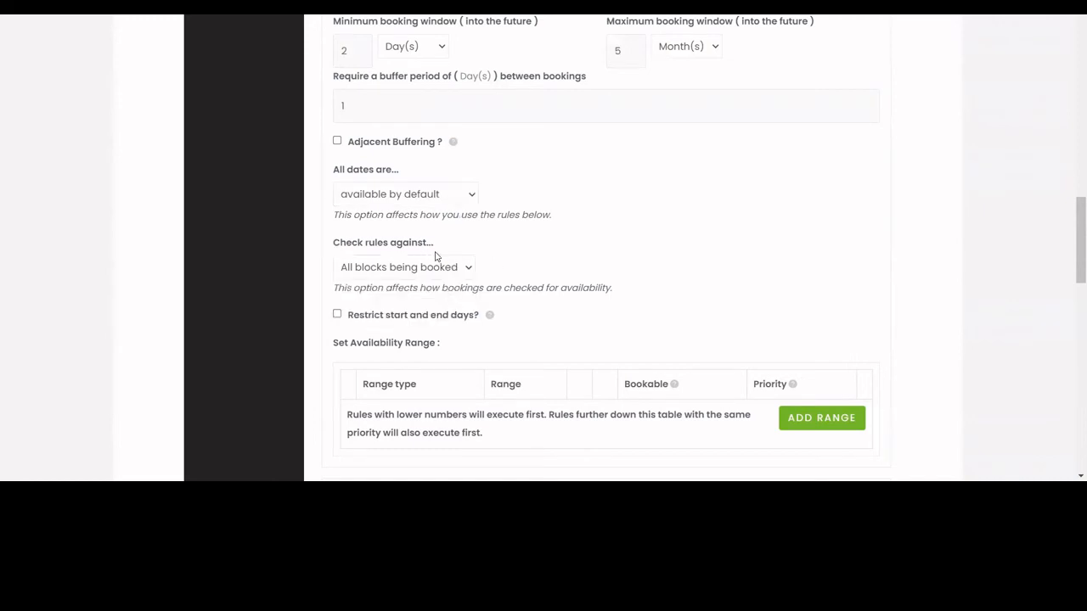
scroll(435, 213, "down", 1)
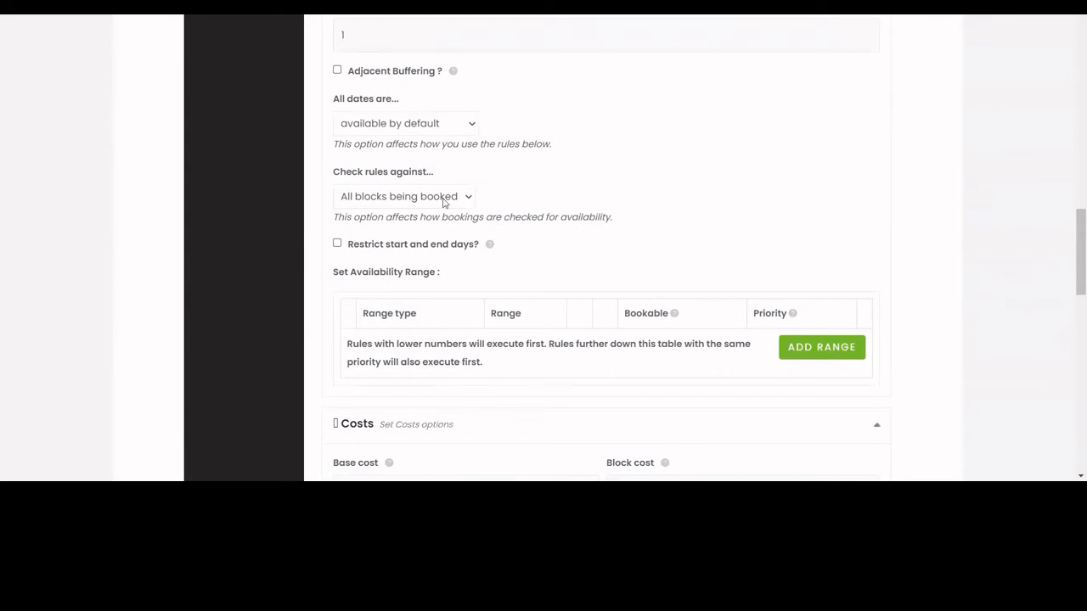
scroll(509, 223, "down", 1)
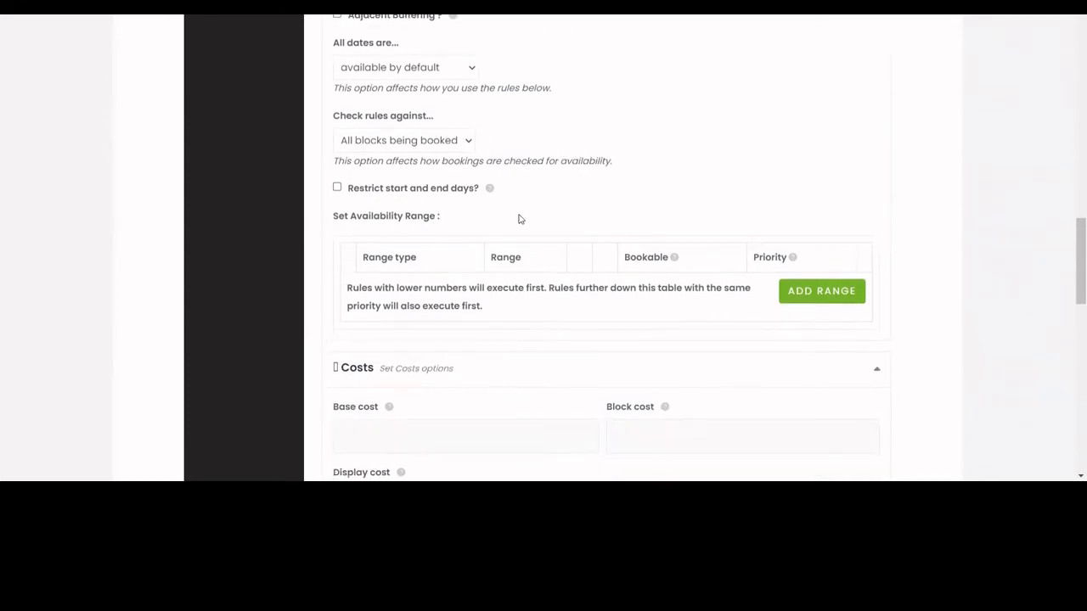
left_click(393, 174)
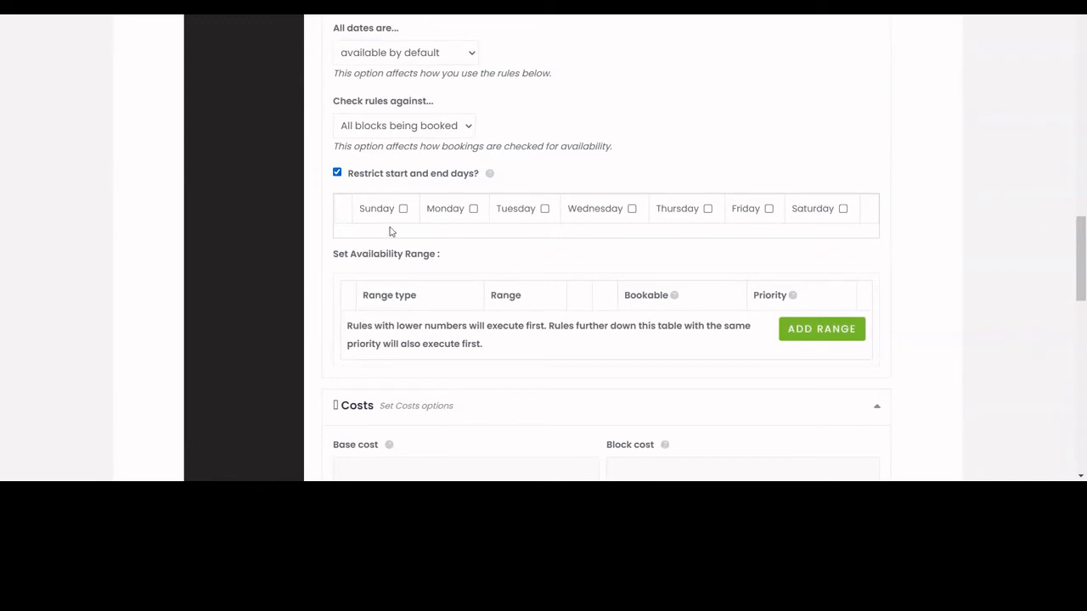
left_click(337, 173)
left_click(337, 174)
left_click(337, 172)
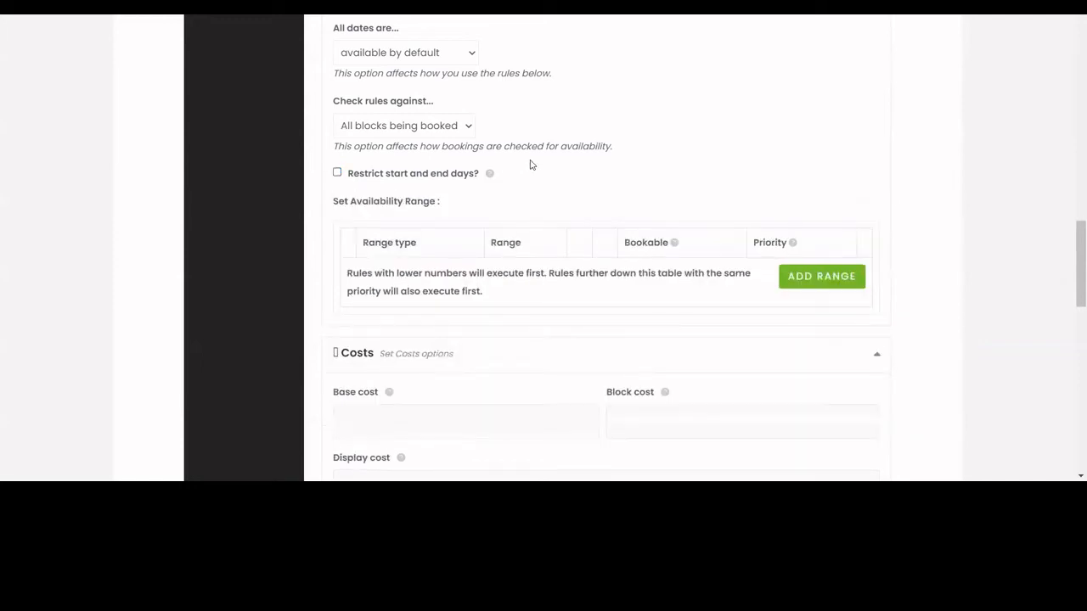
scroll(532, 165, "down", 1)
left_click(359, 102)
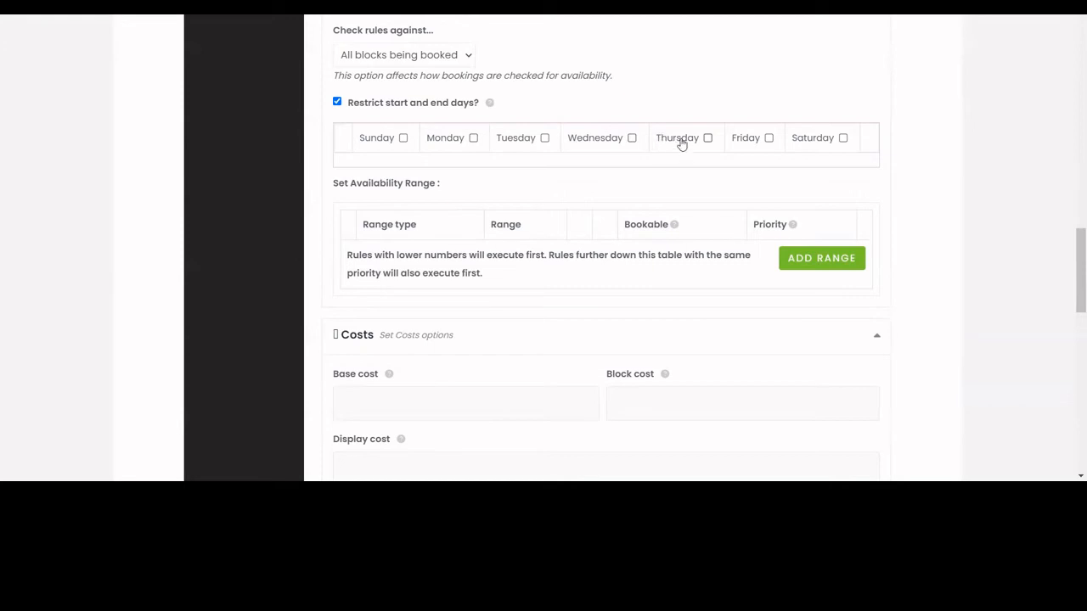
left_click(383, 103)
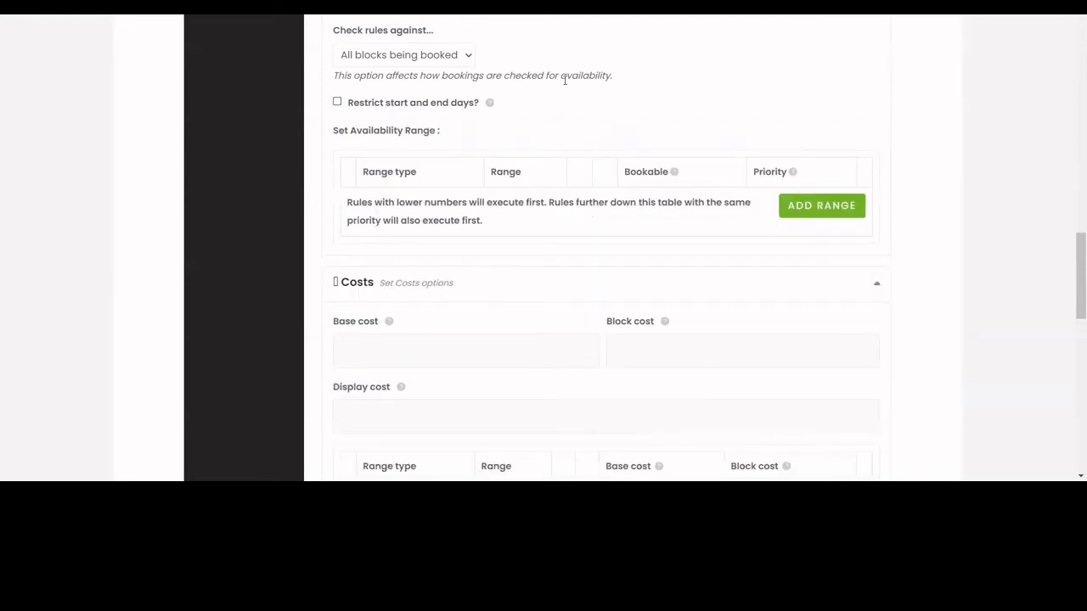
Add an availability rule of the date range type starting on 2021-04-20.
left_click(829, 210)
left_click(444, 226)
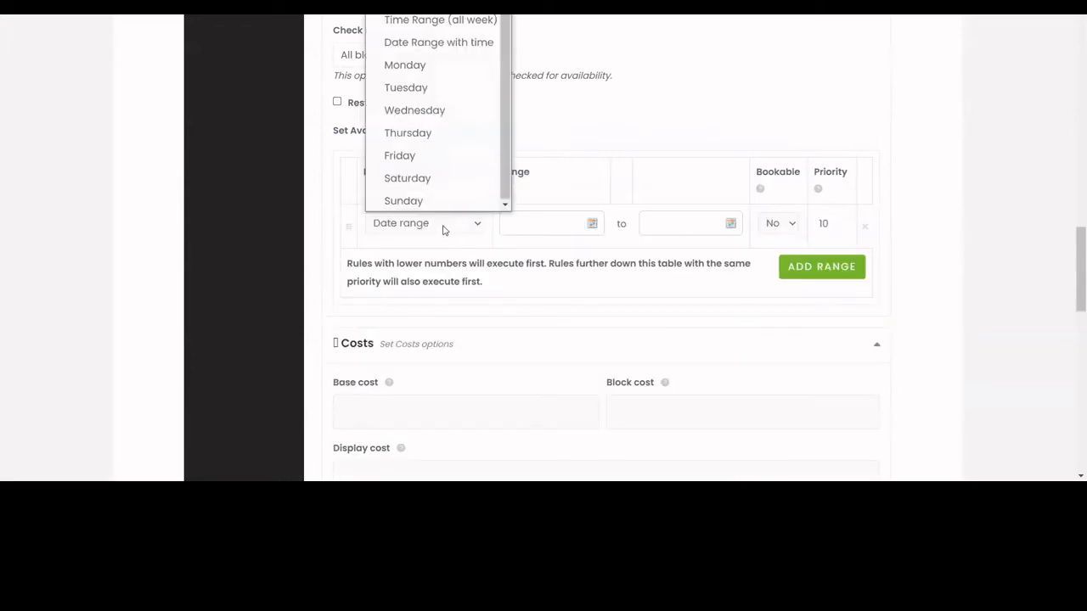
left_click(450, 225)
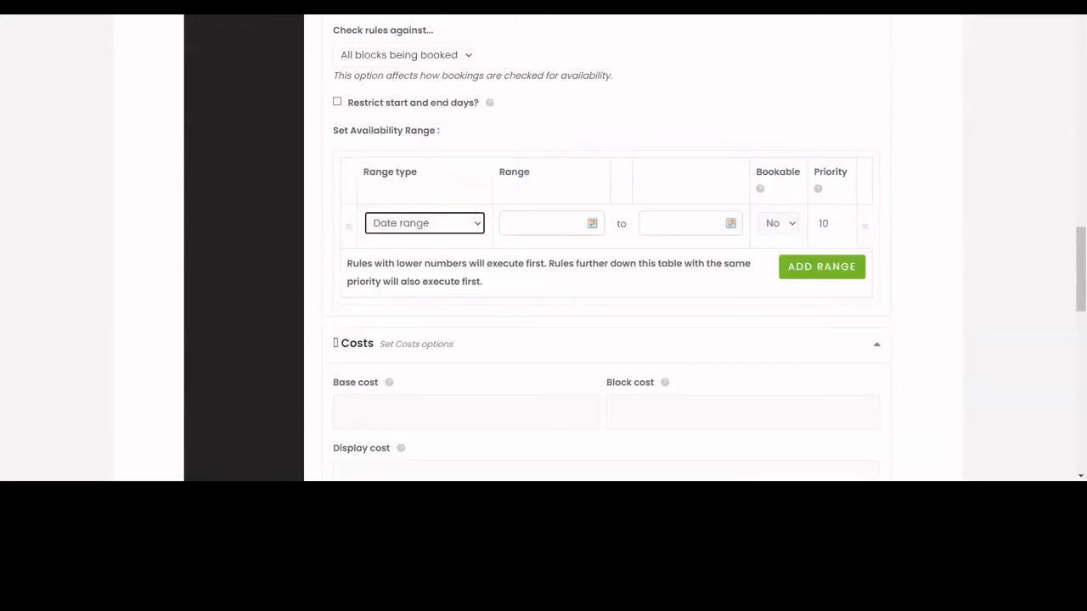
left_click(452, 228)
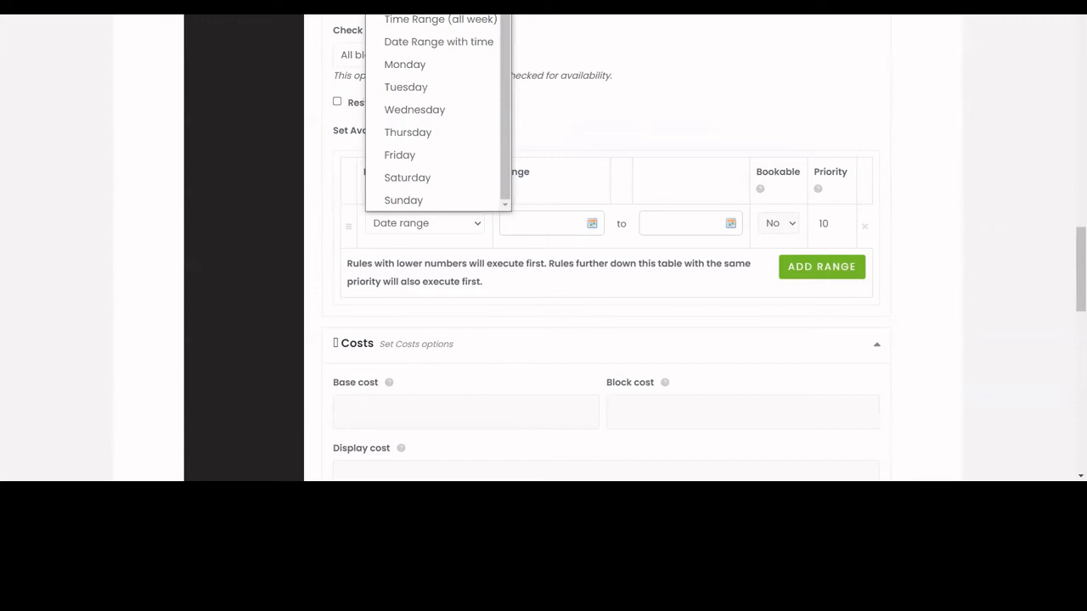
left_click(671, 52)
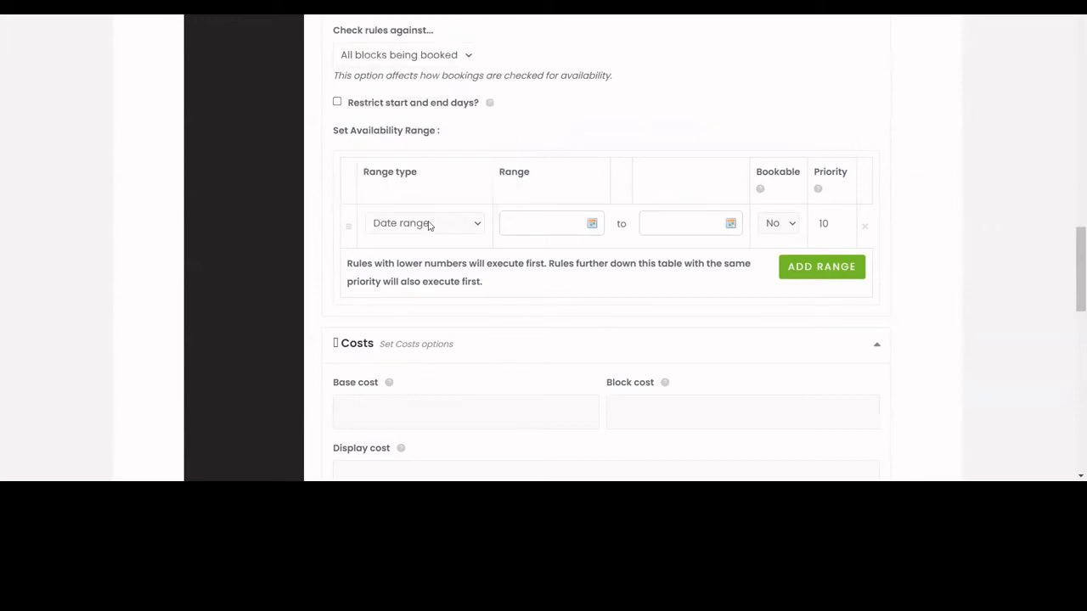
left_click(591, 223)
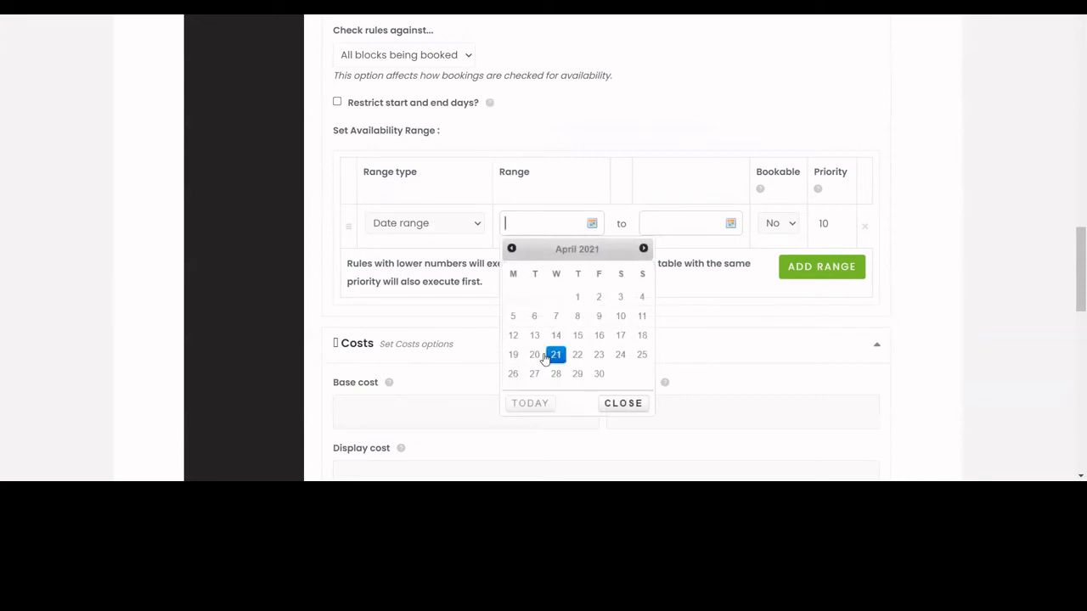
left_click(535, 354)
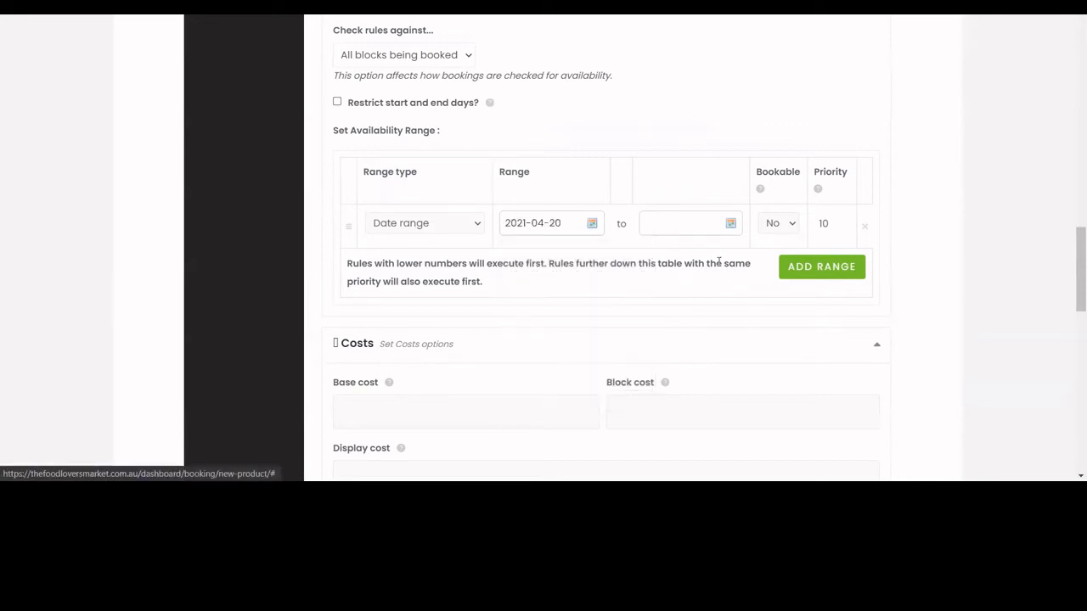
End the availability date range on 2021-06-20 and make it bookable.
left_click(731, 225)
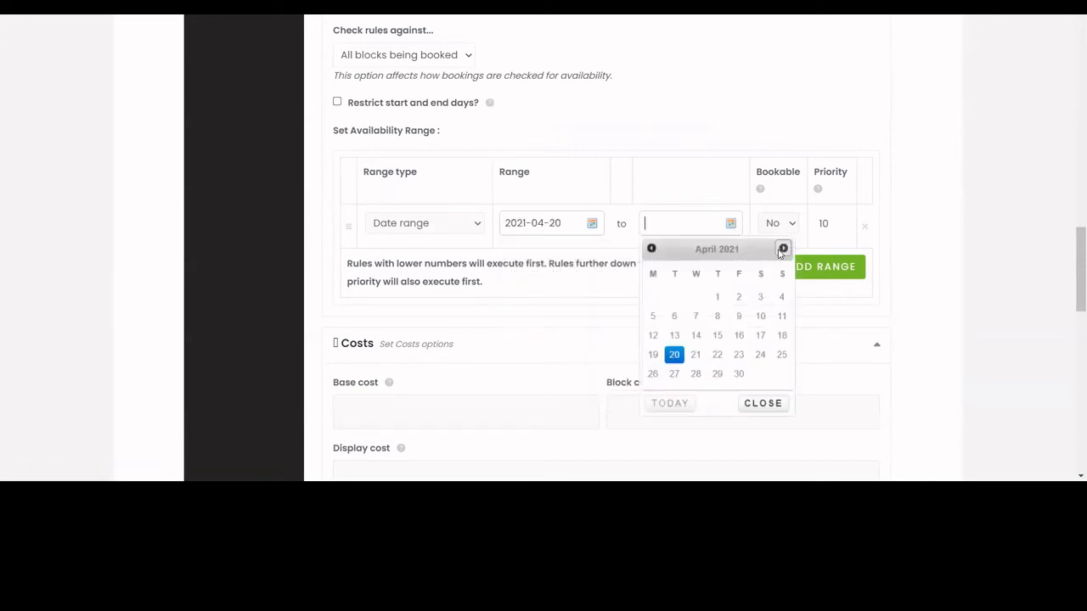
left_click(781, 248)
left_click(782, 249)
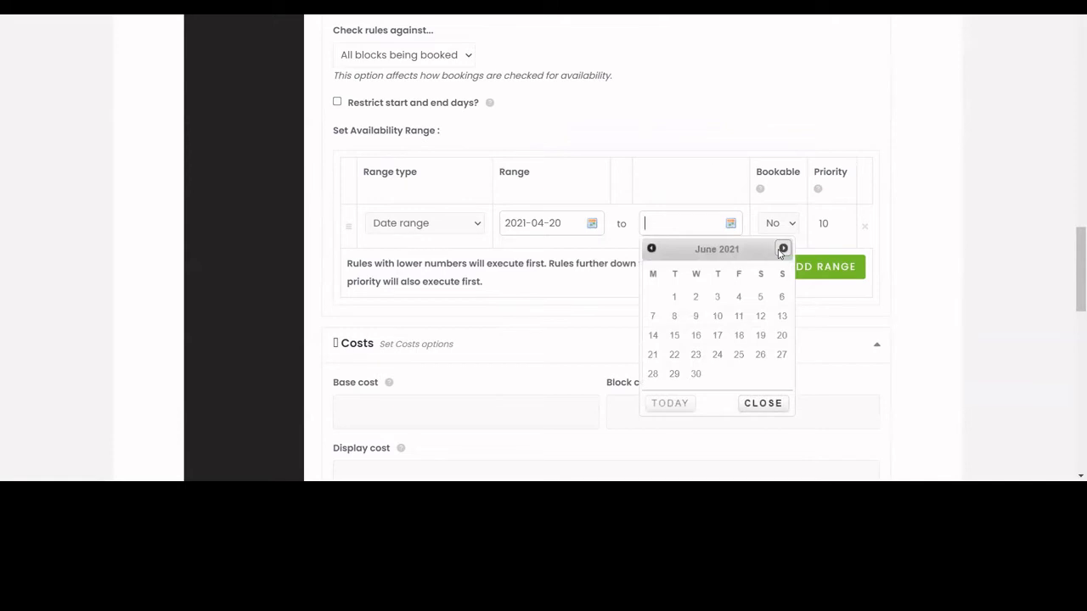
left_click(779, 336)
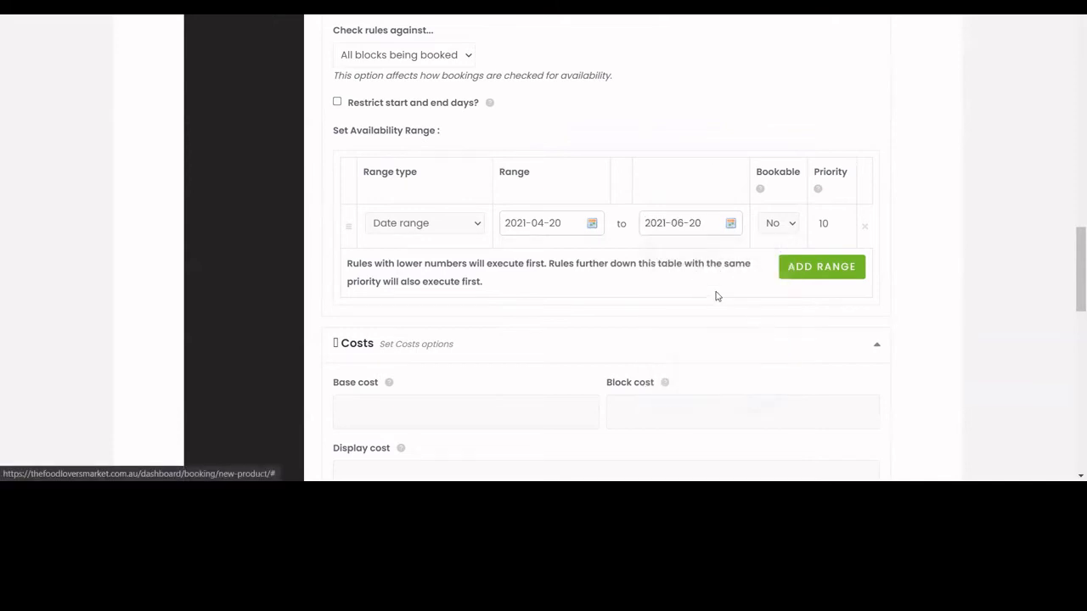
left_click(787, 223)
left_click(779, 265)
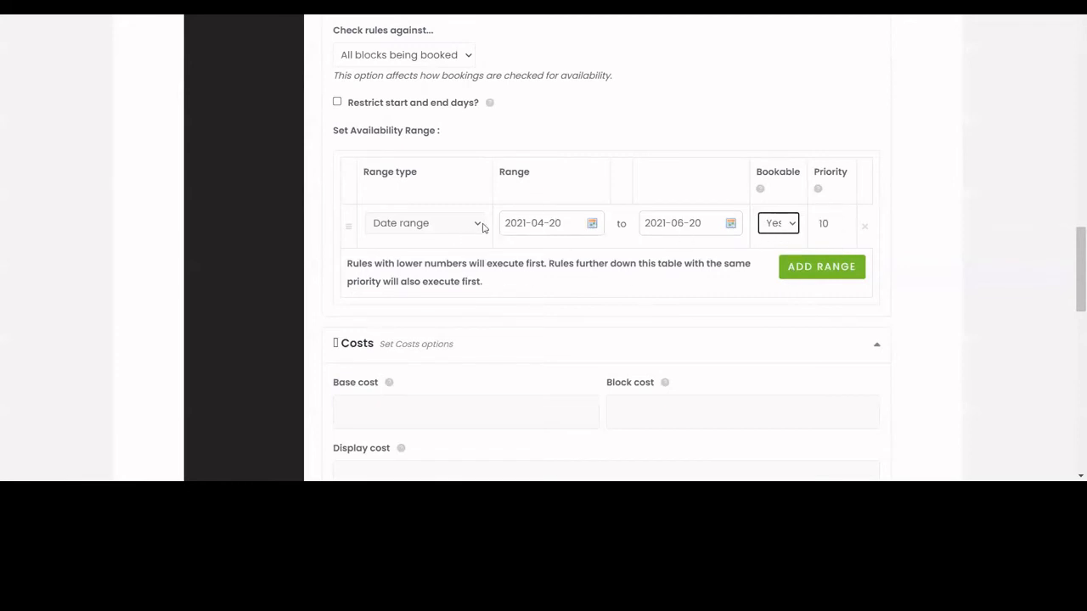
Add a second availability date range starting on 2021-06-20.
left_click(840, 273)
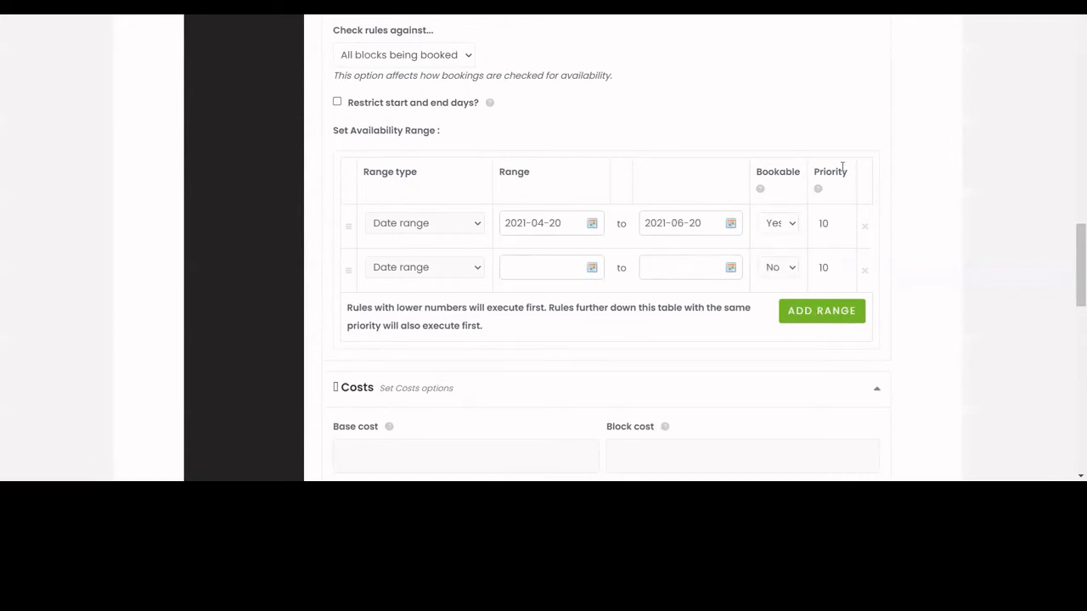
left_click(593, 268)
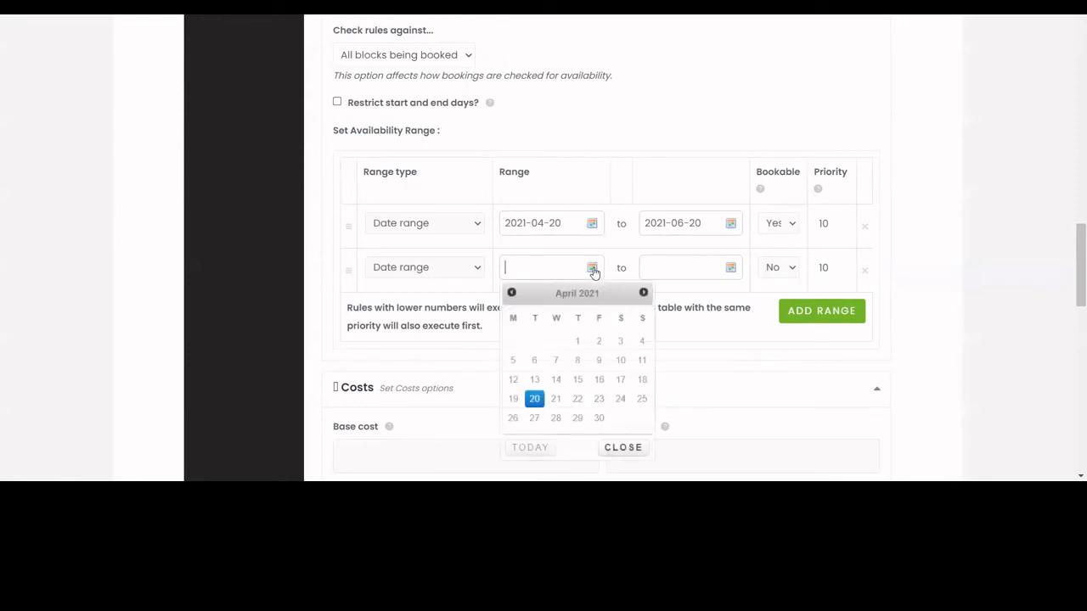
left_click(643, 293)
left_click(644, 293)
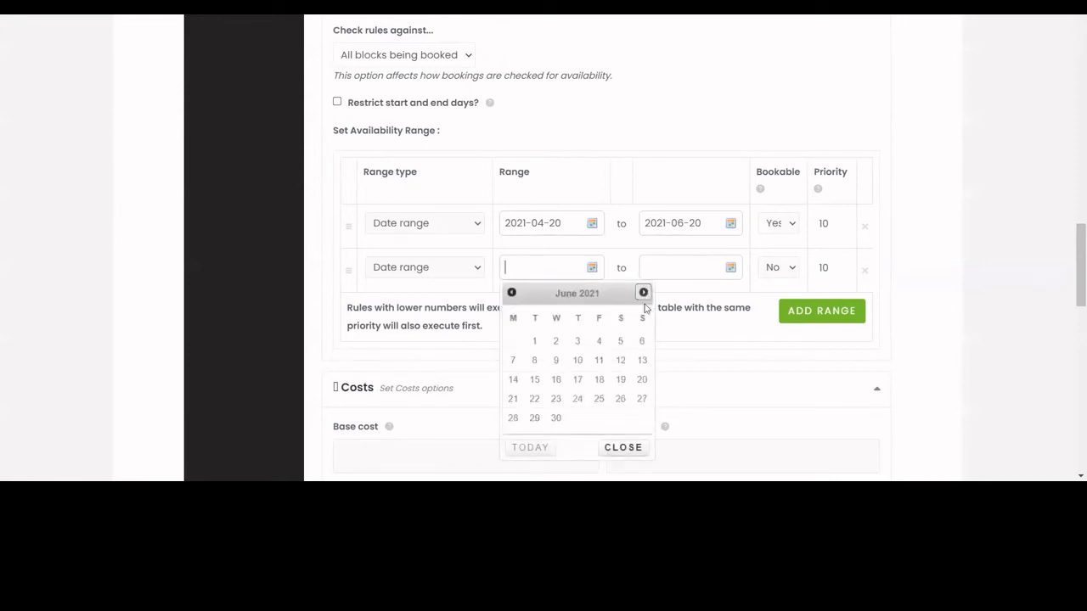
left_click(641, 380)
End the second, non-bookable availability range on 2021-07-01.
left_click(728, 268)
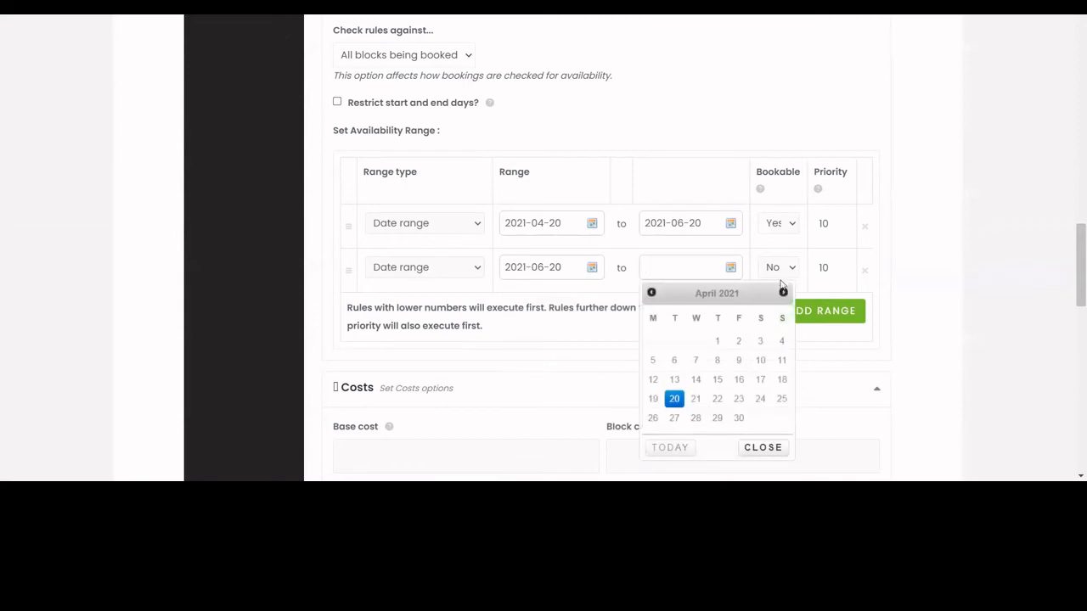
left_click(782, 292)
left_click(782, 292)
left_click(782, 292)
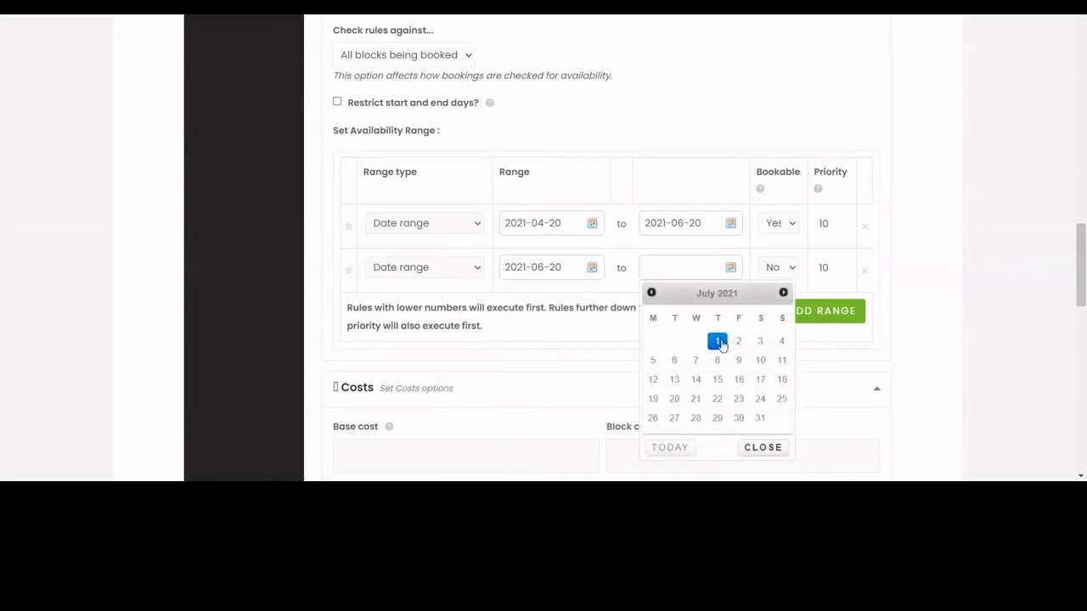
left_click(717, 341)
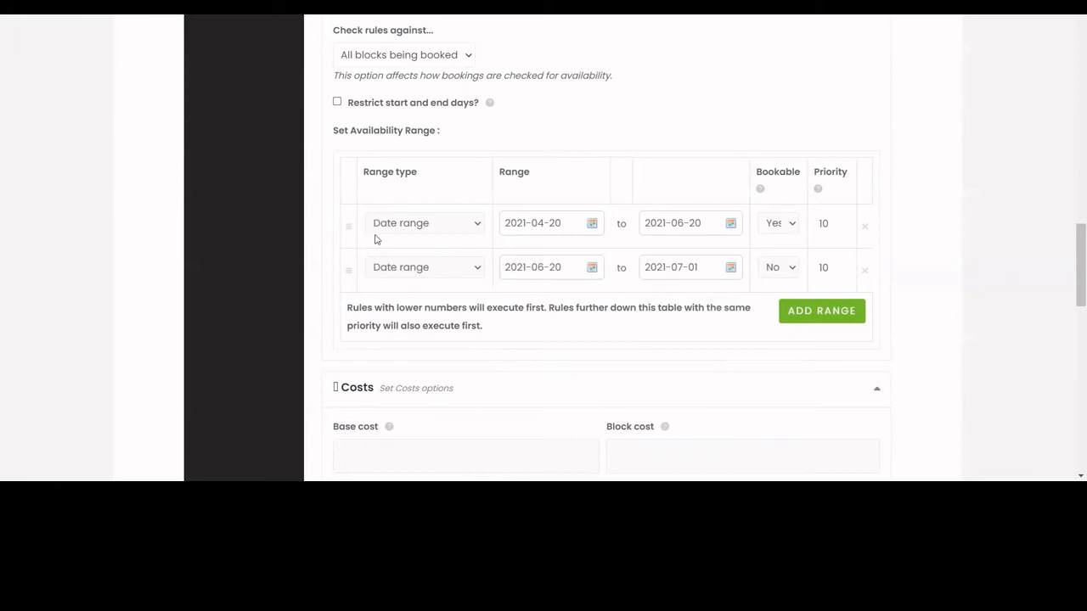
left_click(468, 224)
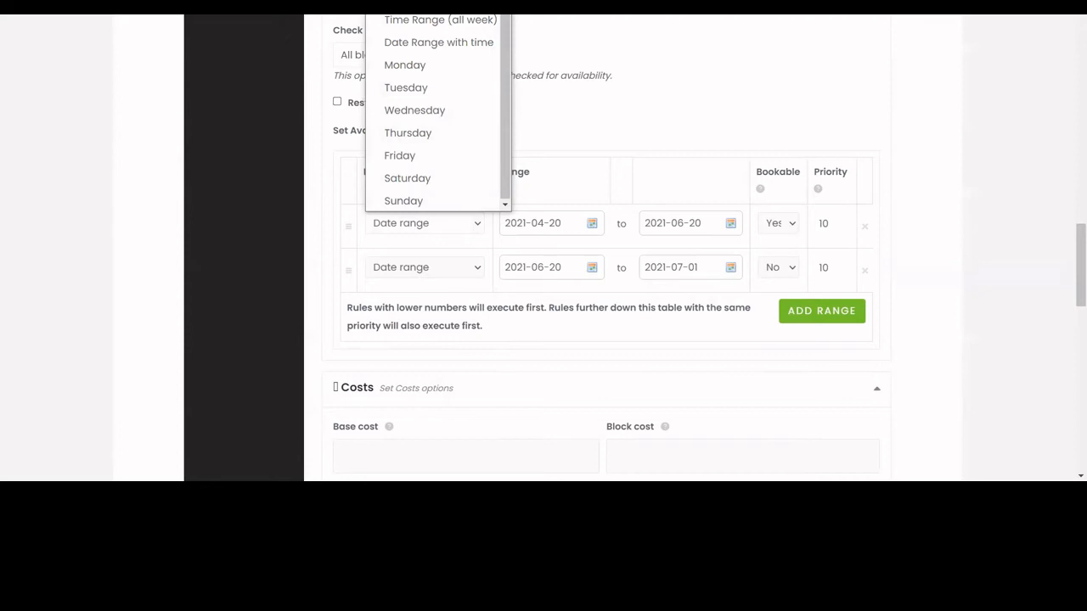
left_click(682, 70)
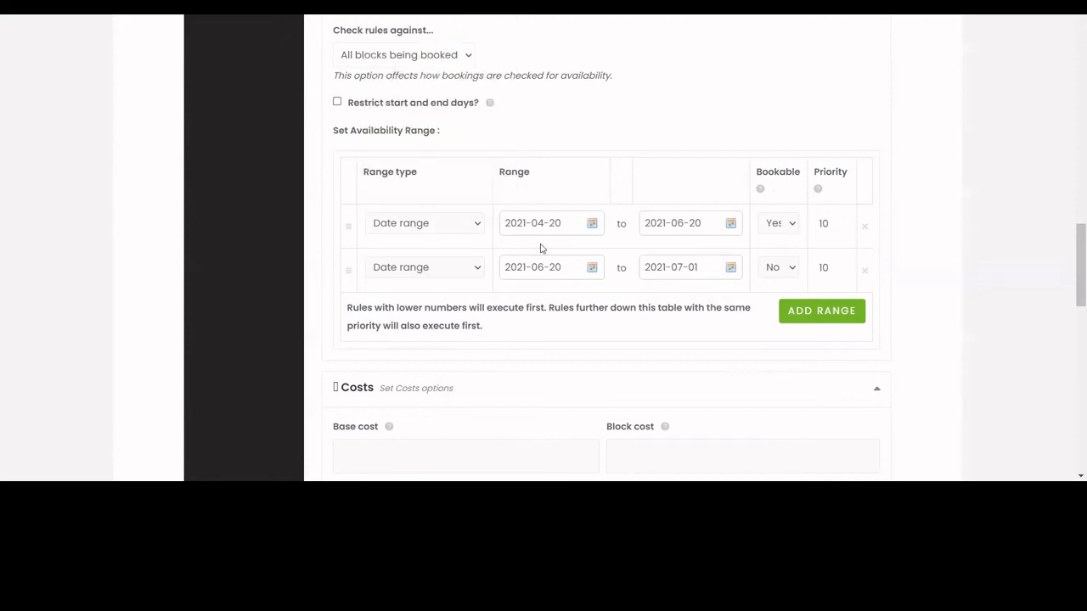
Set the booking product's base cost to 200 in the costs options.
scroll(774, 244, "down", 5)
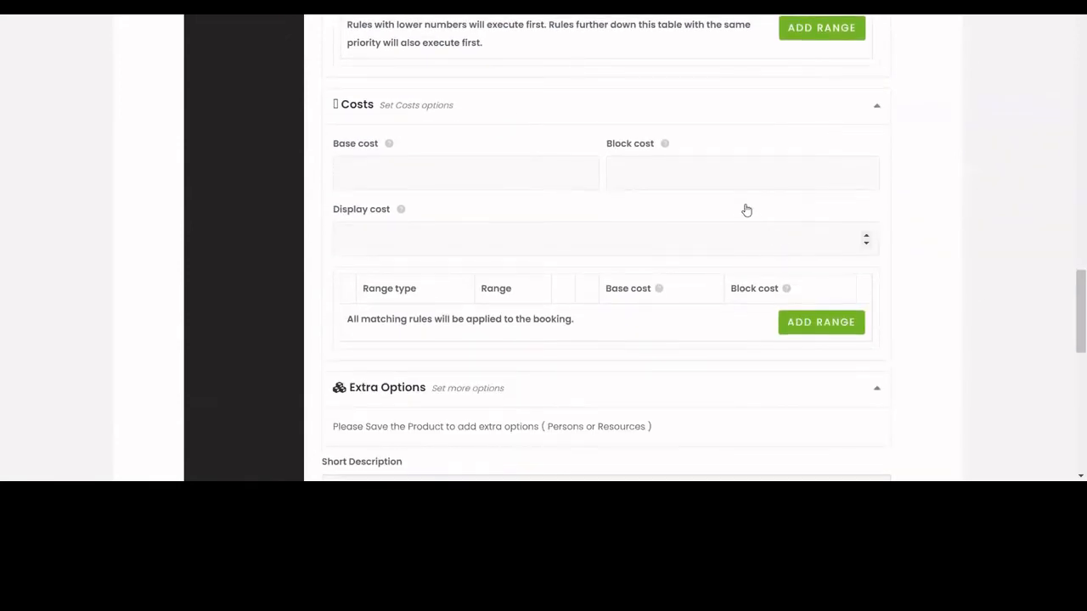
scroll(737, 165, "up", 1)
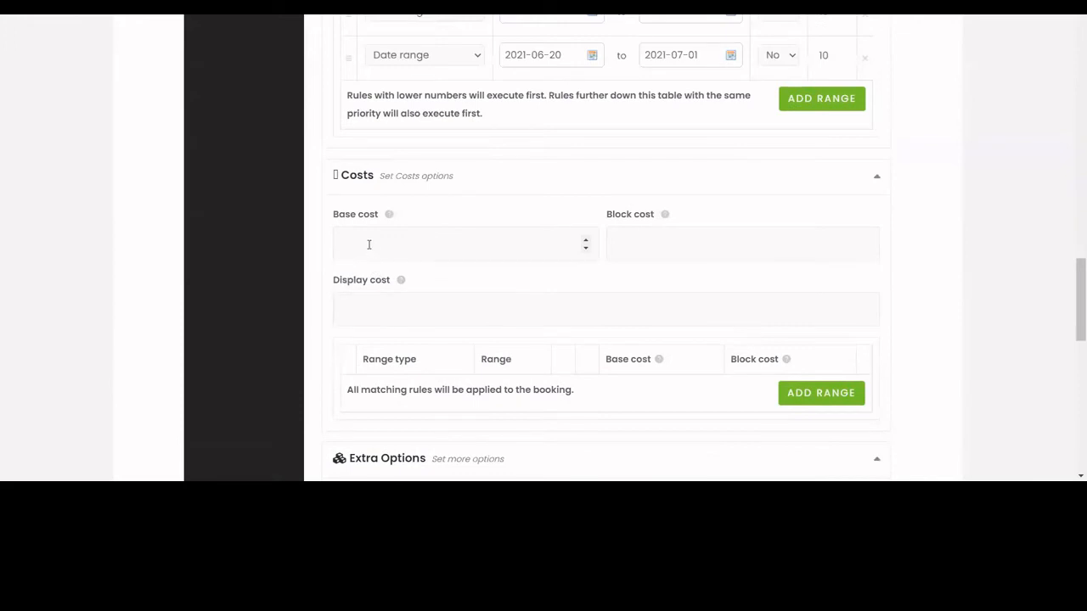
left_click(369, 244)
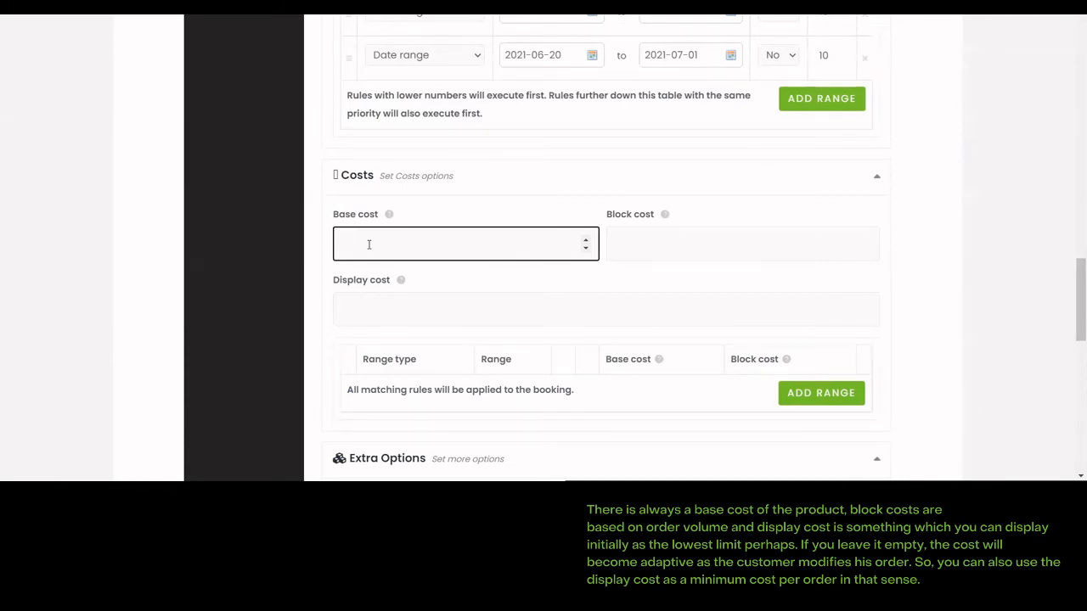
type("200")
left_click(531, 175)
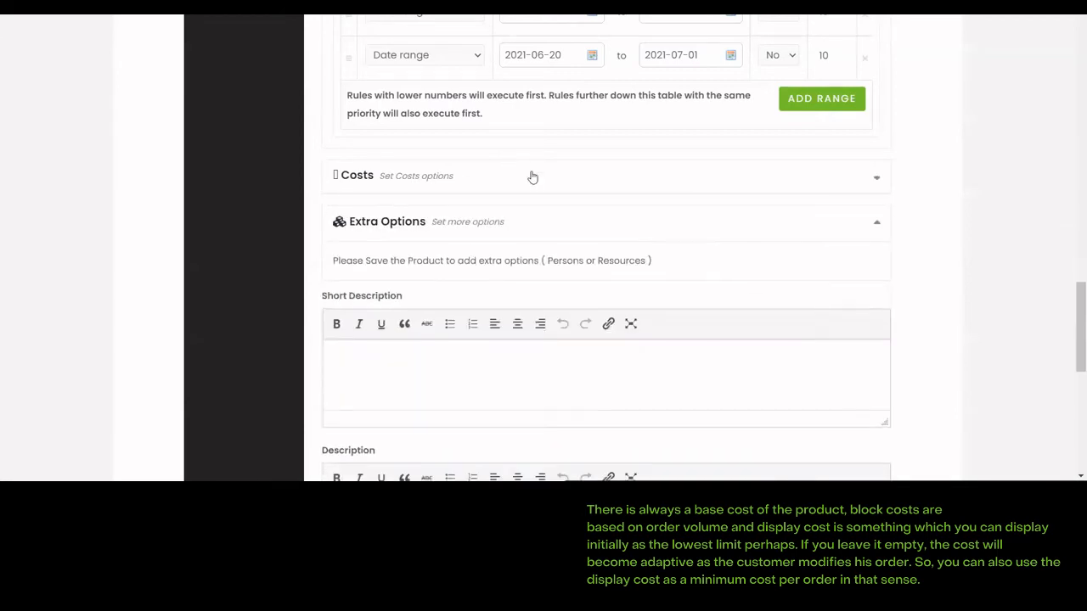
left_click(532, 174)
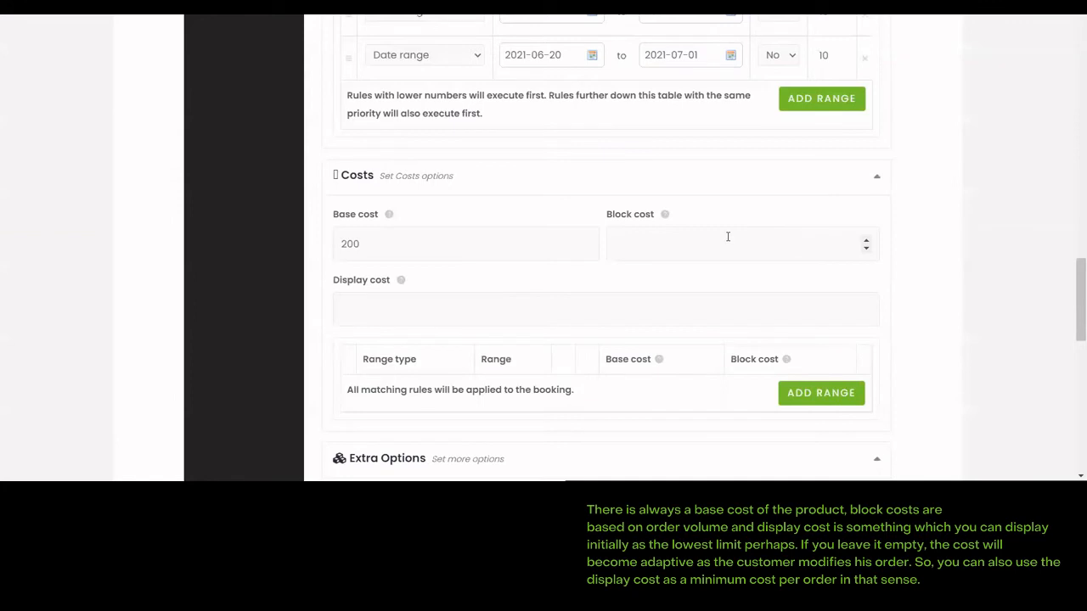
scroll(728, 237, "up", 1)
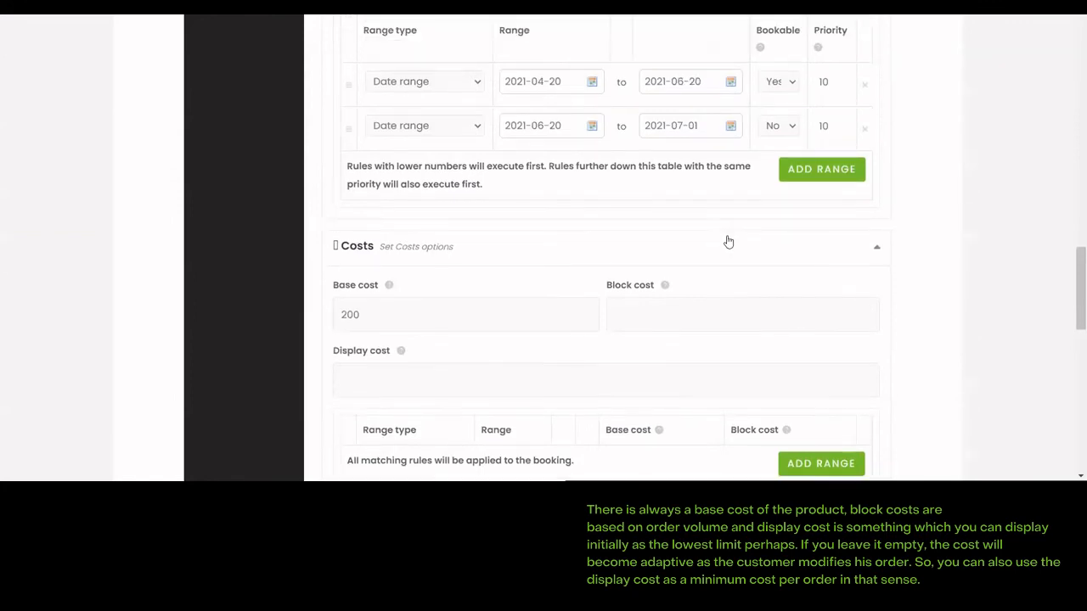
Set the booking product's display cost to 200 in the costs options, leaving the block cost empty.
scroll(727, 242, "down", 1)
mouse_move(666, 217)
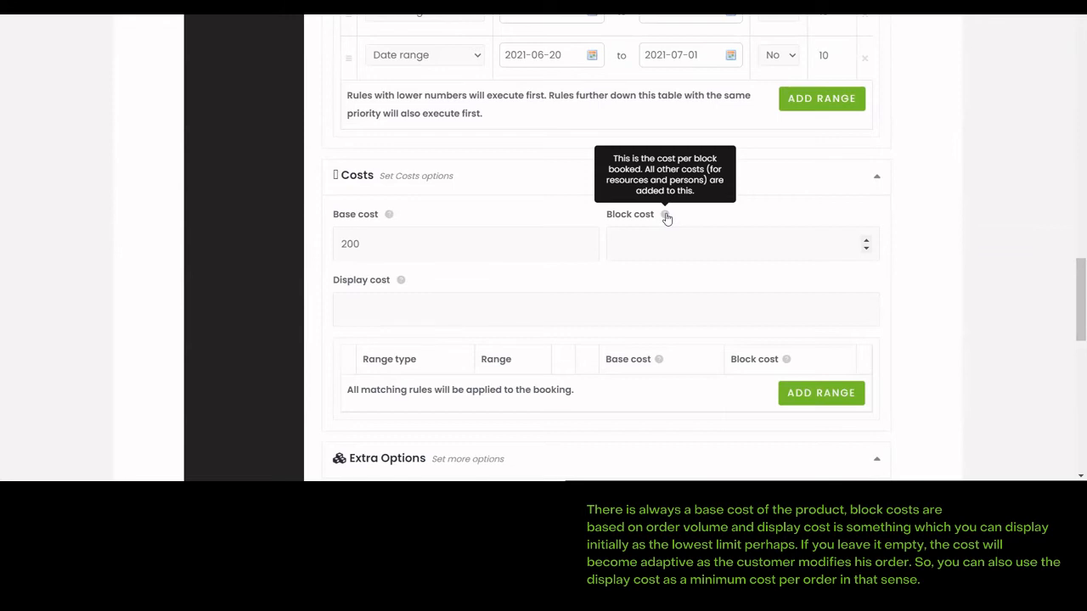
left_click(543, 229)
scroll(480, 301, "down", 1)
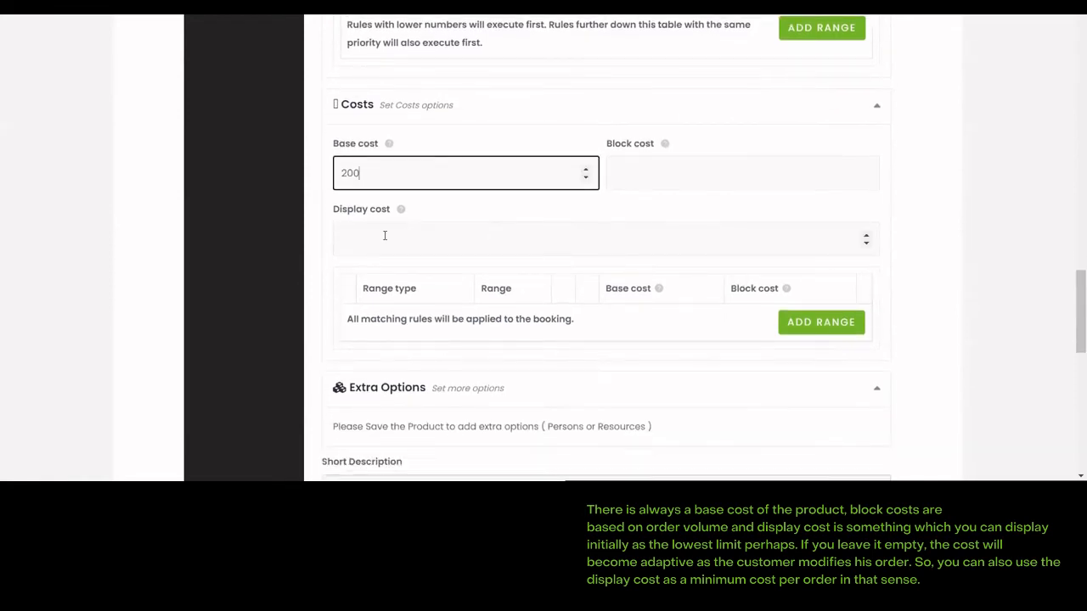
left_click(385, 236)
type("200")
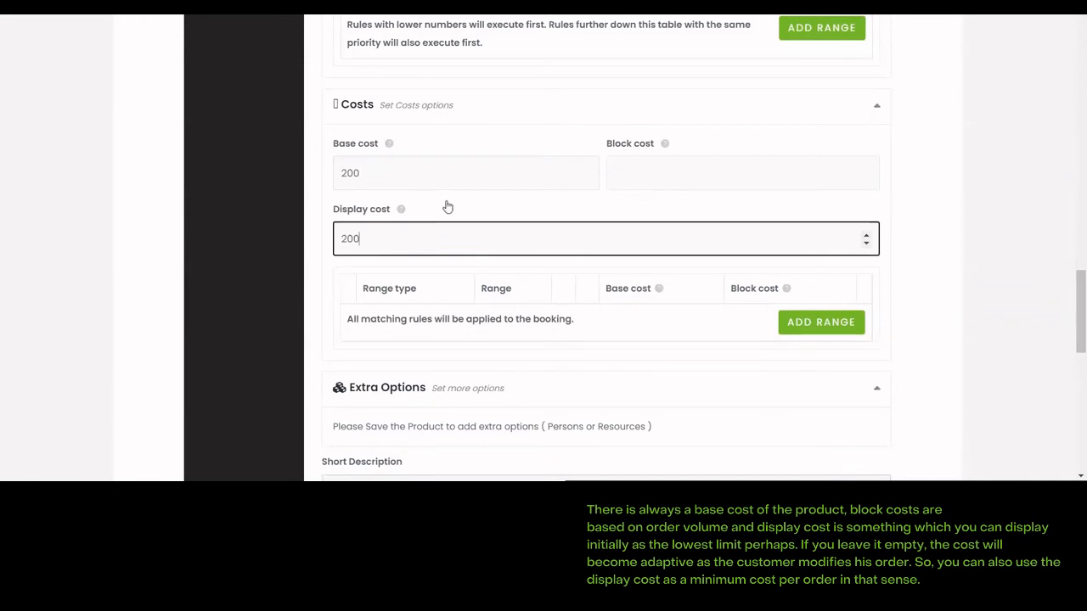
Add a cost range of the date range type starting on 2021-04-20.
scroll(620, 254, "down", 1)
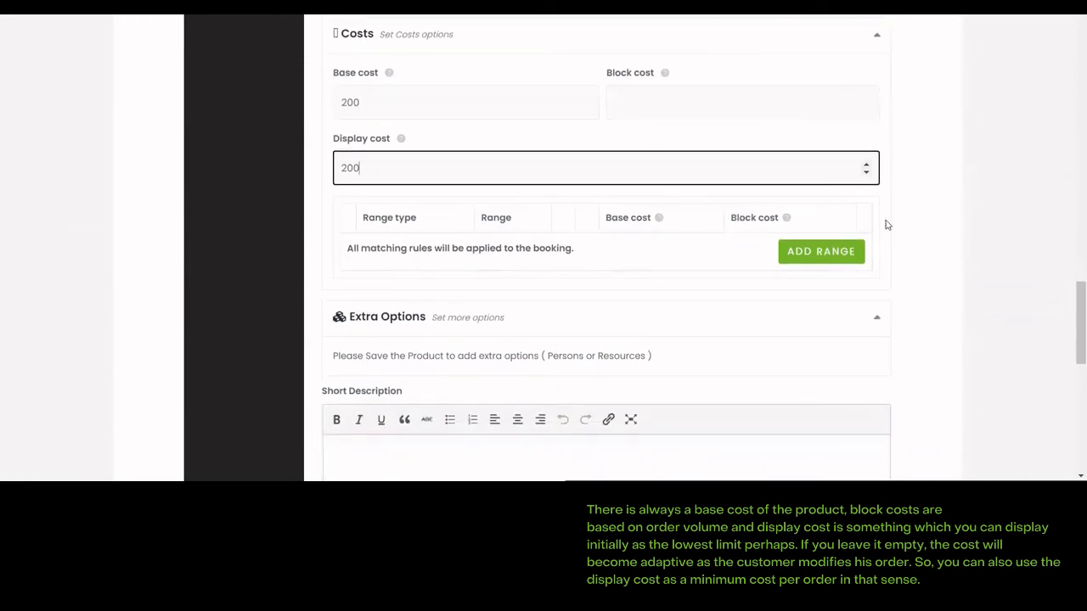
left_click(840, 251)
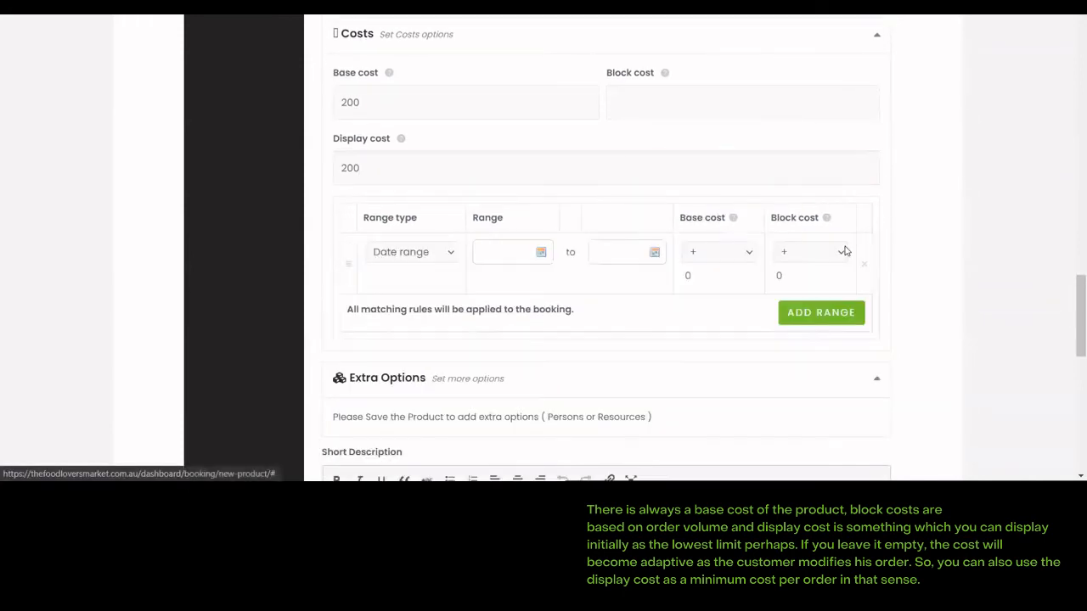
left_click(434, 261)
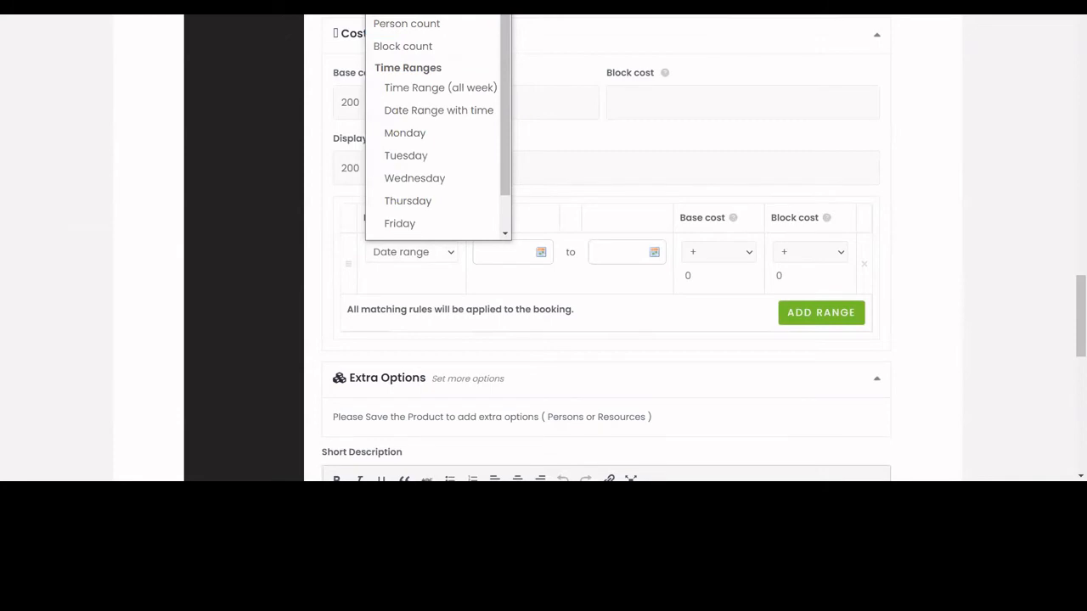
key("Escape")
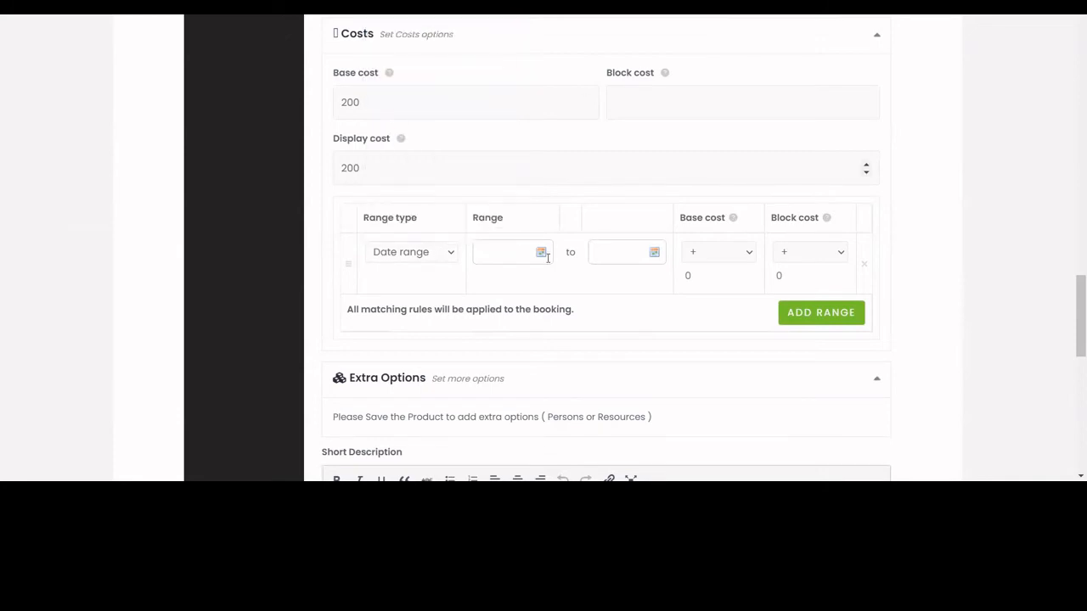
left_click(540, 257)
left_click(509, 384)
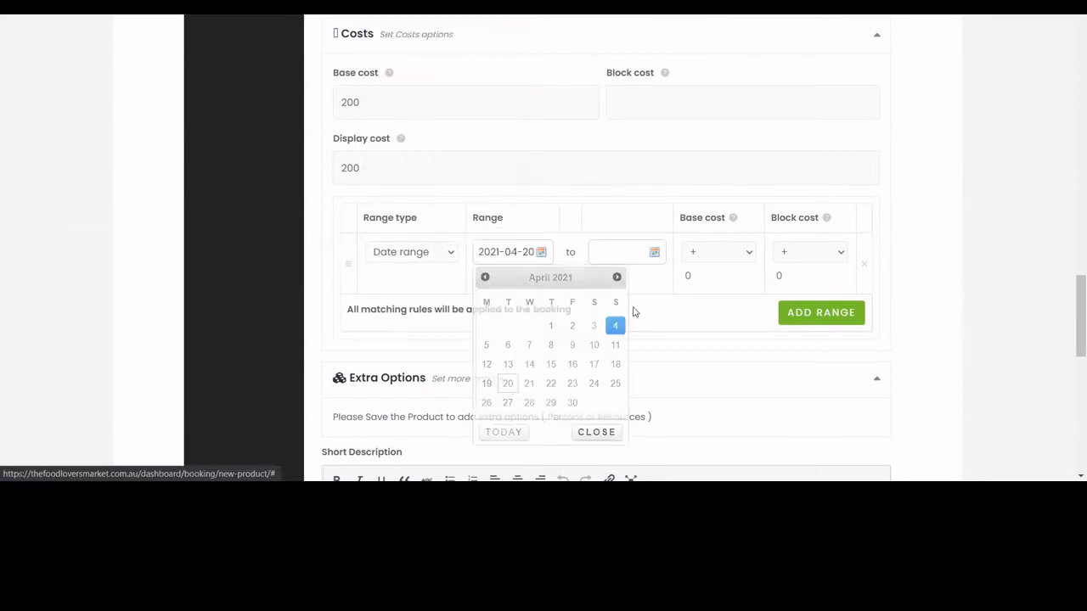
End the cost date range on 2021-06-20.
left_click(654, 256)
left_click(732, 278)
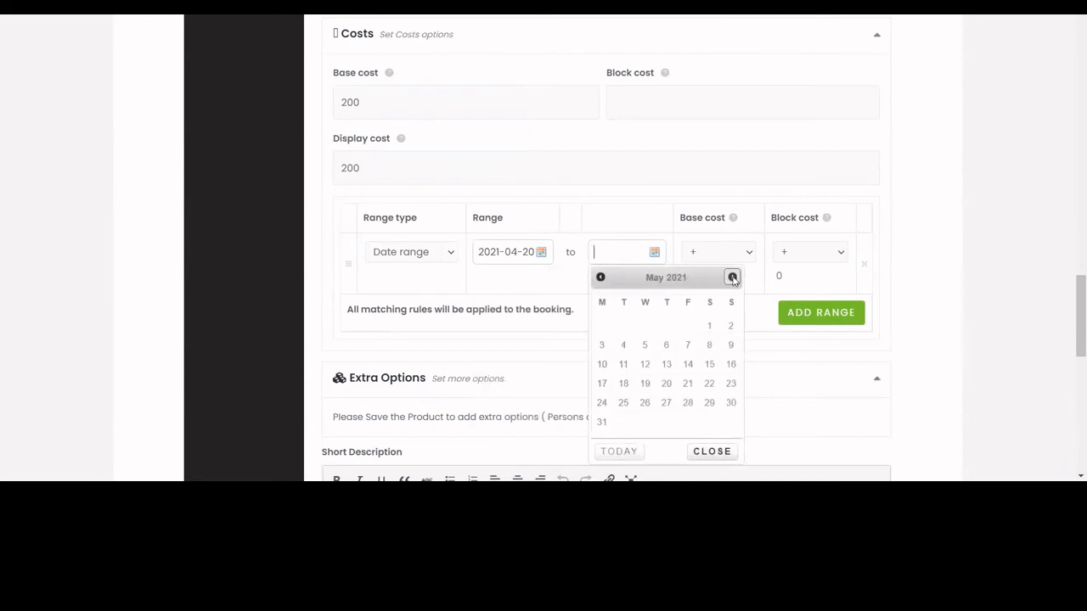
left_click(732, 277)
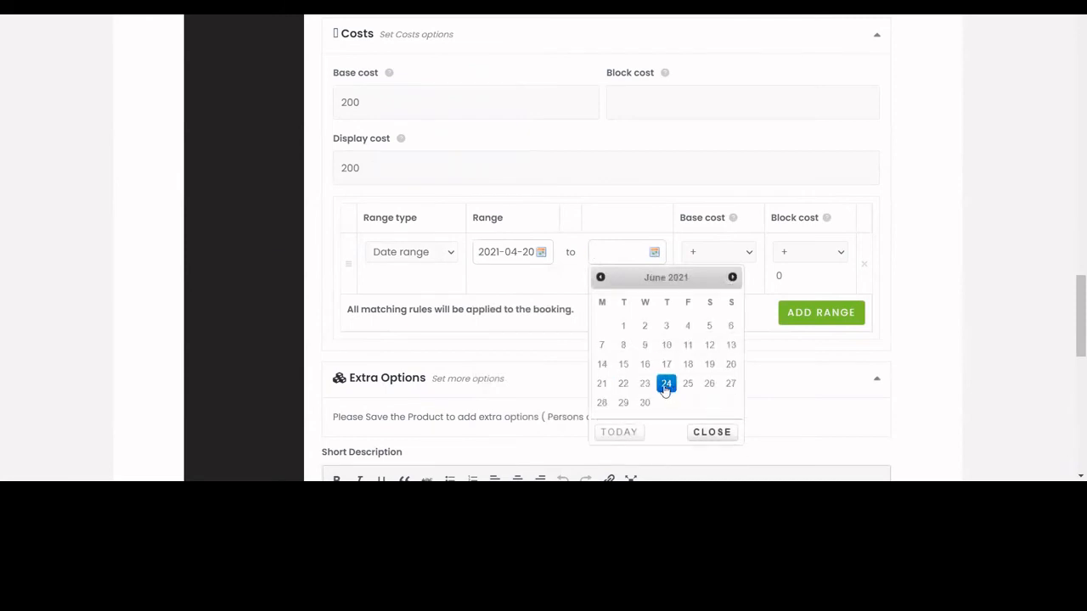
left_click(730, 364)
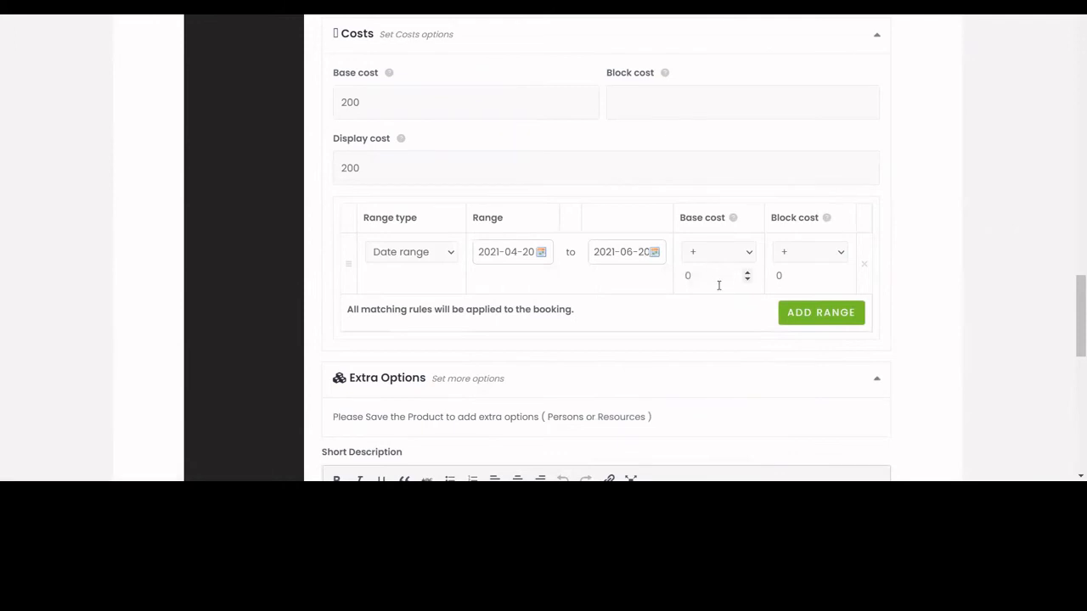
type("200")
double_click(684, 286)
key("BackSpace")
Try a person count cost range from 1 to 2 and return the range type to Date range.
left_click(413, 257)
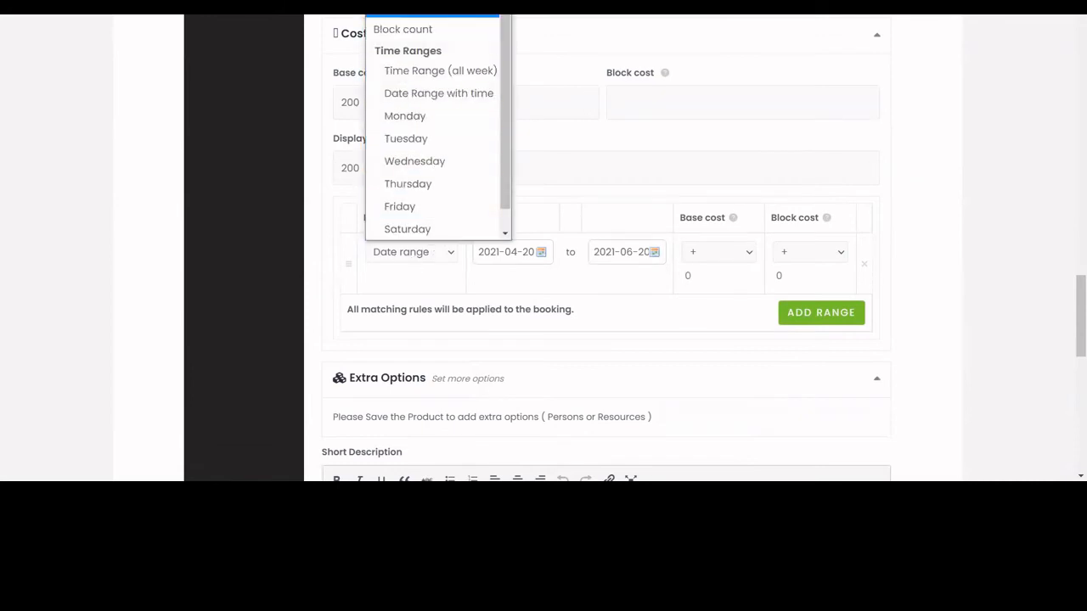
left_click(408, 17)
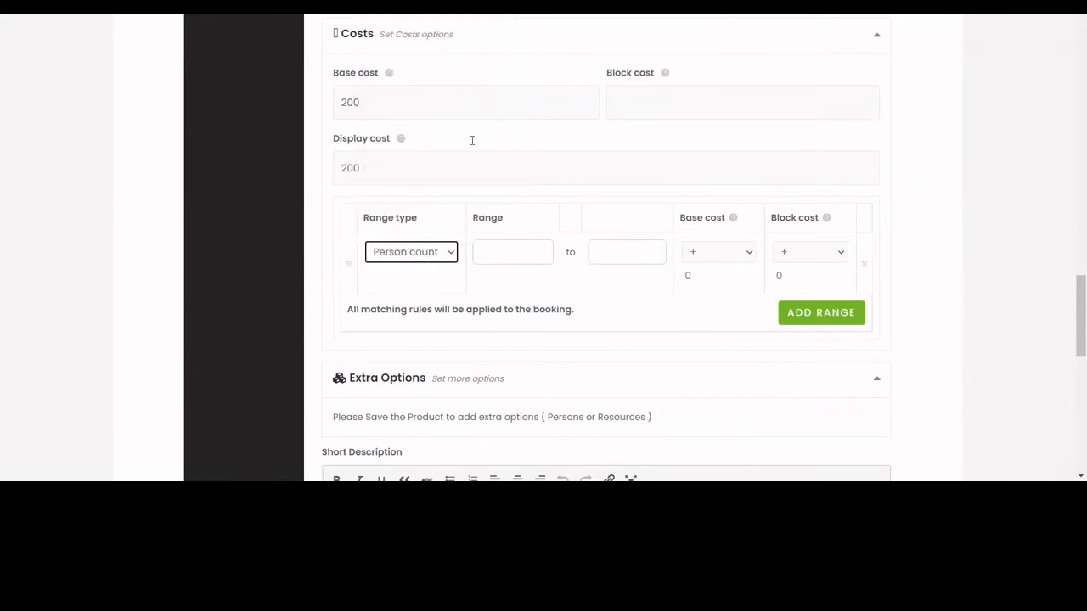
left_click(502, 257)
left_click(543, 249)
left_click(608, 253)
type("2")
left_click(424, 252)
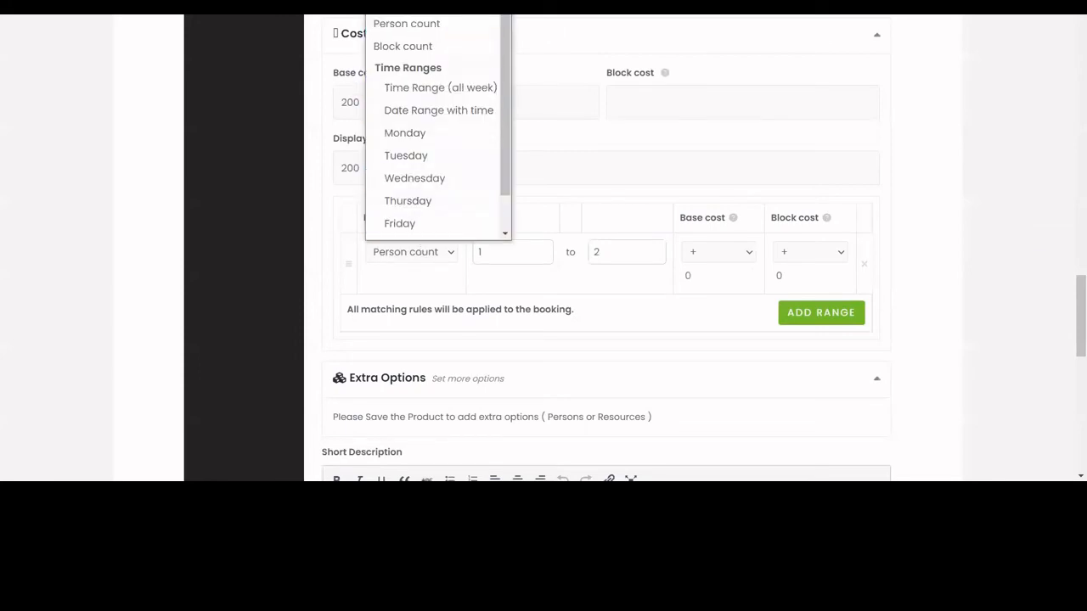
left_click(401, 2)
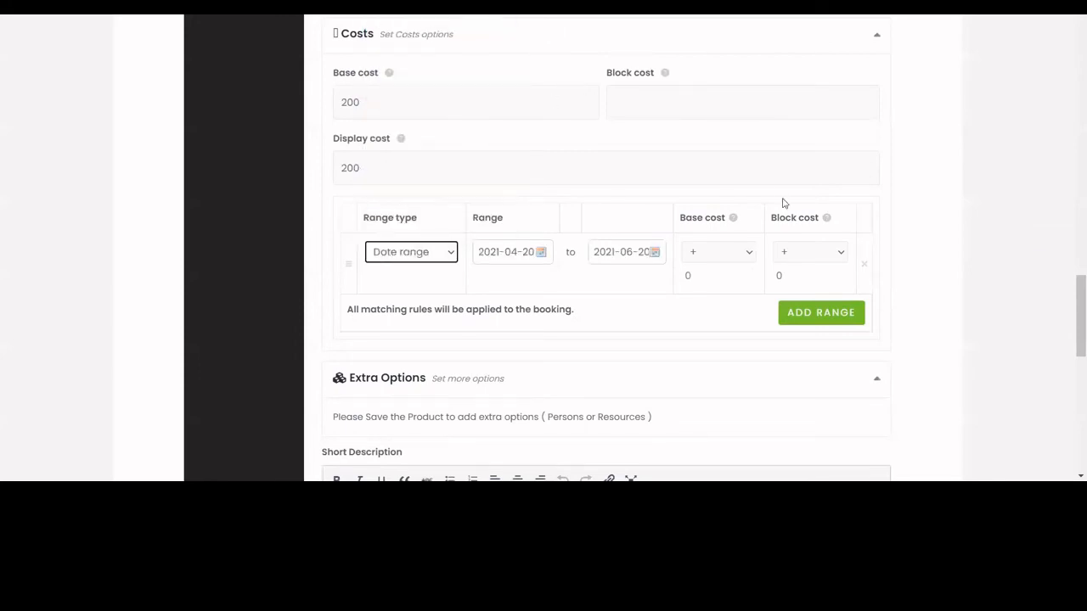
Set the base cost of the cost date range to 200.
left_click(709, 279)
type("1")
type("200")
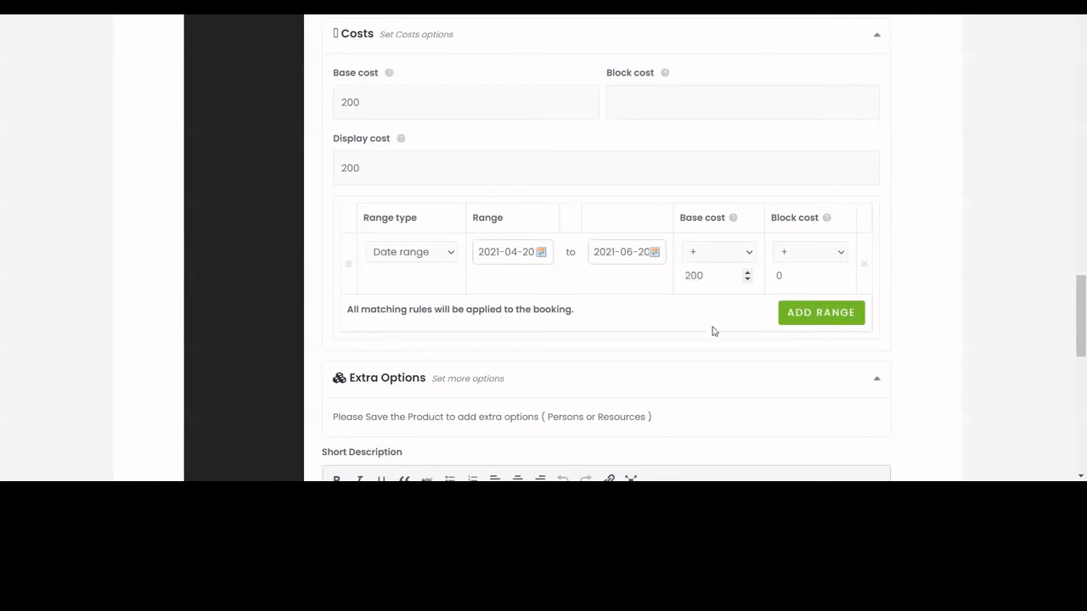
Enter the short description "4 tier wedding cake decorated with flowers. Please choose your flower option." and a description covering ingredients and dietary requirements.
scroll(736, 298, "down", 1)
scroll(736, 297, "down", 3)
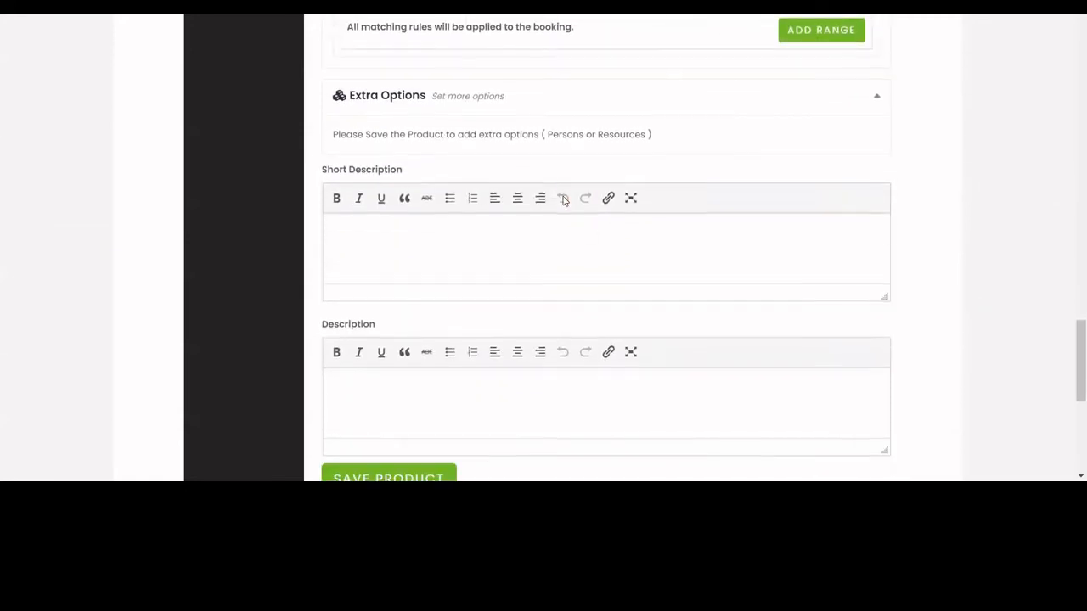
left_click(433, 251)
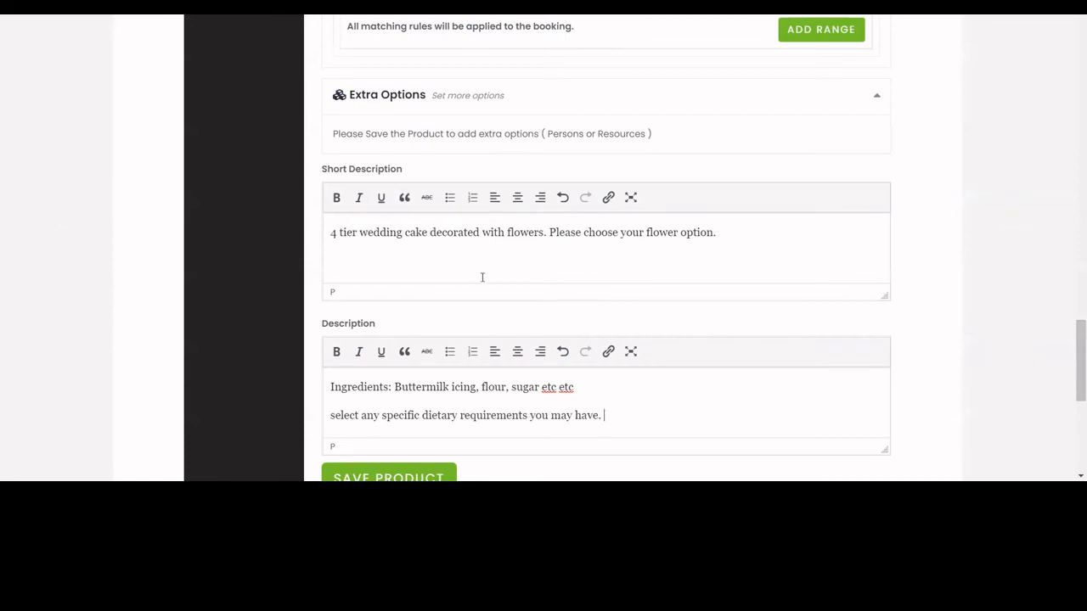
Save the wedding cake booking product.
scroll(486, 410, "down", 2)
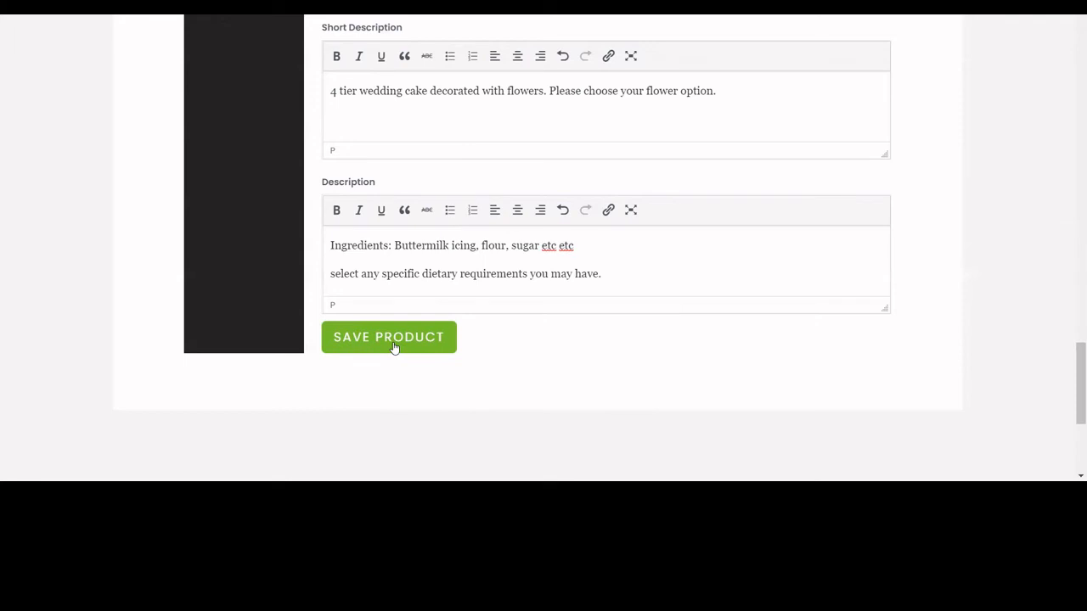
left_click(435, 337)
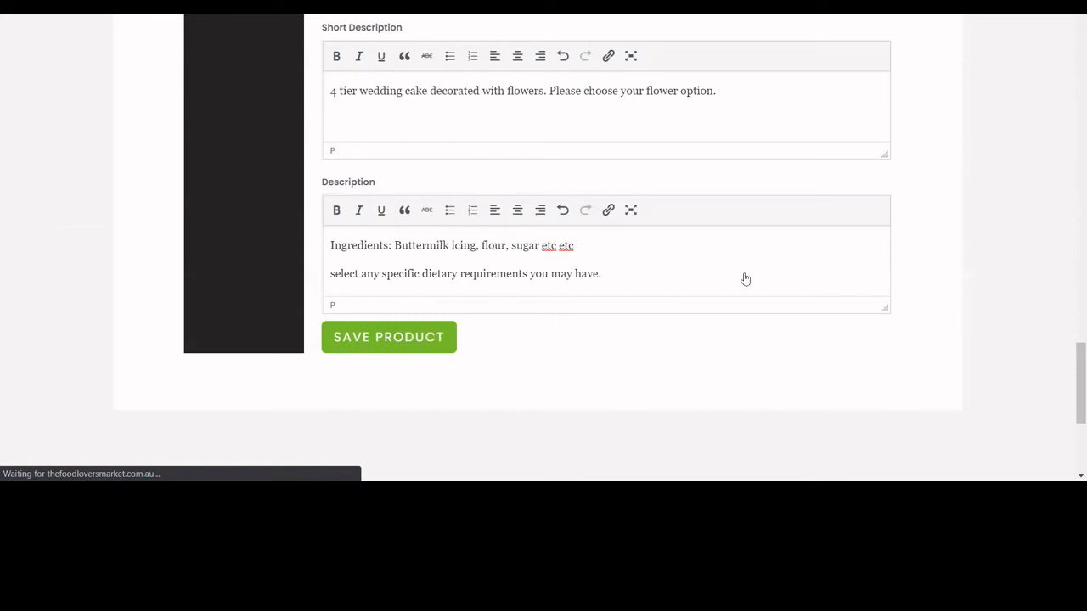
Set the saved product's tax class to "+GST (mandatory) & payment processing fee".
scroll(654, 239, "down", 4)
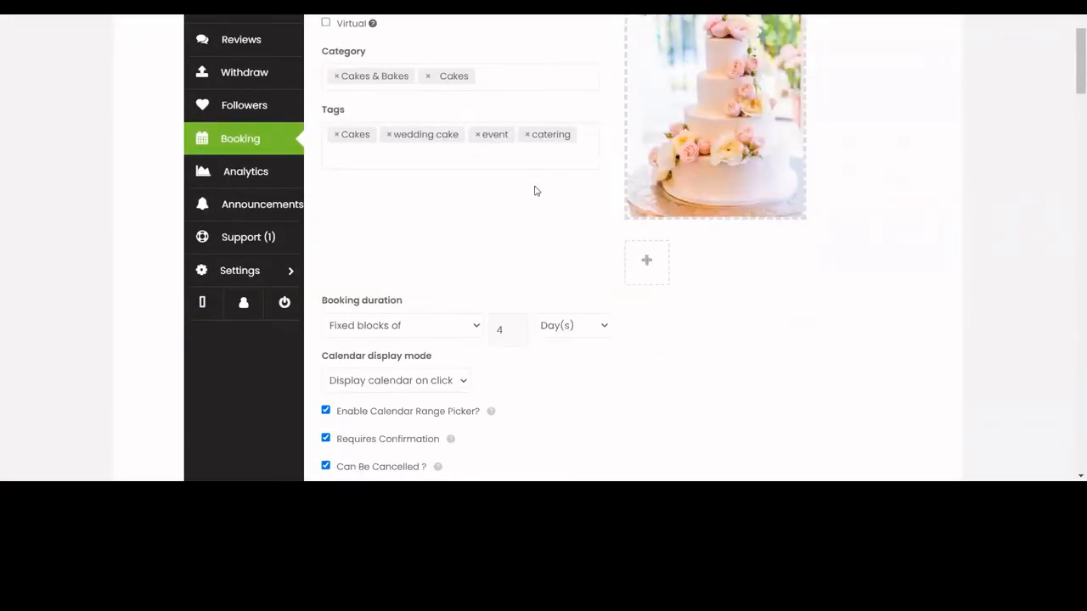
scroll(526, 294, "down", 2)
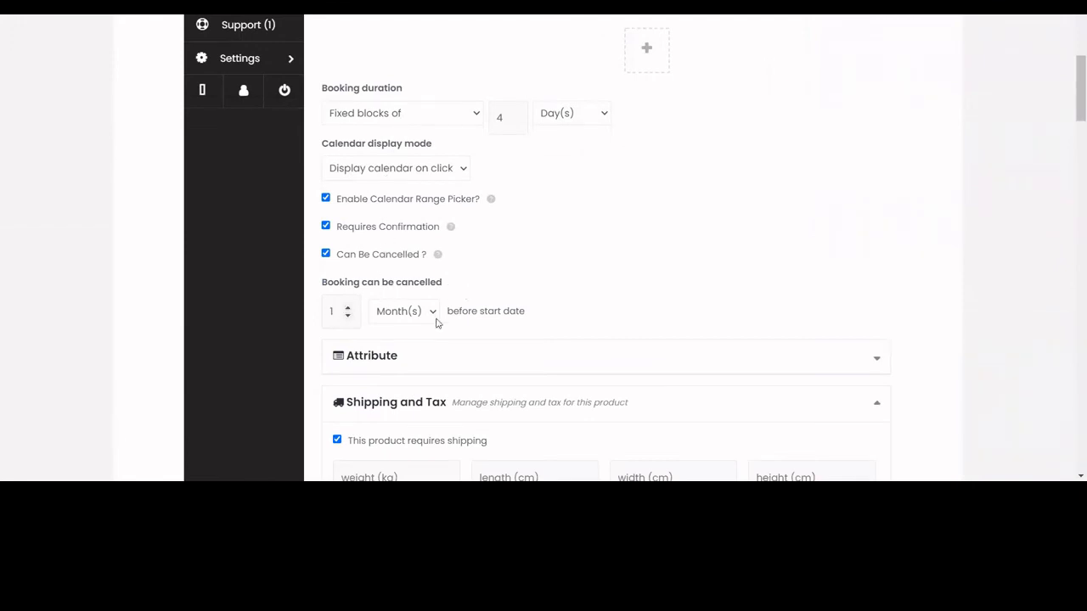
scroll(662, 291, "down", 2)
scroll(663, 288, "down", 2)
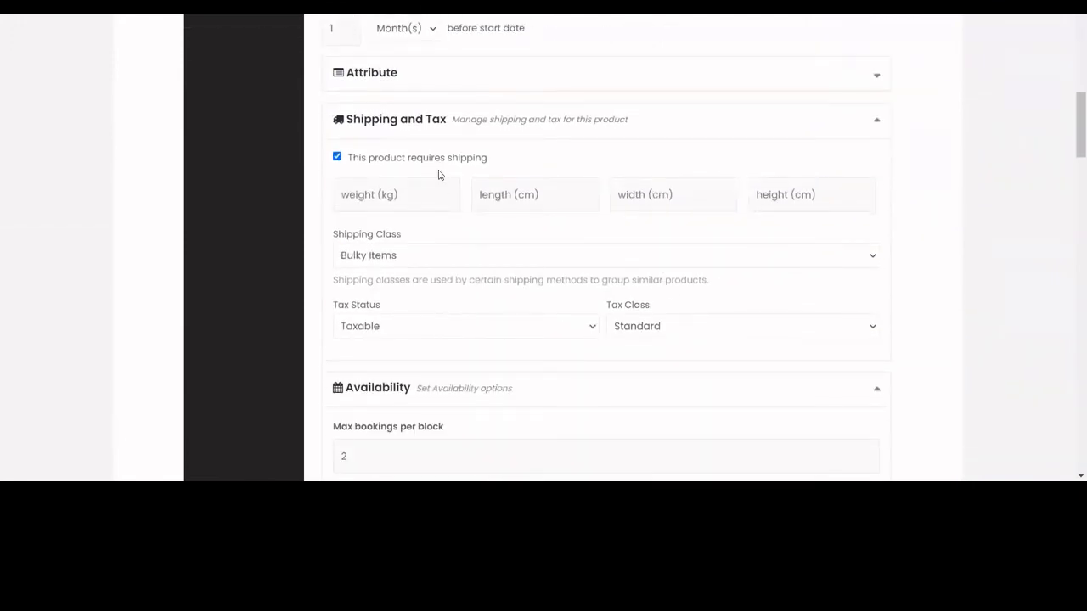
left_click(707, 323)
left_click(711, 374)
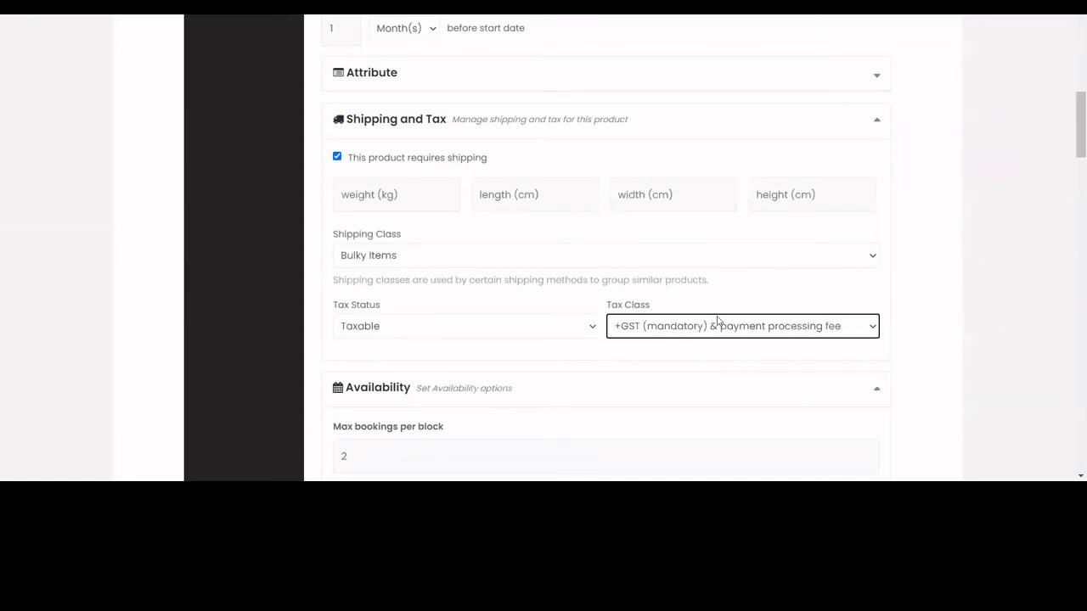
Try the Has persons extra option to view its person settings and disable it again.
scroll(623, 368, "down", 3)
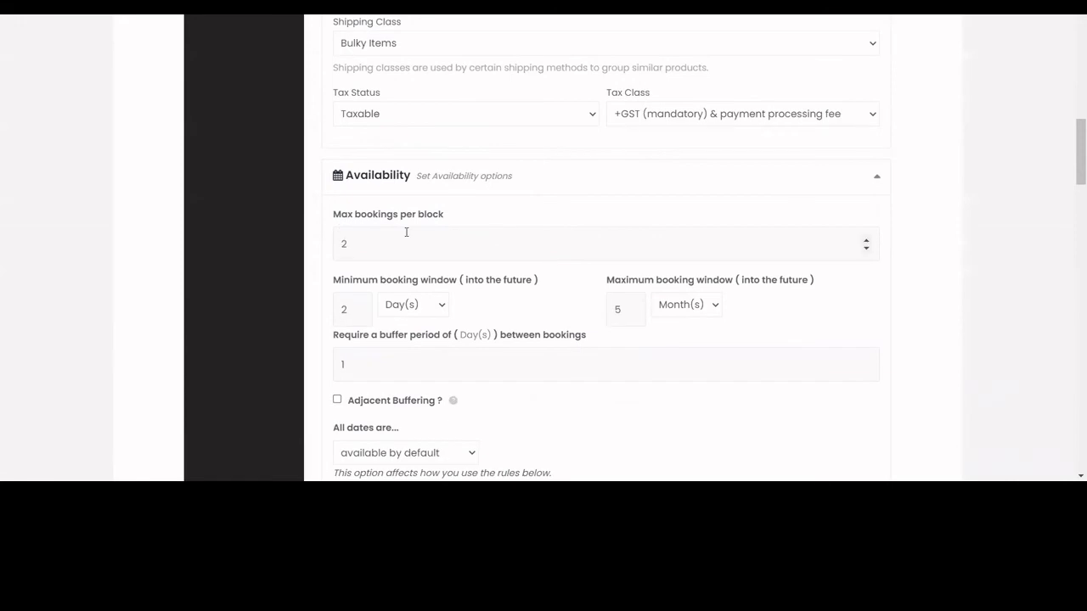
scroll(461, 201, "down", 4)
scroll(461, 201, "down", 1)
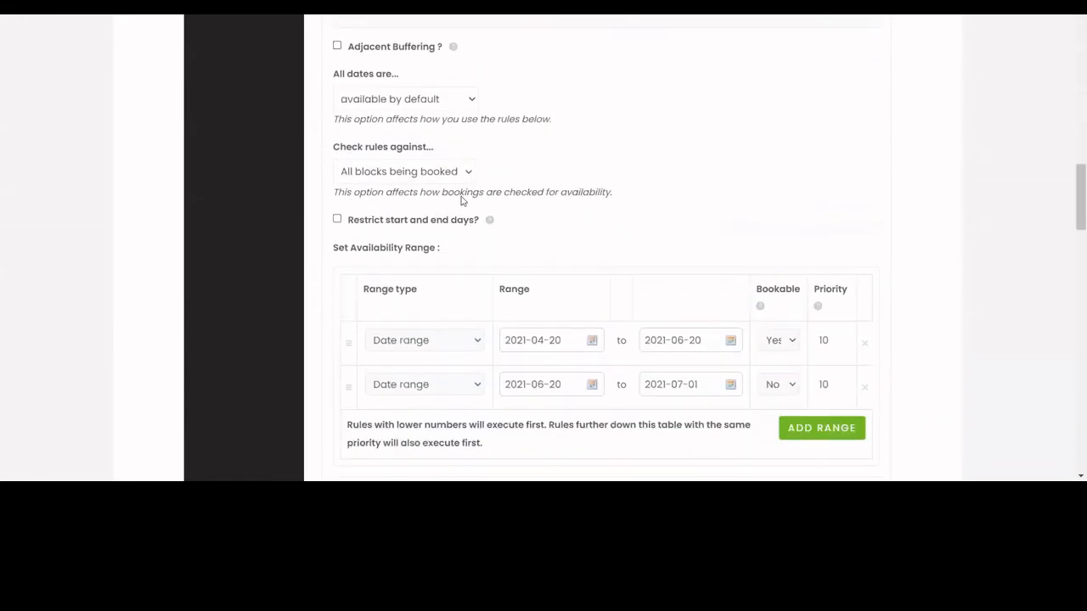
scroll(460, 198, "down", 4)
scroll(462, 196, "down", 5)
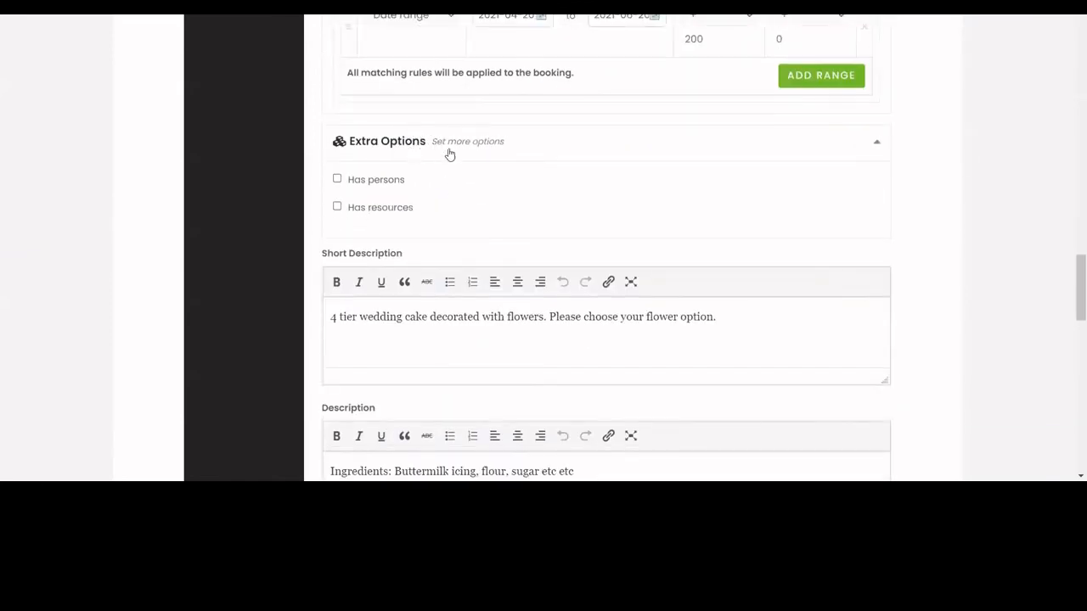
left_click(380, 186)
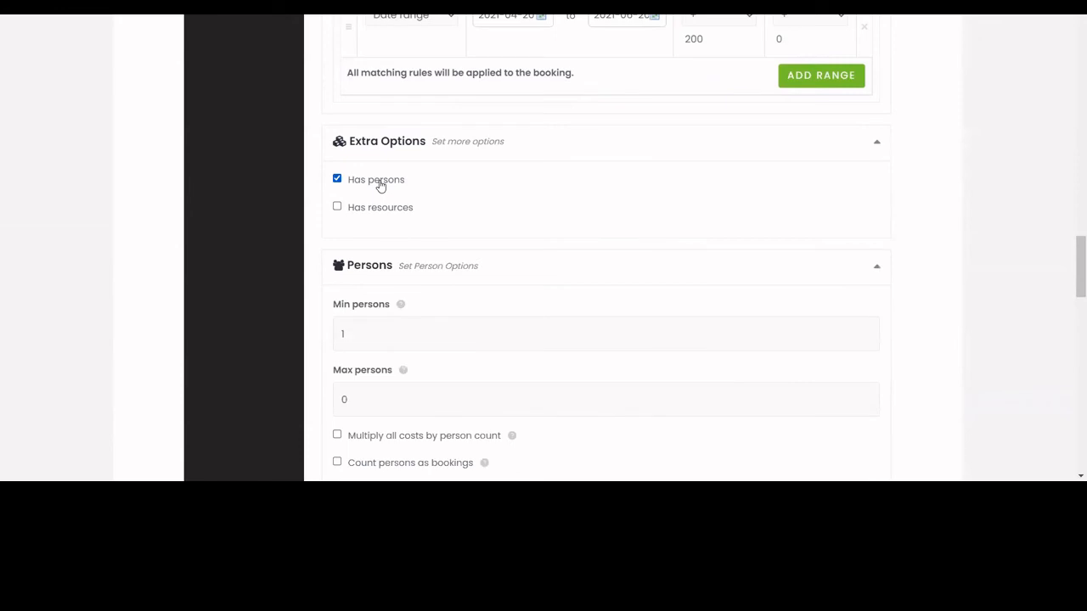
scroll(379, 185, "down", 2)
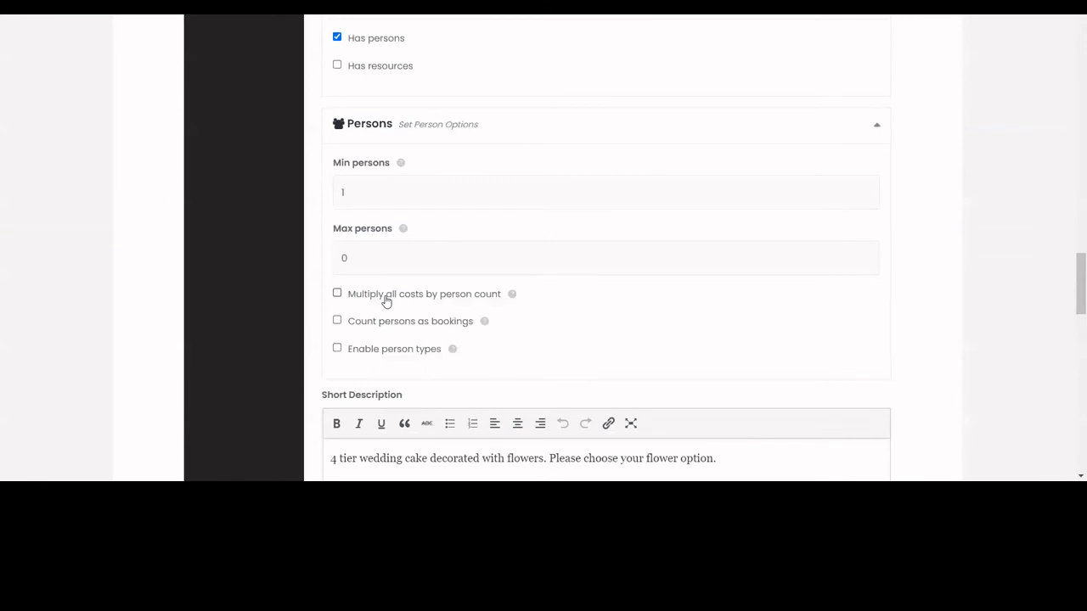
left_click(355, 39)
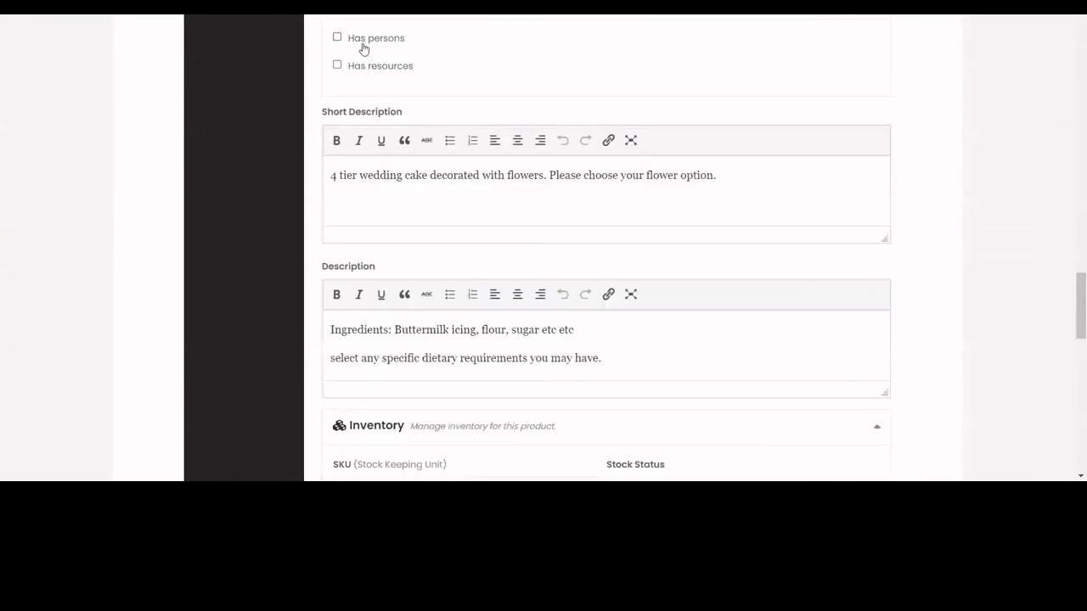
Enable the Has resources extra option for the booking product.
left_click(378, 73)
scroll(768, 119, "down", 1)
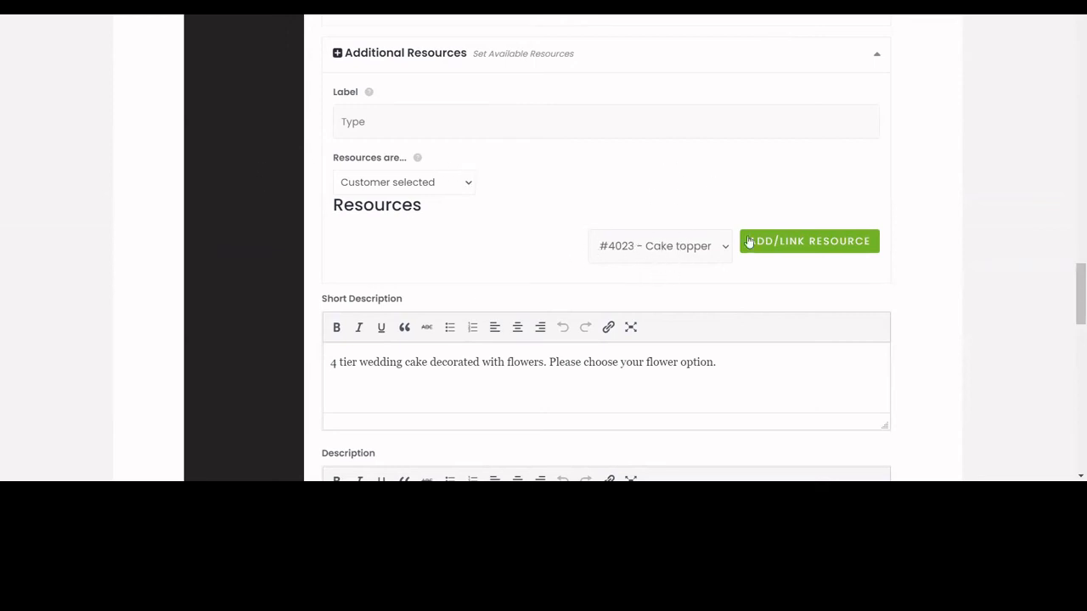
scroll(475, 214, "down", 1)
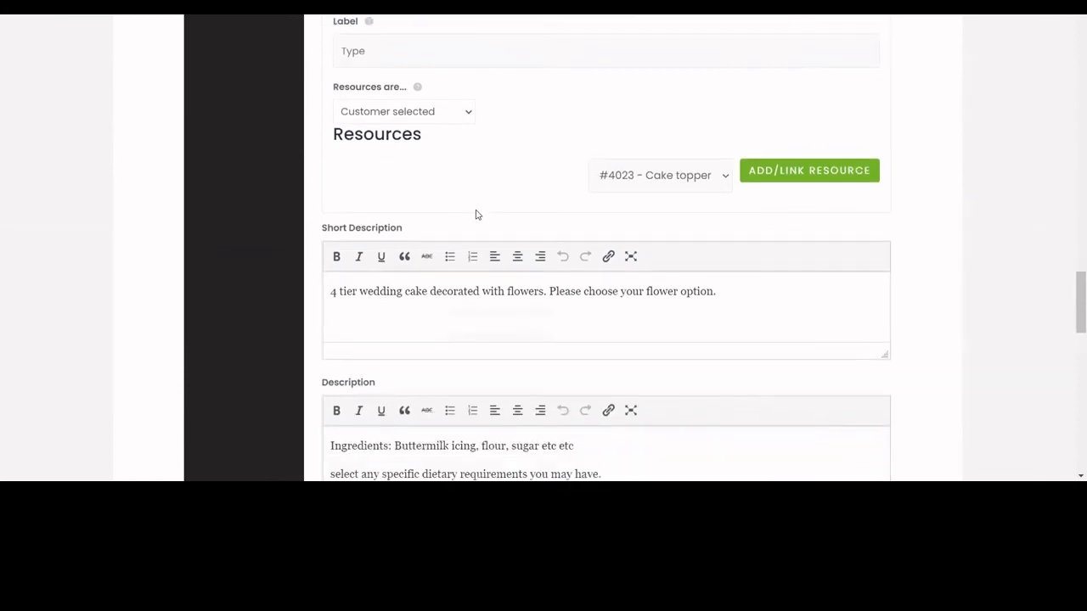
scroll(493, 209, "up", 1)
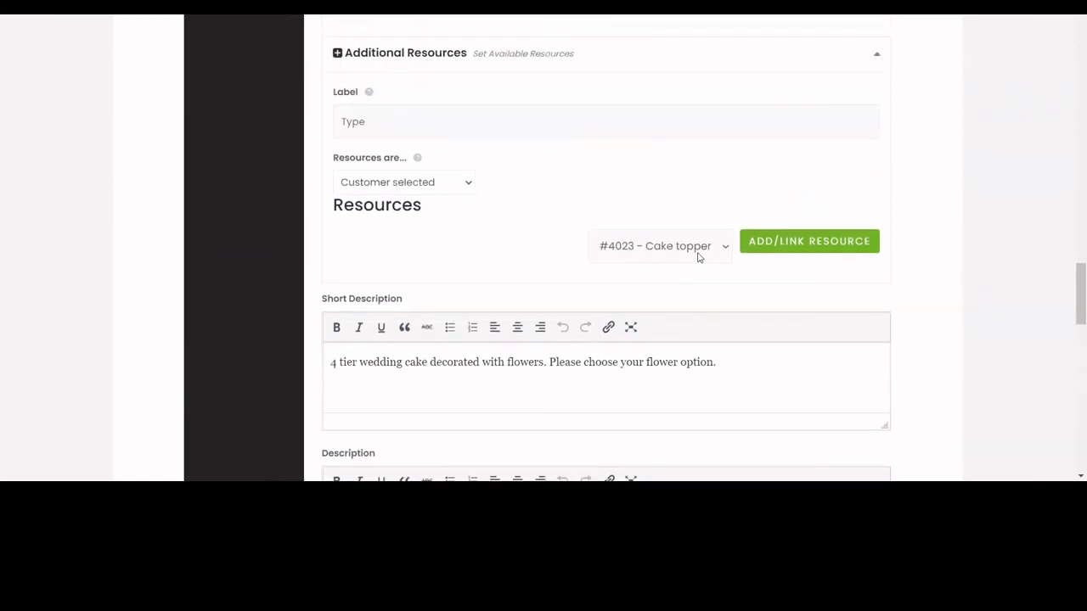
Link the Cake topper as an additional resource with a base cost of 10.
left_click(798, 246)
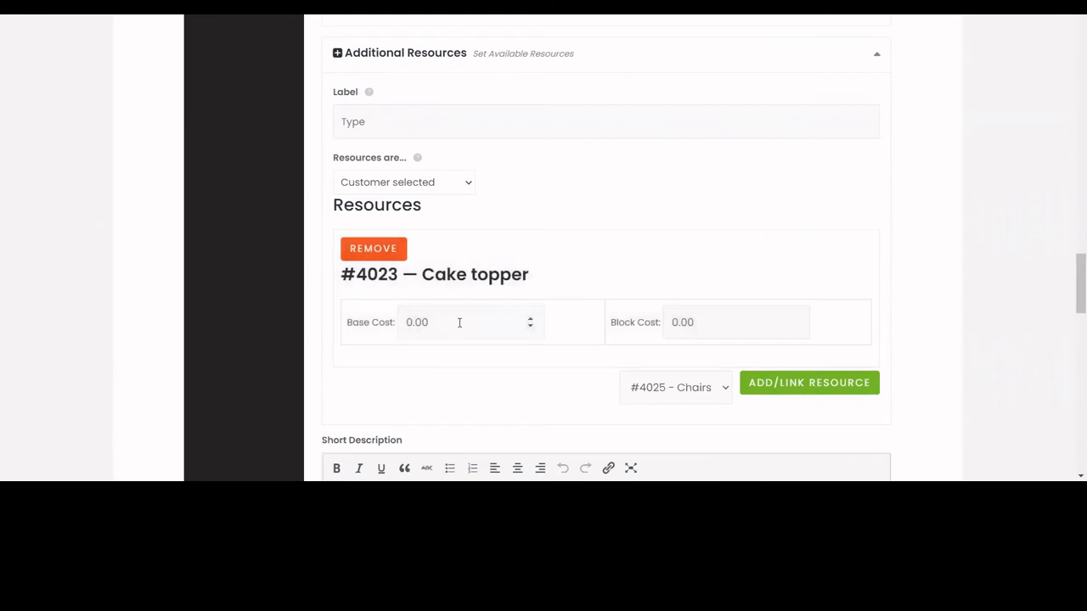
left_click(459, 323)
type("10")
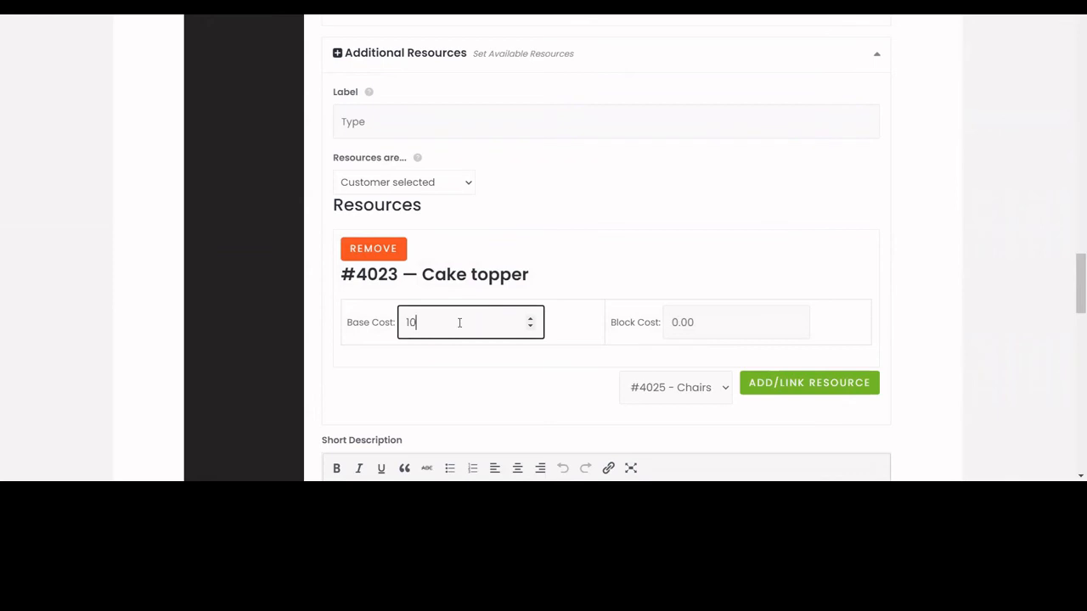
Enable product stock management in the inventory settings and set the stock quantity to 10.
scroll(459, 322, "down", 5)
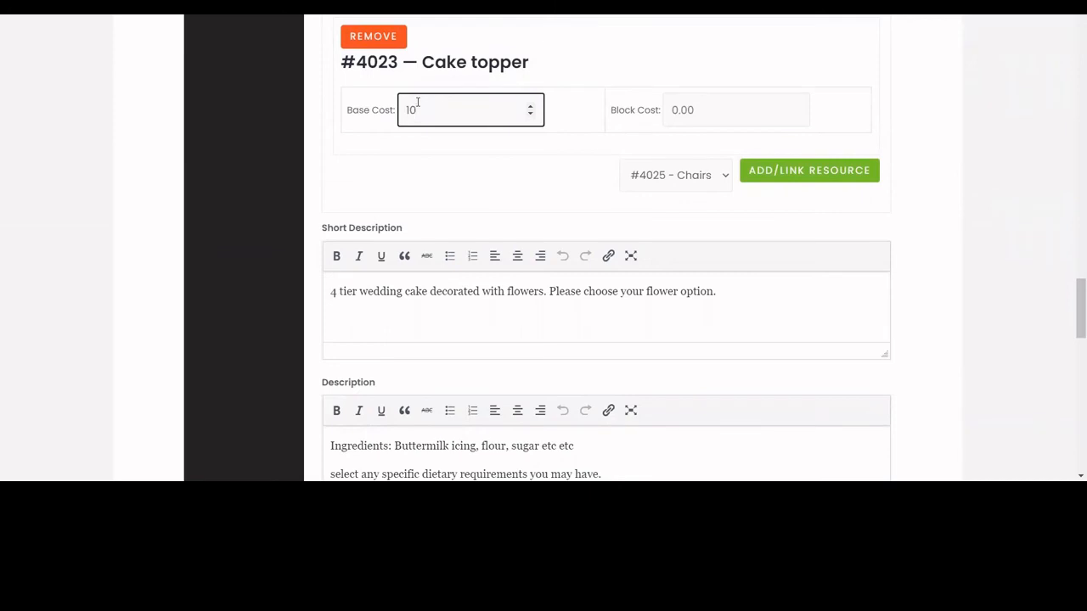
left_click(463, 196)
scroll(545, 115, "down", 10)
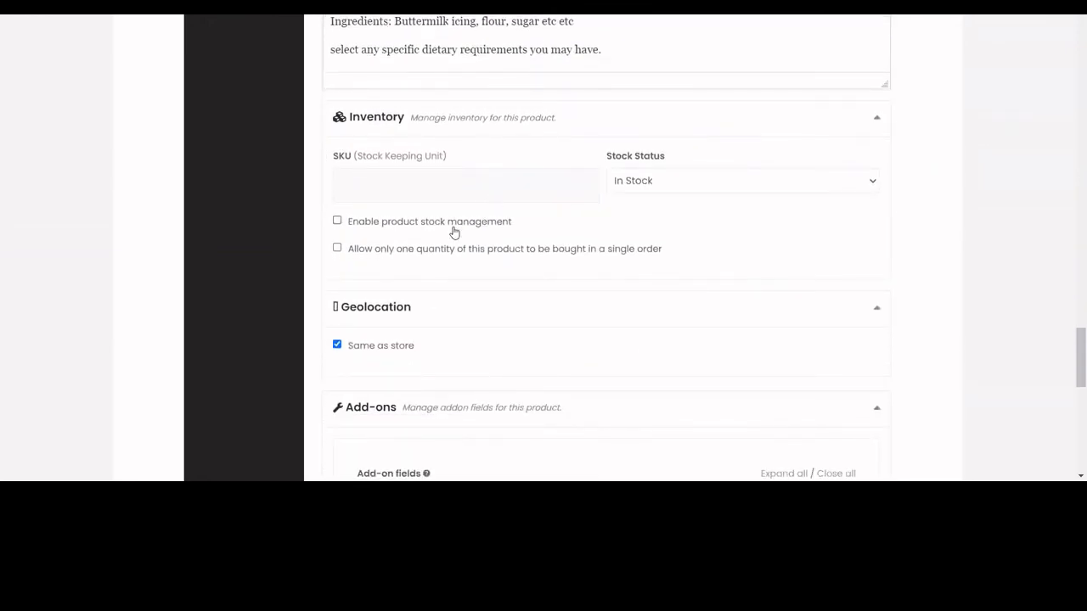
left_click(453, 227)
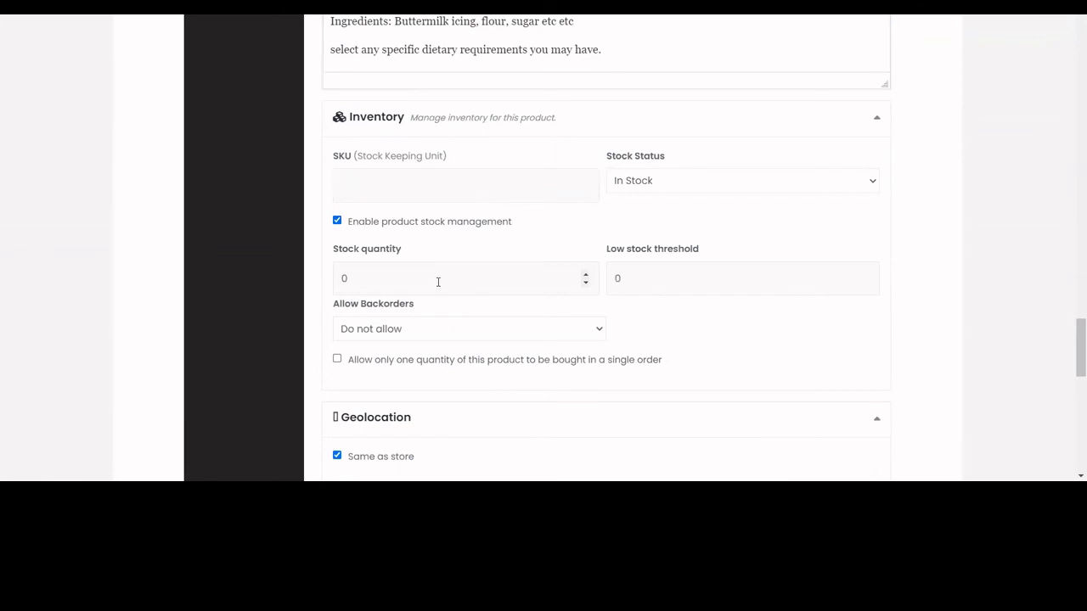
double_click(340, 273)
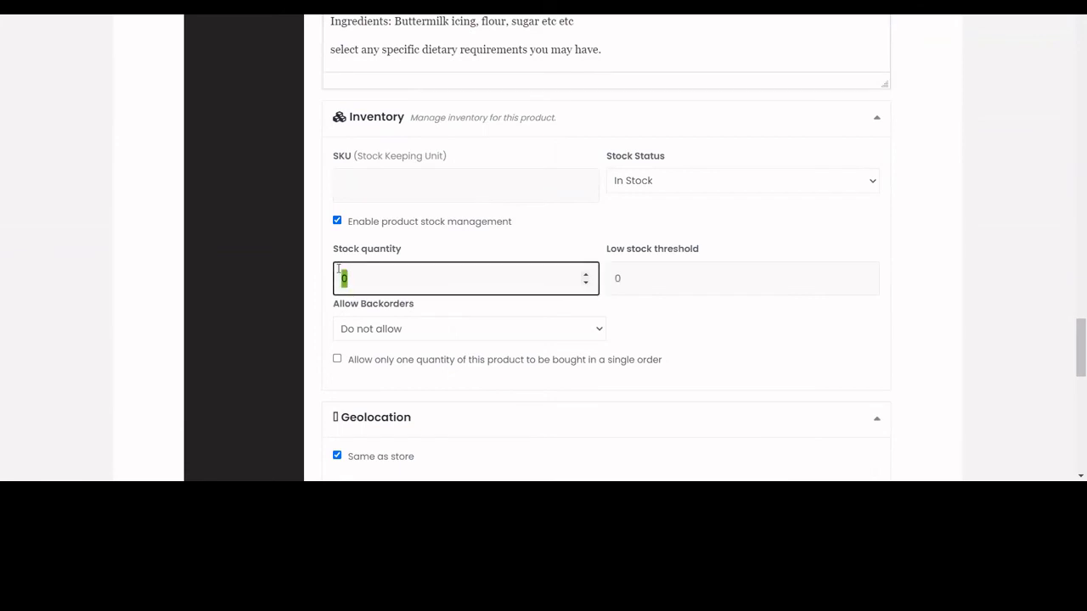
type("10")
left_click(548, 232)
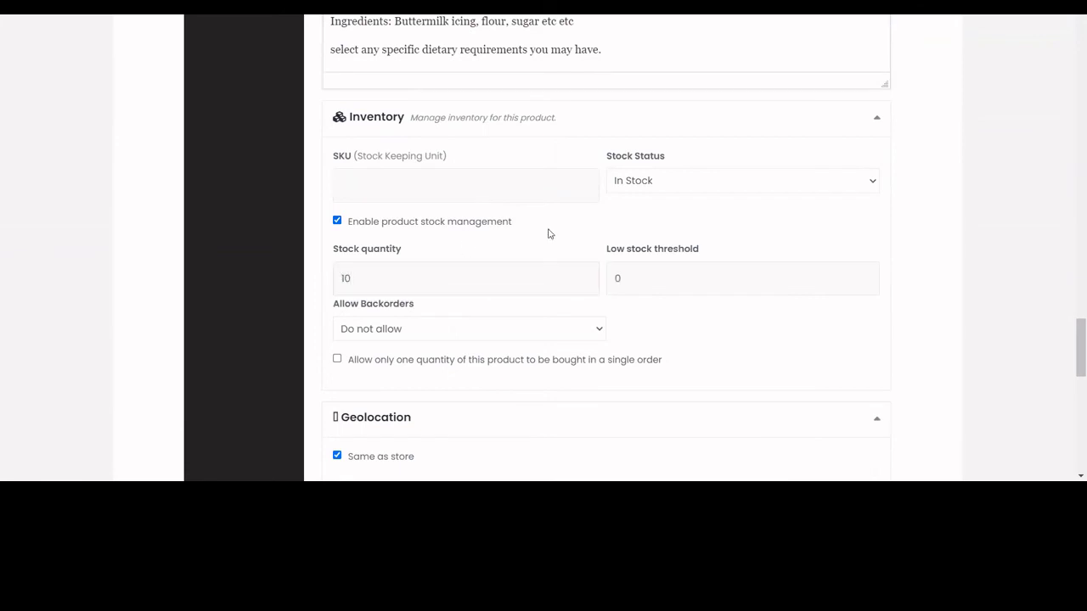
Add a product add-on field of type Checkboxes titled "Type of flowers".
scroll(548, 233, "down", 2)
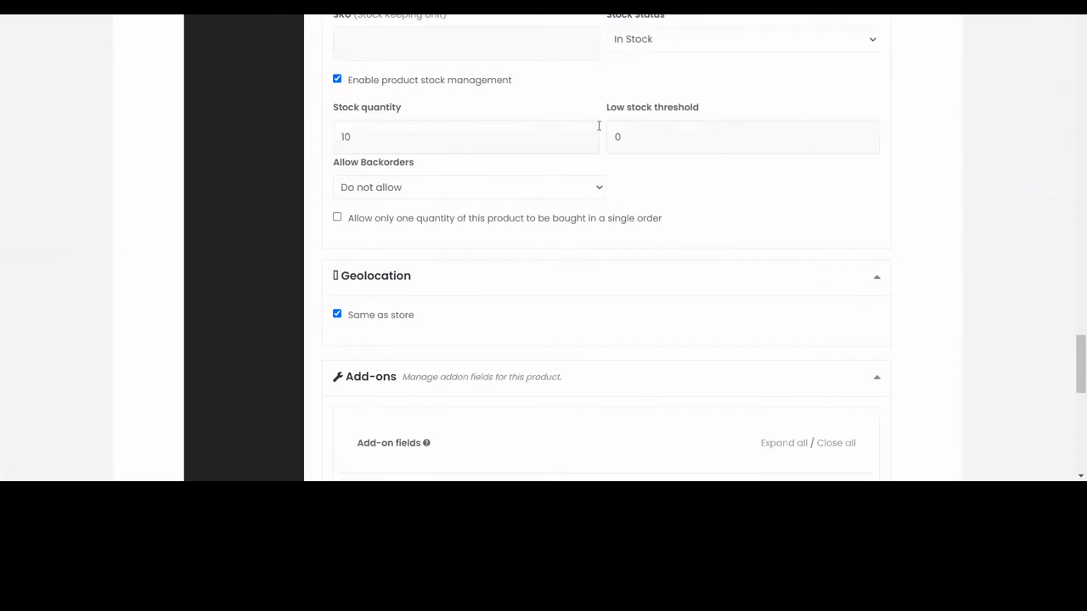
scroll(615, 236, "down", 3)
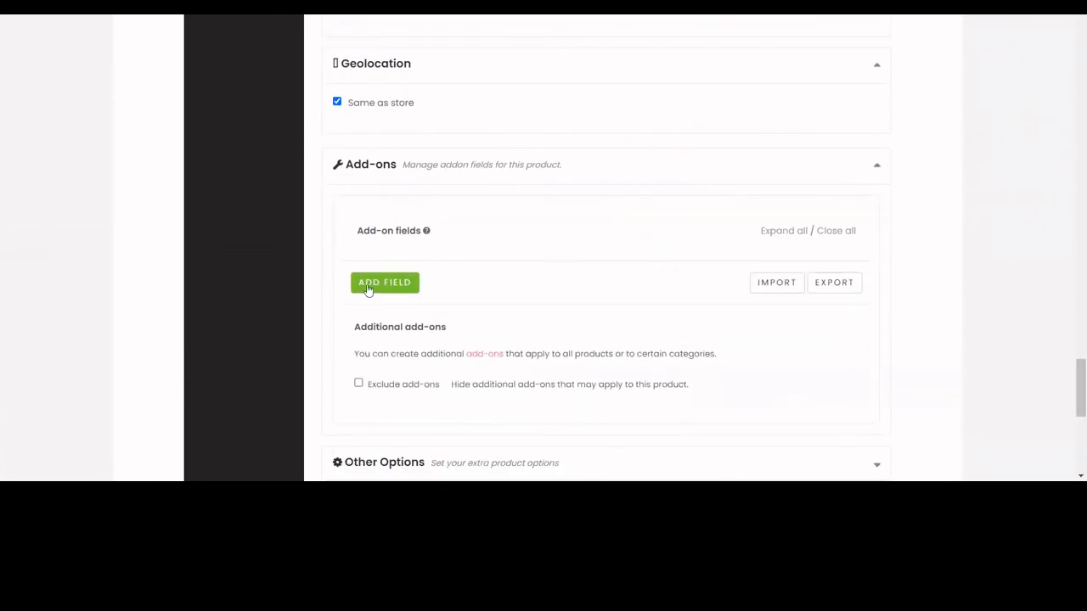
left_click(370, 288)
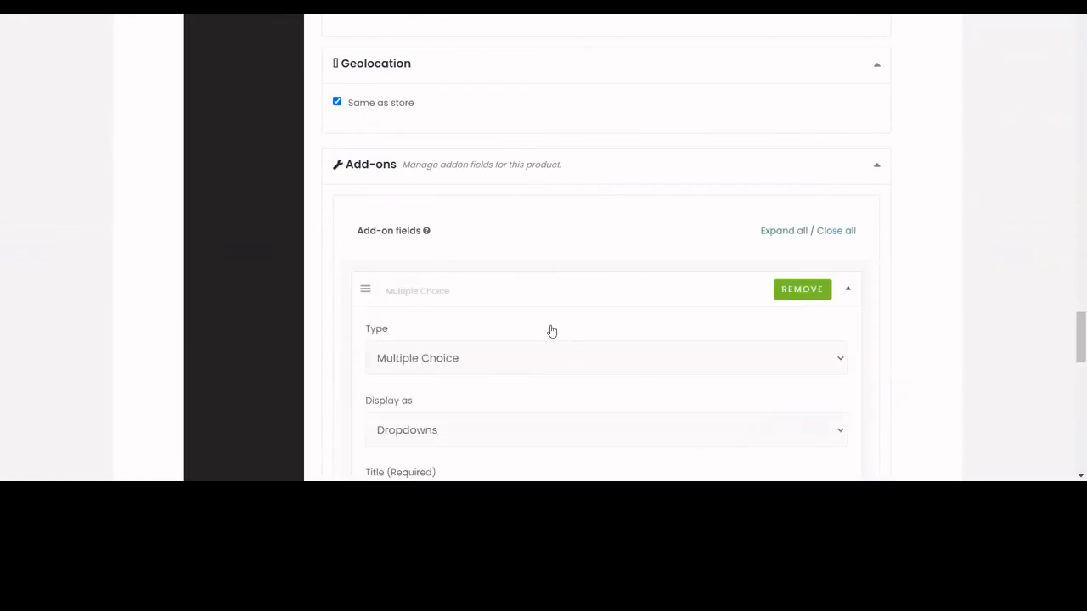
scroll(529, 242, "down", 2)
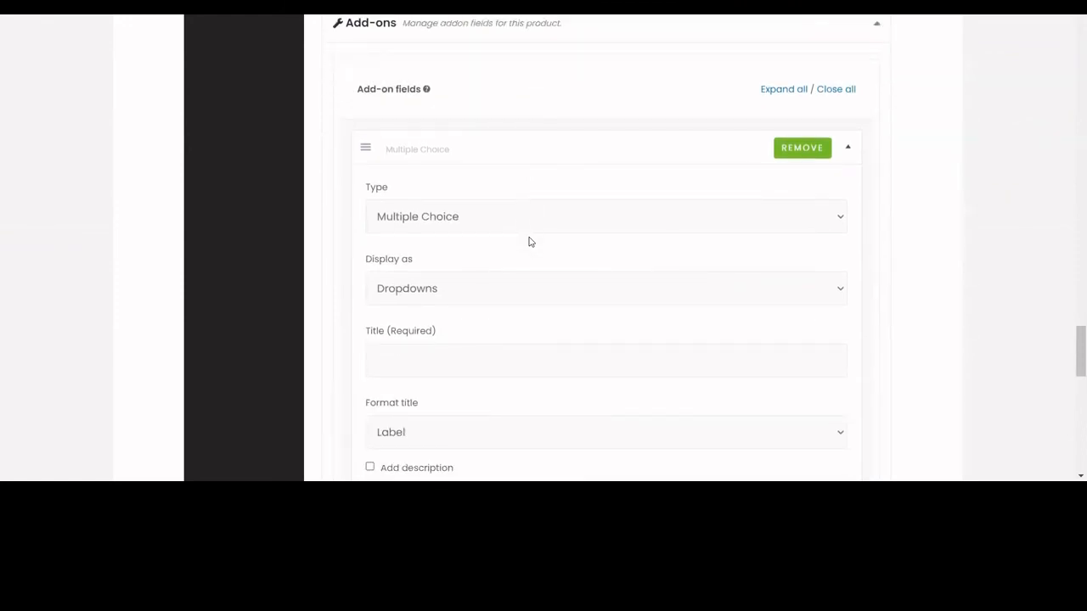
left_click(520, 224)
left_click(486, 265)
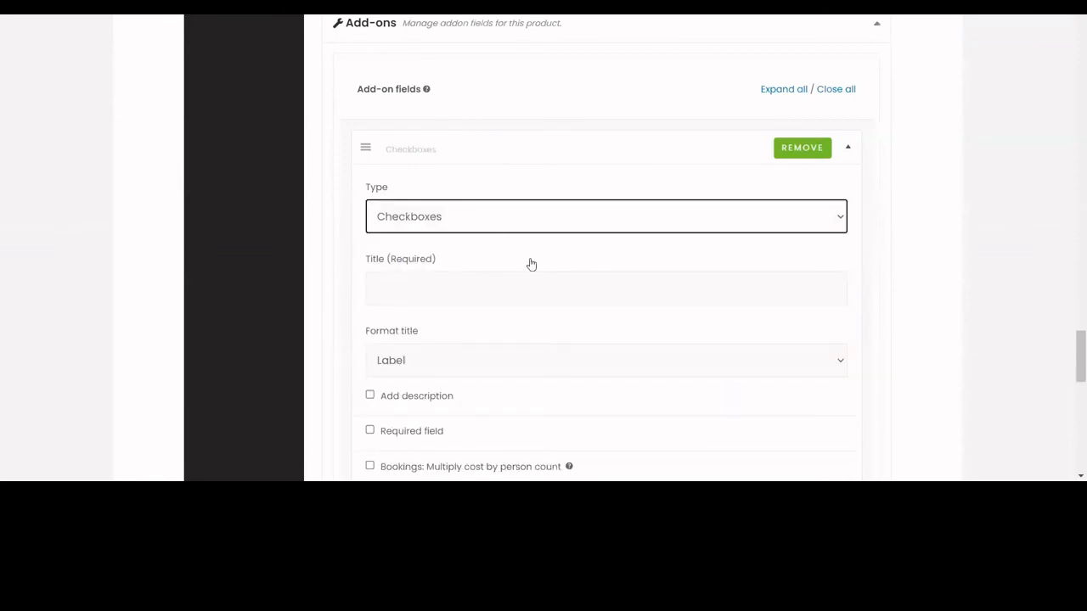
left_click(456, 287)
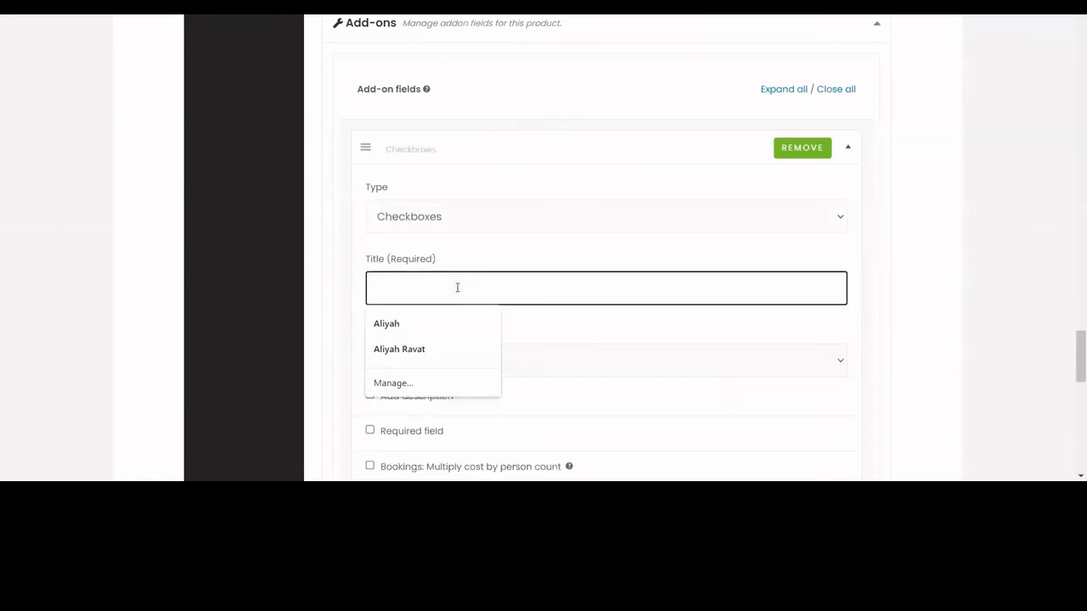
type("Type of f")
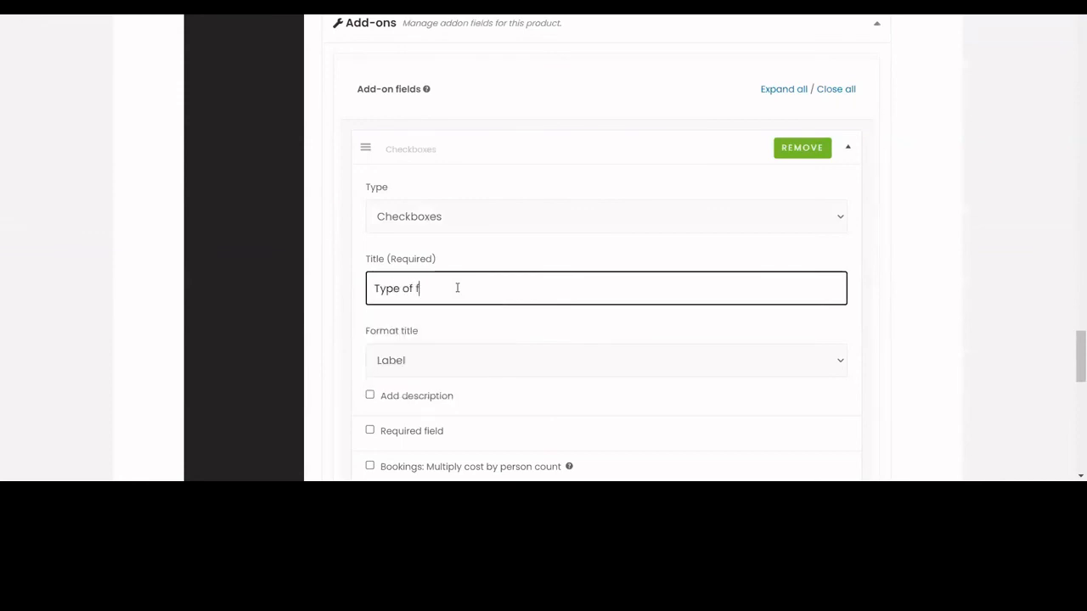
type("lowers")
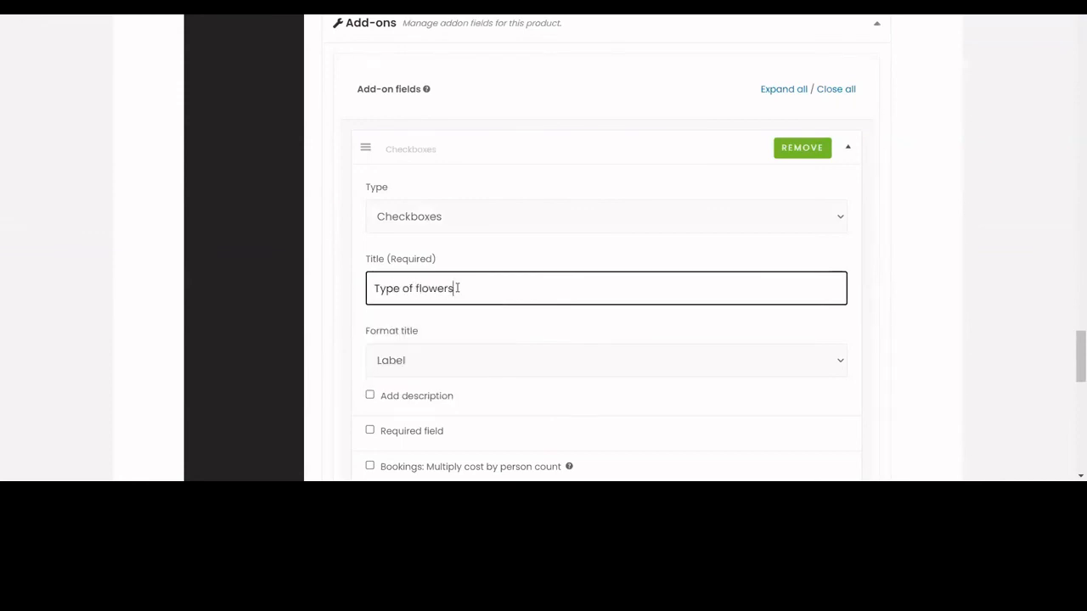
Enter "Lilly" as the first option of the flowers field with a flat fee of 50.
scroll(456, 290, "down", 3)
scroll(461, 301, "down", 3)
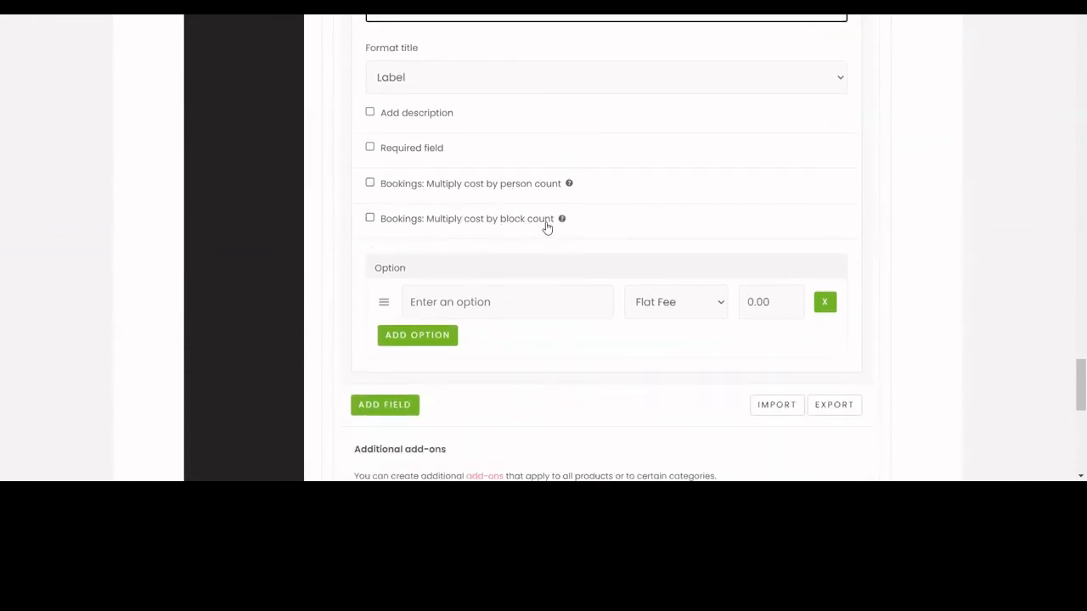
left_click(465, 303)
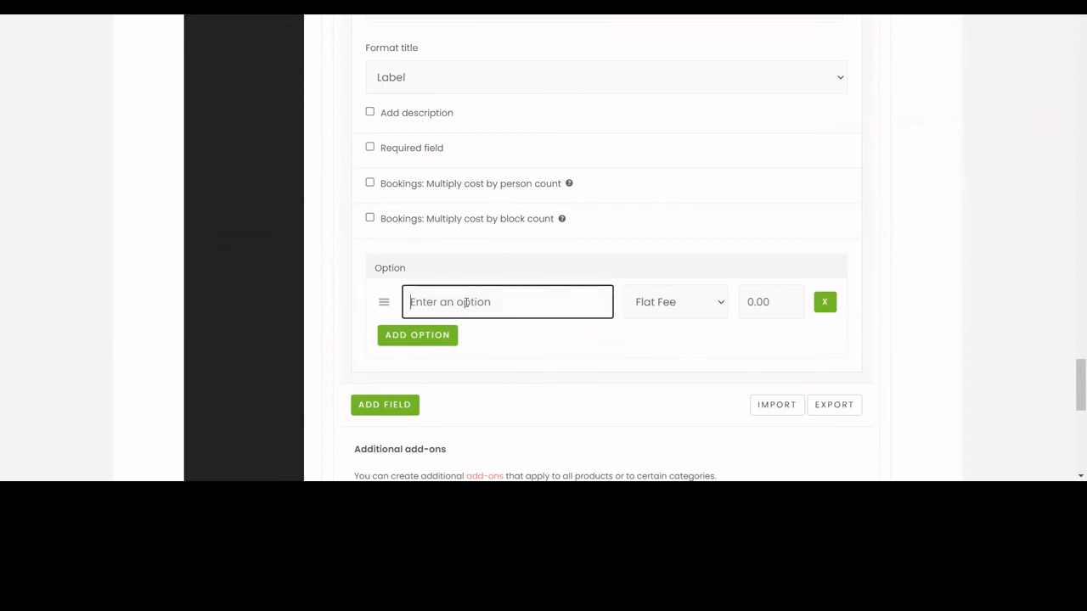
type("Lilly")
left_click(765, 294)
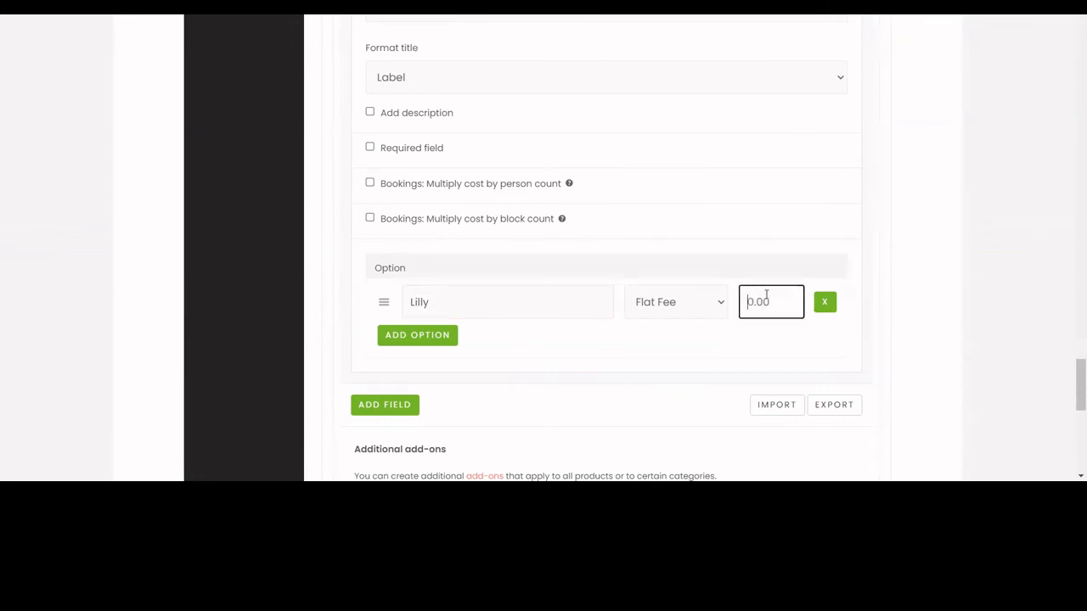
type("50")
Add a "Roses" option to the flowers field with a flat fee of 75.
left_click(438, 337)
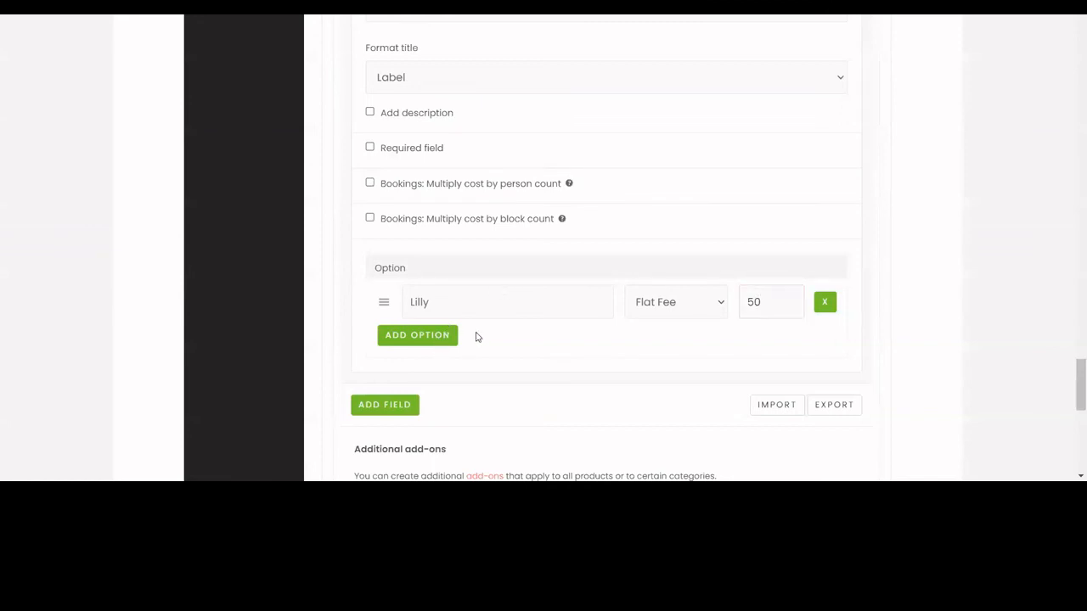
left_click(443, 335)
left_click(460, 337)
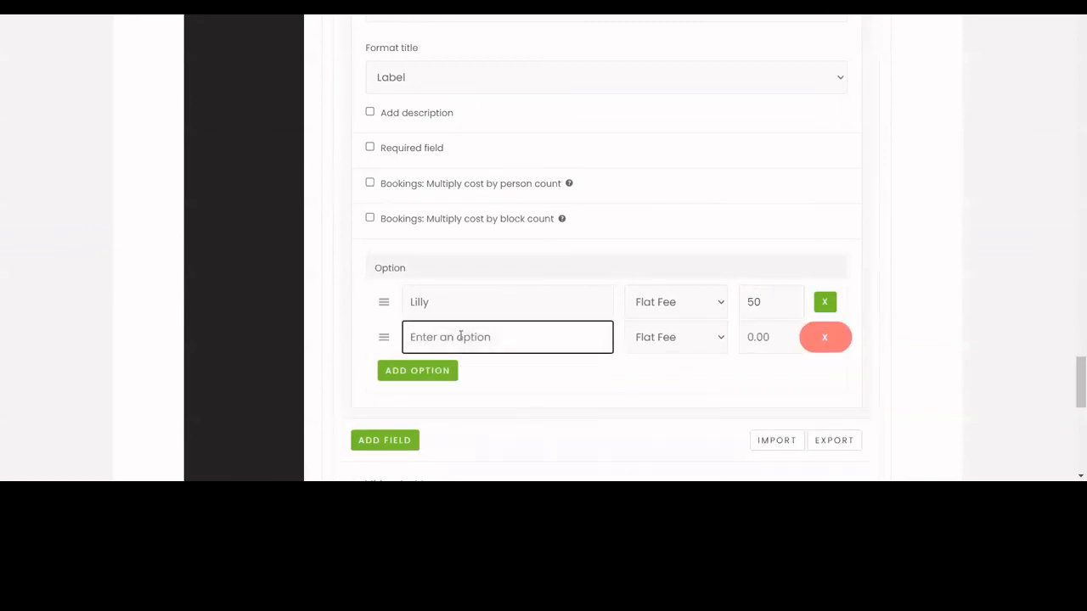
type("Roses")
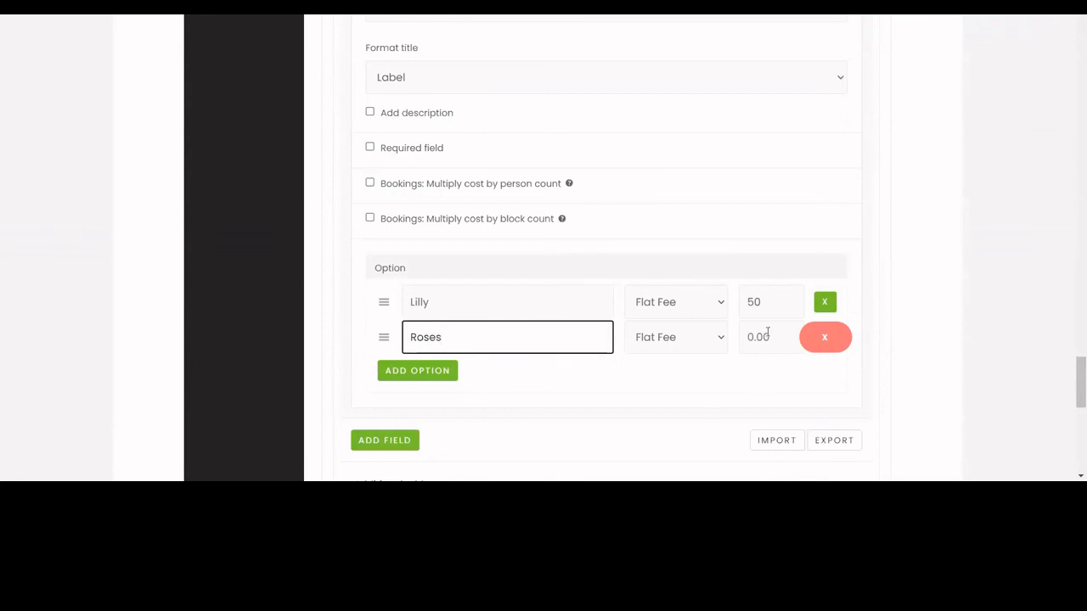
left_click(767, 333)
type("75")
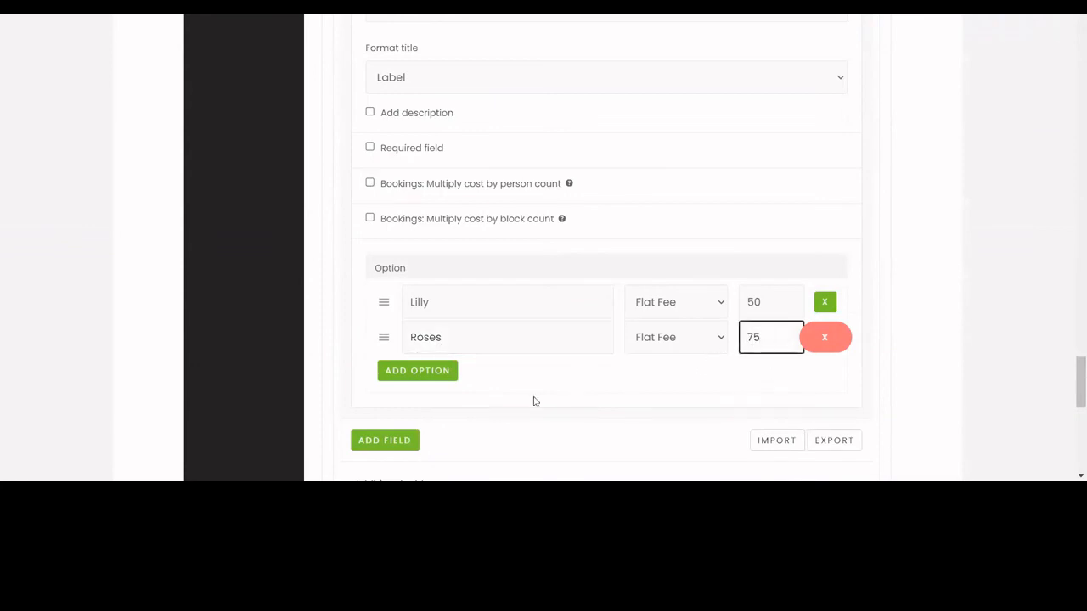
Add a "Sunflower" option to the flowers field with a flat fee of 78.
left_click(437, 371)
type("Sunflower")
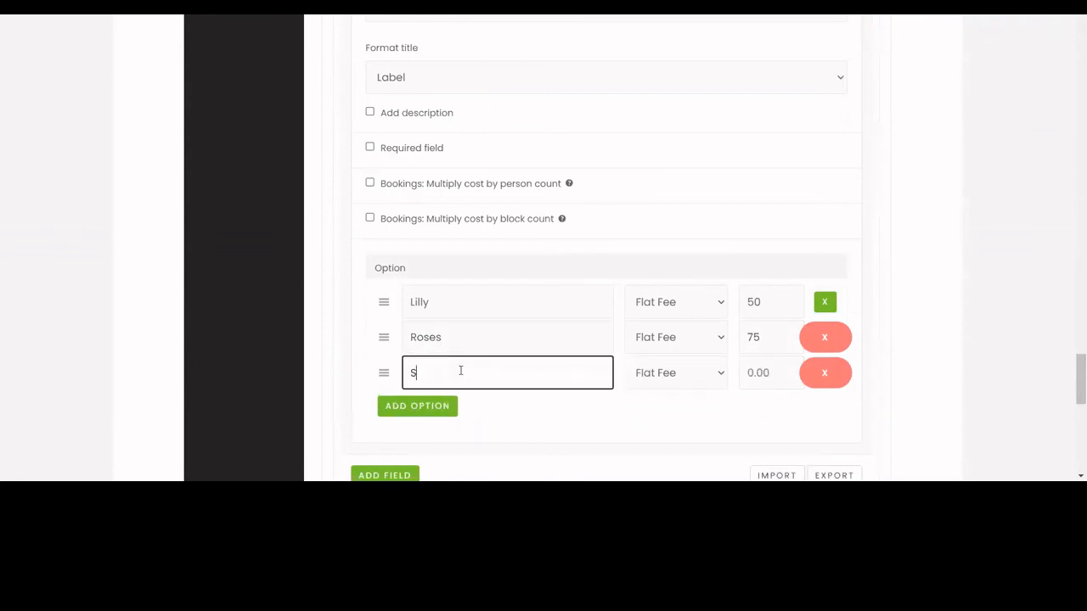
key("Tab")
key("Tab")
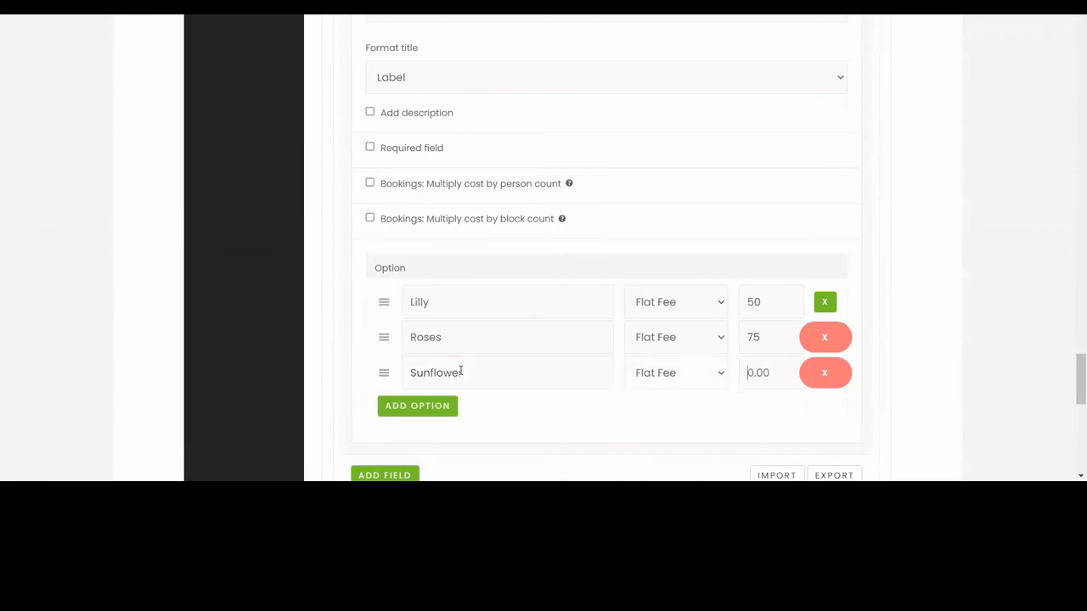
type("78")
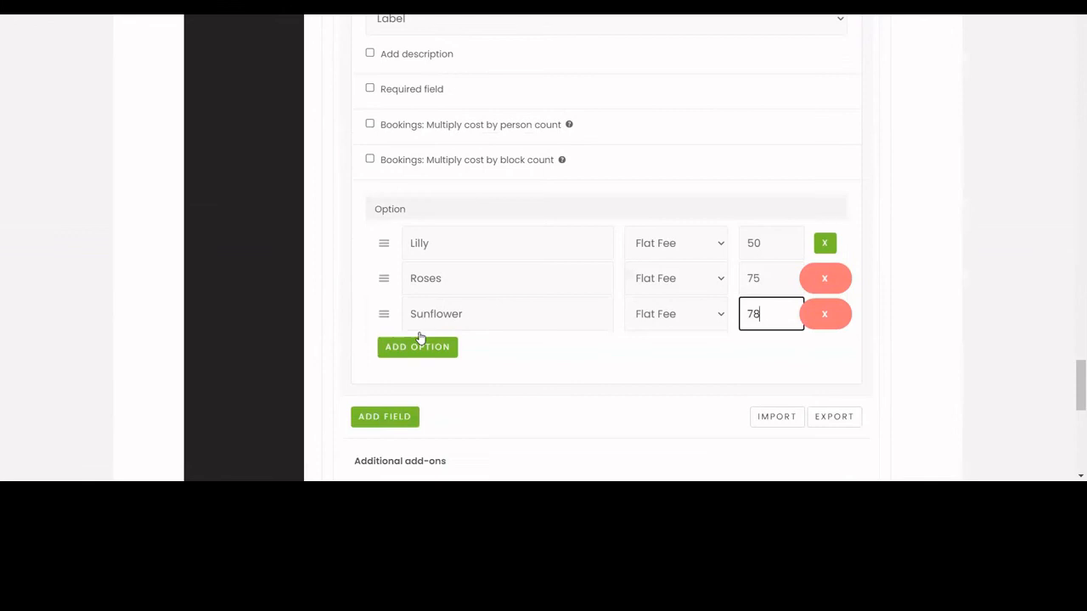
Add a second add-on field of type Multiple Choice titled "Set-up on the day".
scroll(544, 218, "down", 1)
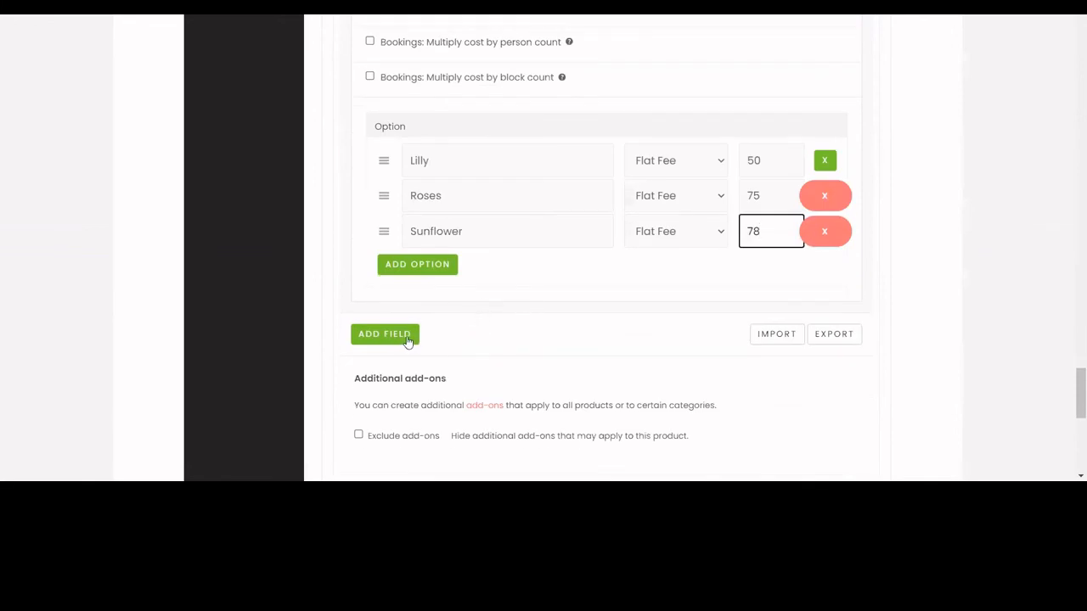
left_click(580, 286)
left_click(392, 340)
scroll(604, 229, "down", 2)
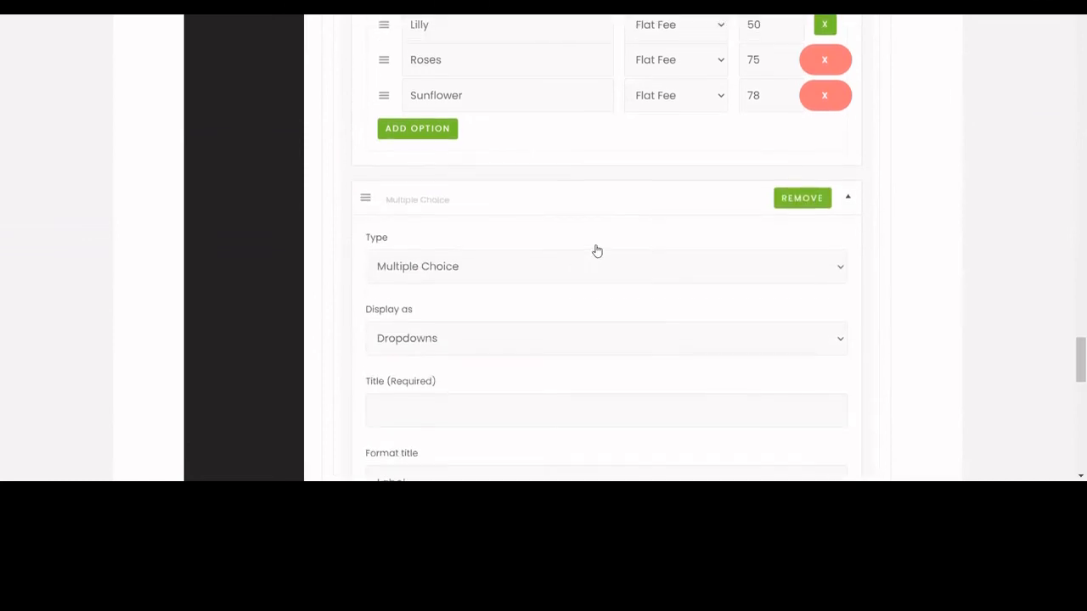
left_click(530, 272)
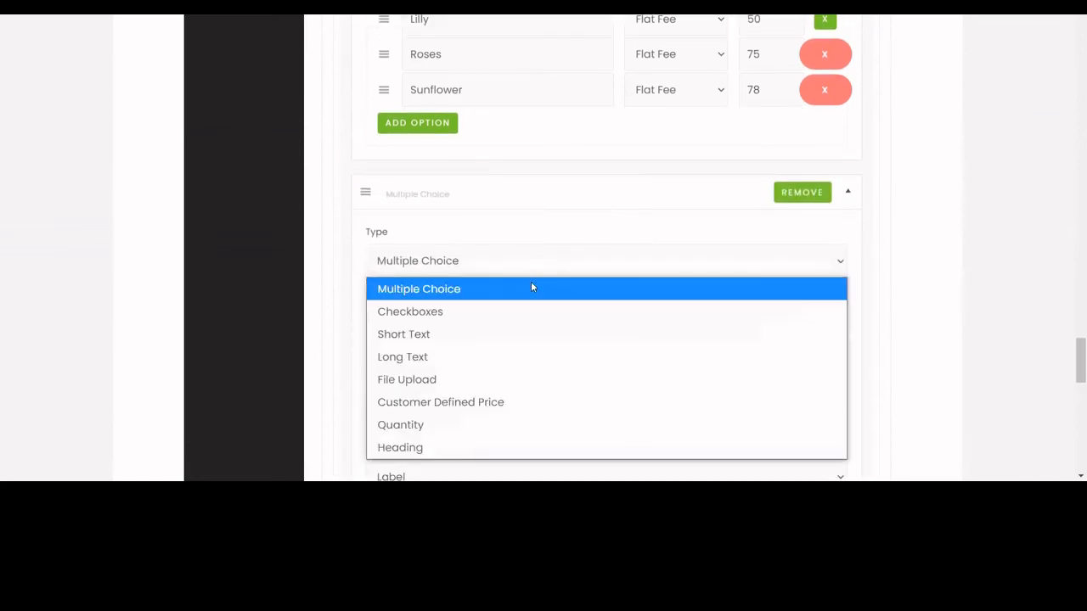
left_click(530, 281)
scroll(497, 303, "down", 1)
left_click(479, 334)
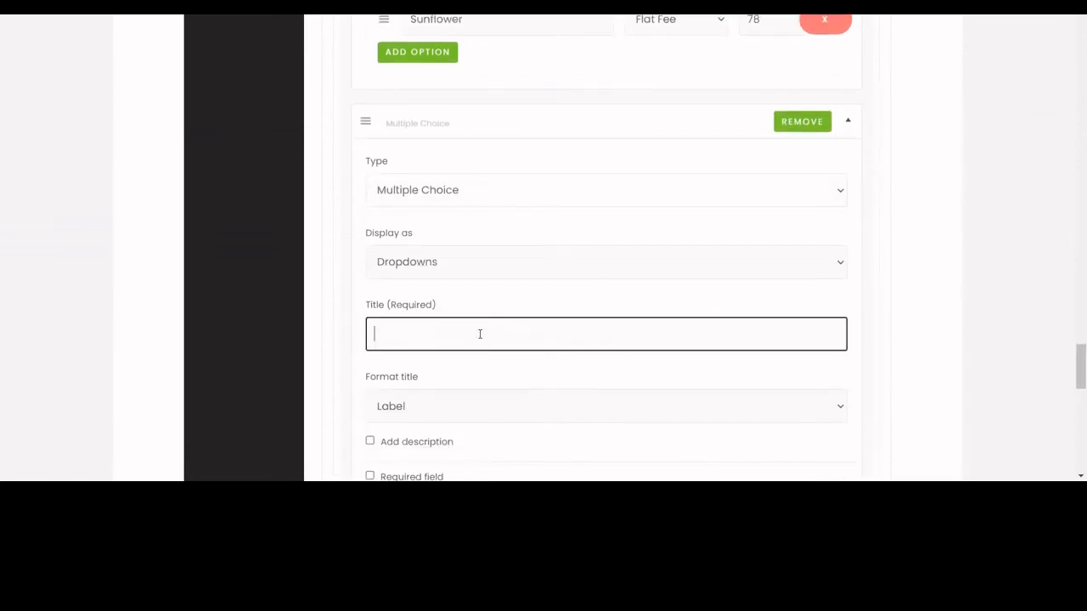
type("Set-")
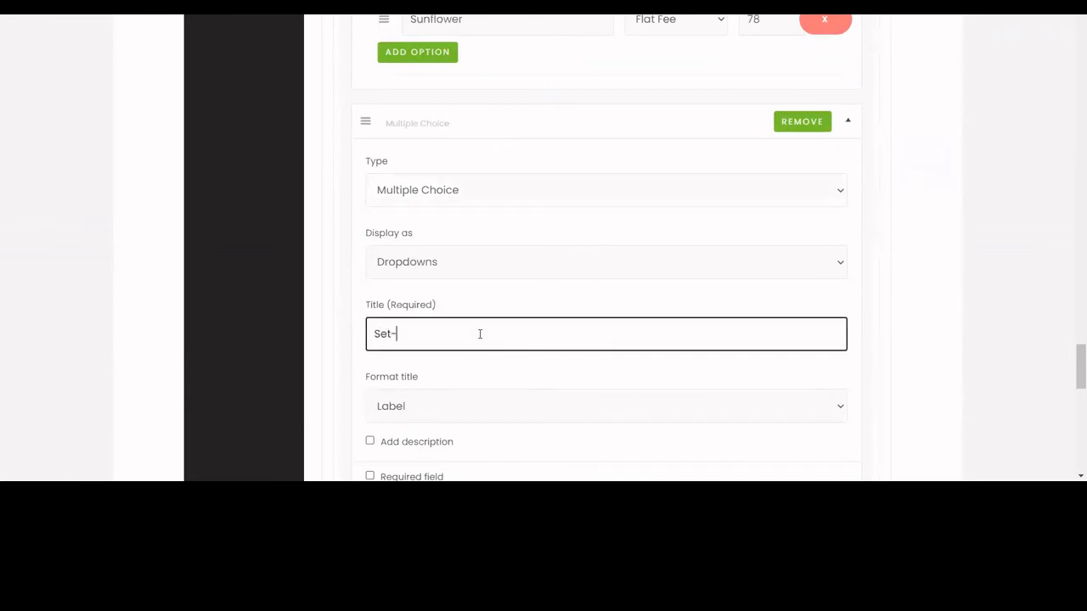
type("up on the day")
Give the set-up field a "yes" option with a flat fee of 50 and a "no" option without a fee.
scroll(432, 323, "down", 4)
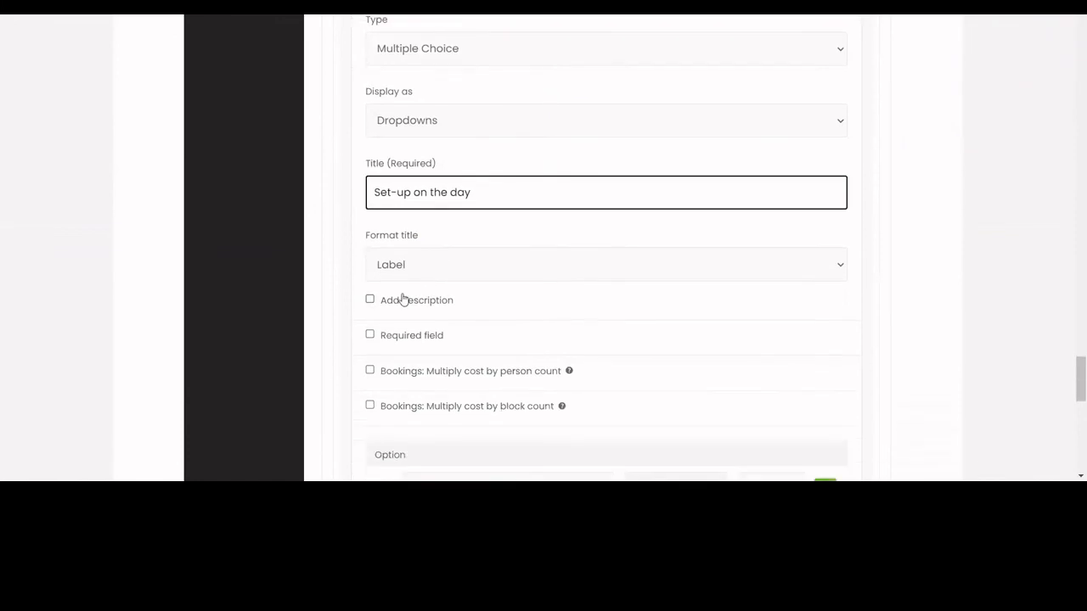
left_click(484, 359)
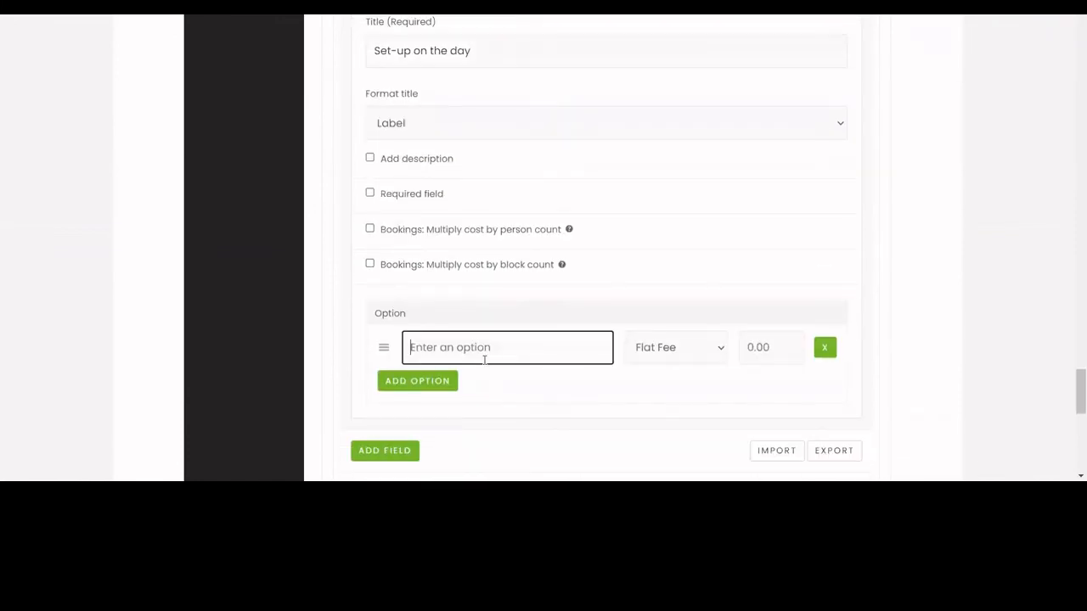
type("yes")
scroll(485, 359, "up", 2)
scroll(585, 376, "down", 3)
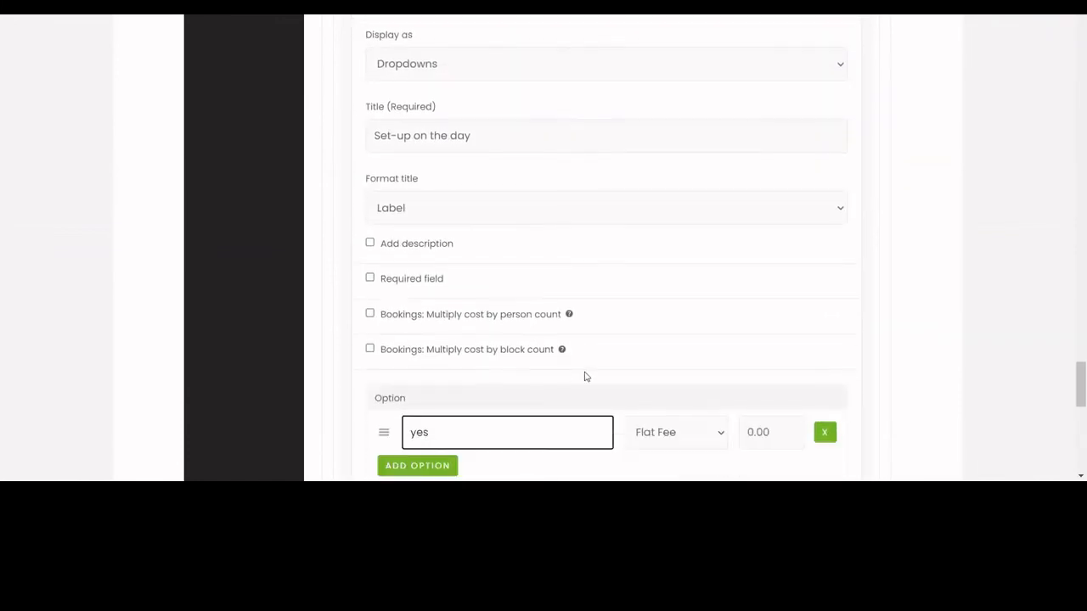
left_click(772, 280)
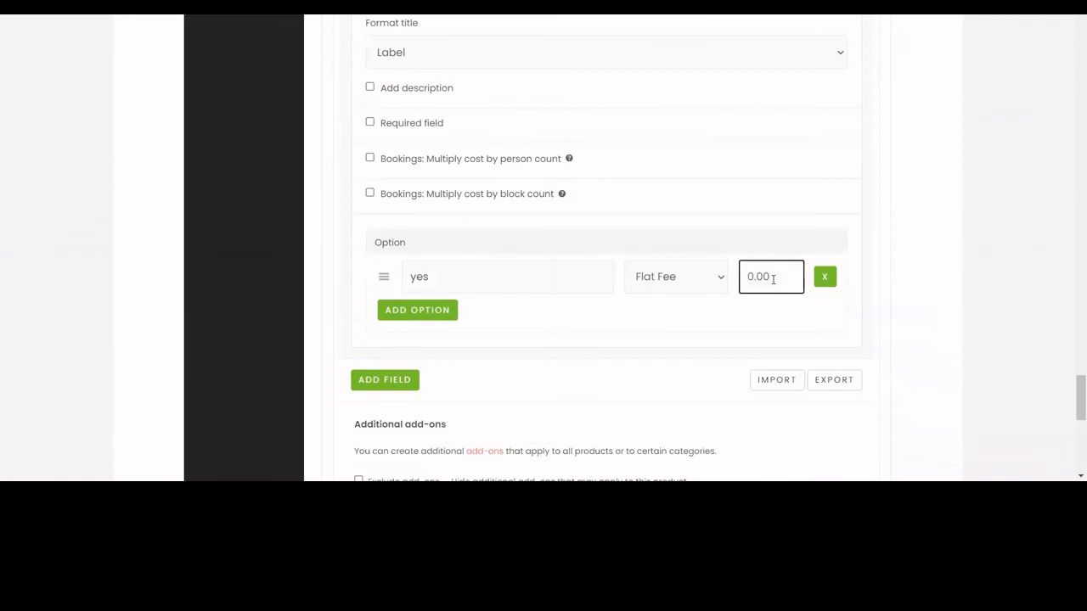
type("50")
left_click(444, 311)
type("no")
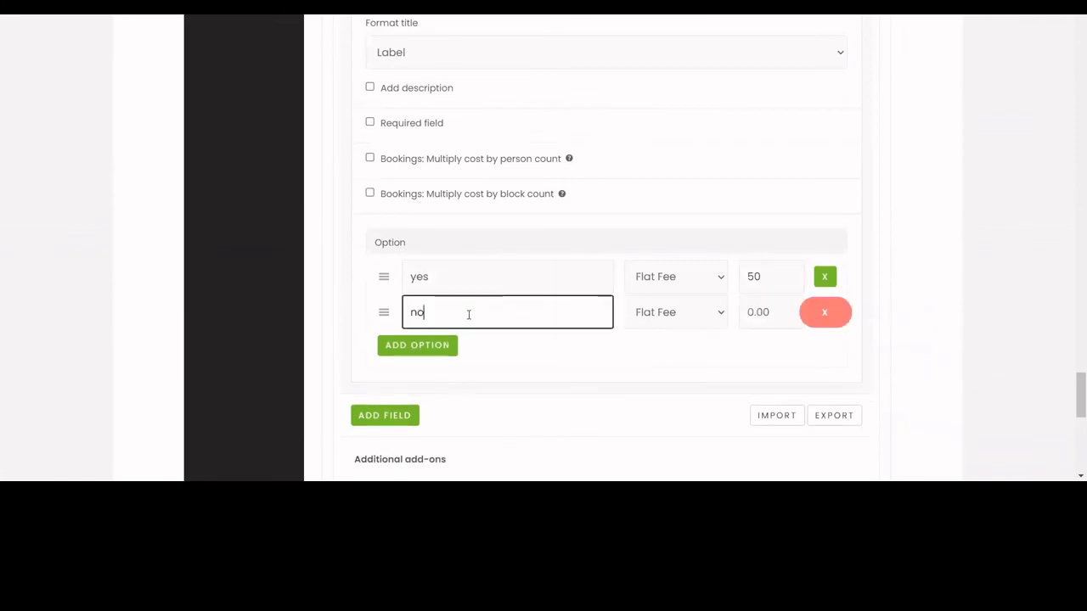
Expand the product's Other Options section to view its visibility, purchase note and review settings.
scroll(654, 211, "down", 3)
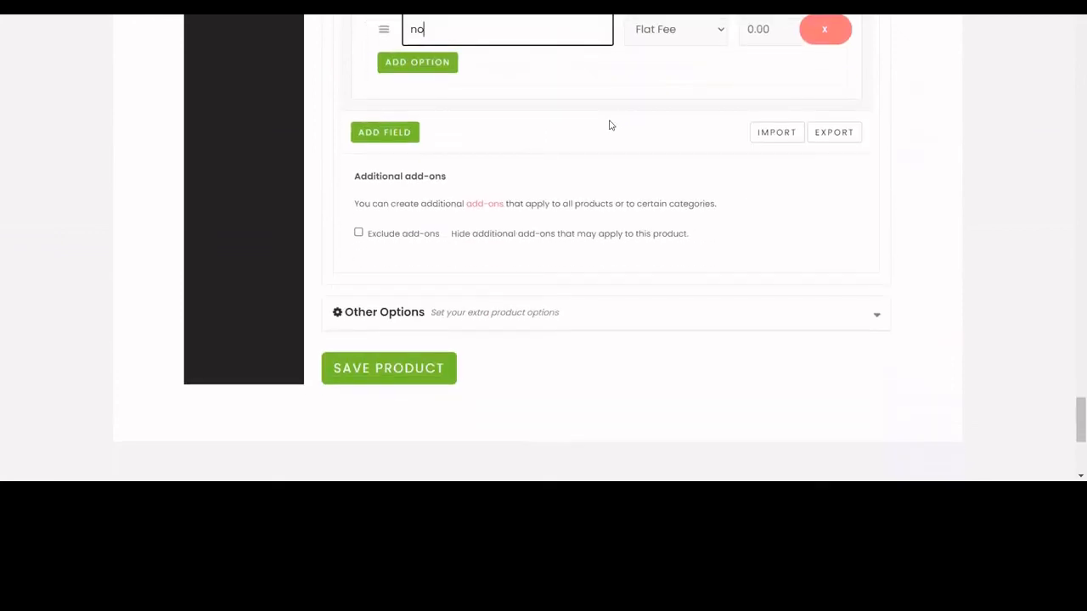
scroll(609, 125, "down", 1)
left_click(634, 252)
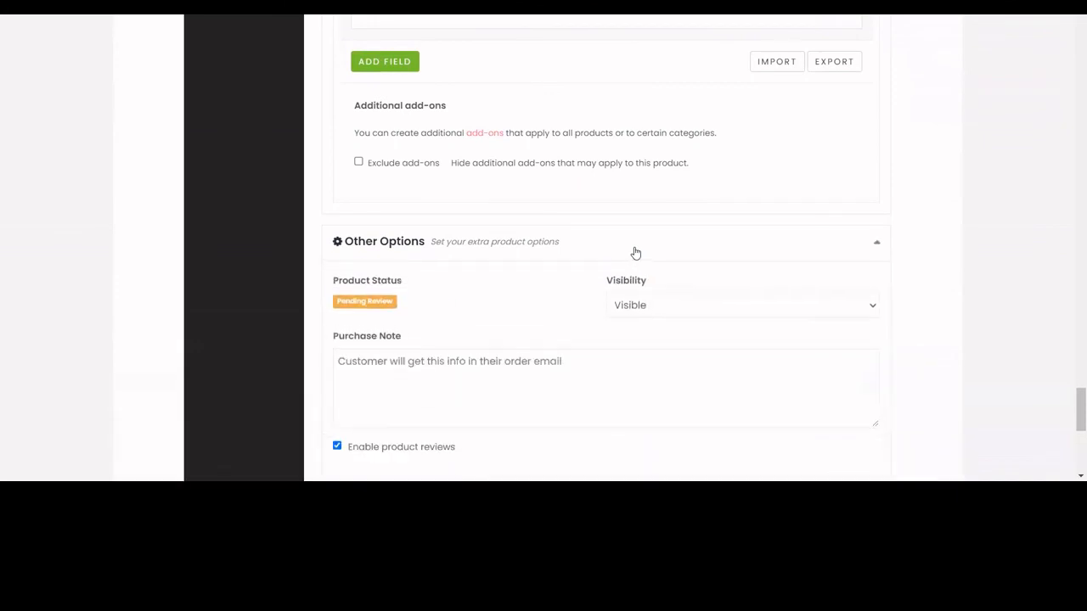
Save the wedding cake product with the purchase note left blank and product reviews enabled.
scroll(643, 263, "down", 1)
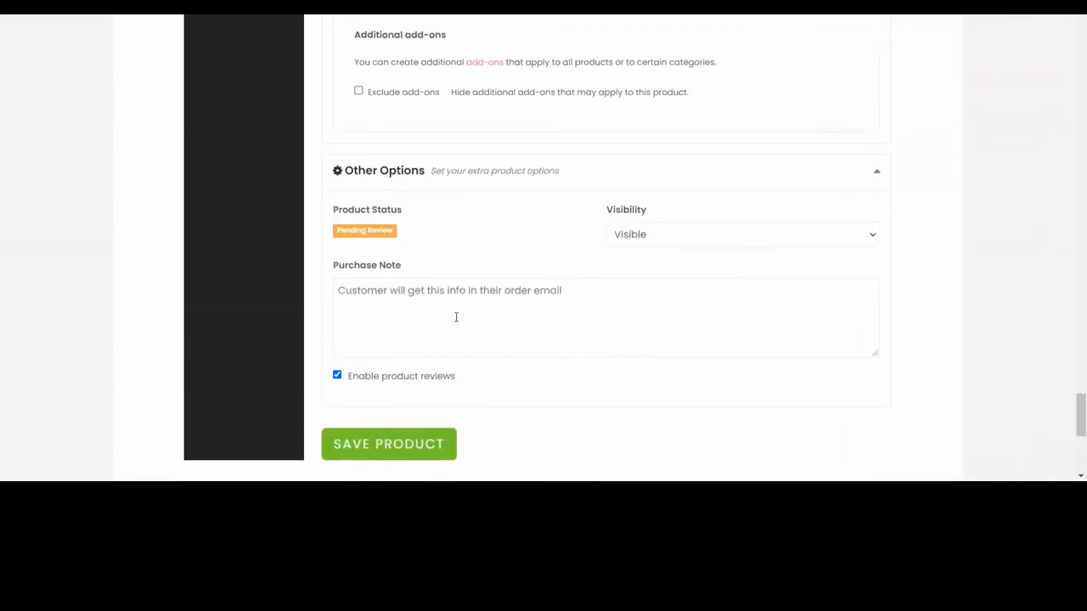
left_click(404, 302)
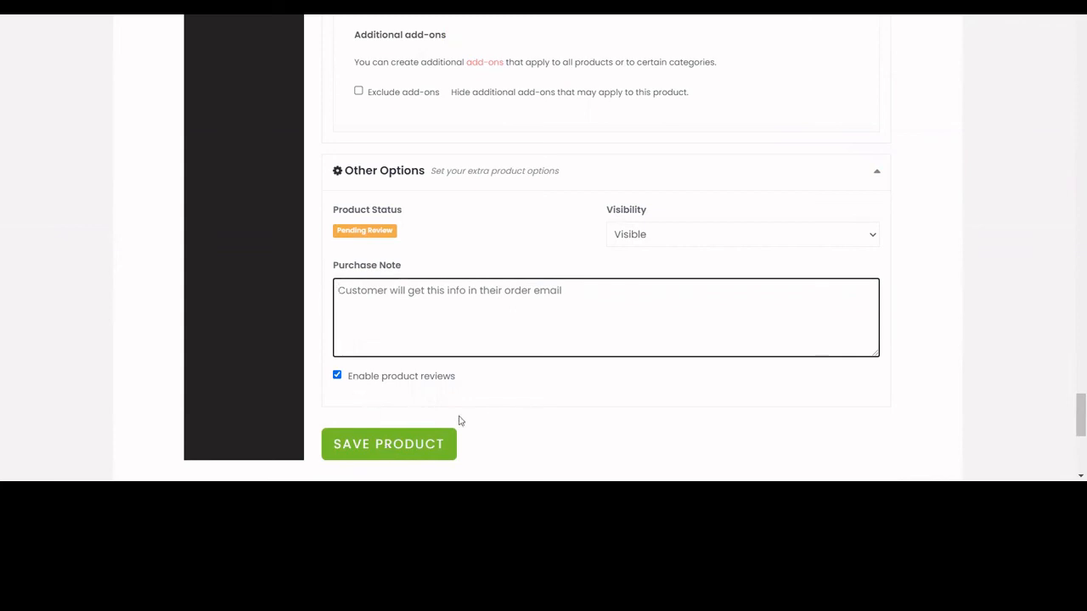
left_click(430, 447)
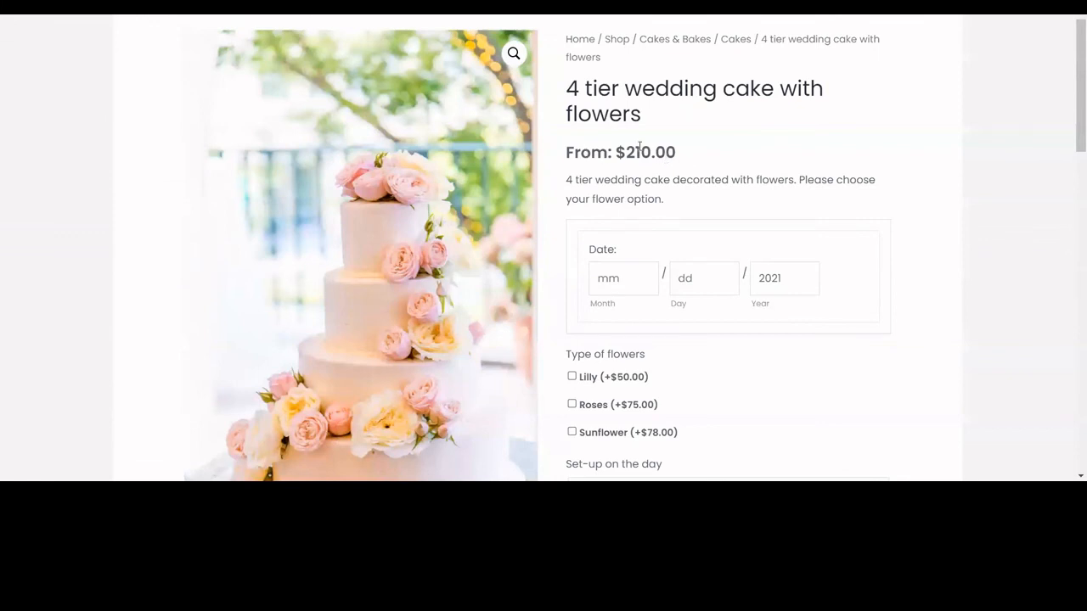
Browse the available booking dates from April to June 2021 on the cake's shop page and choose 22 April 2021.
left_click_drag(636, 152, 688, 155)
left_click(688, 156)
scroll(618, 200, "down", 1)
left_click(616, 205)
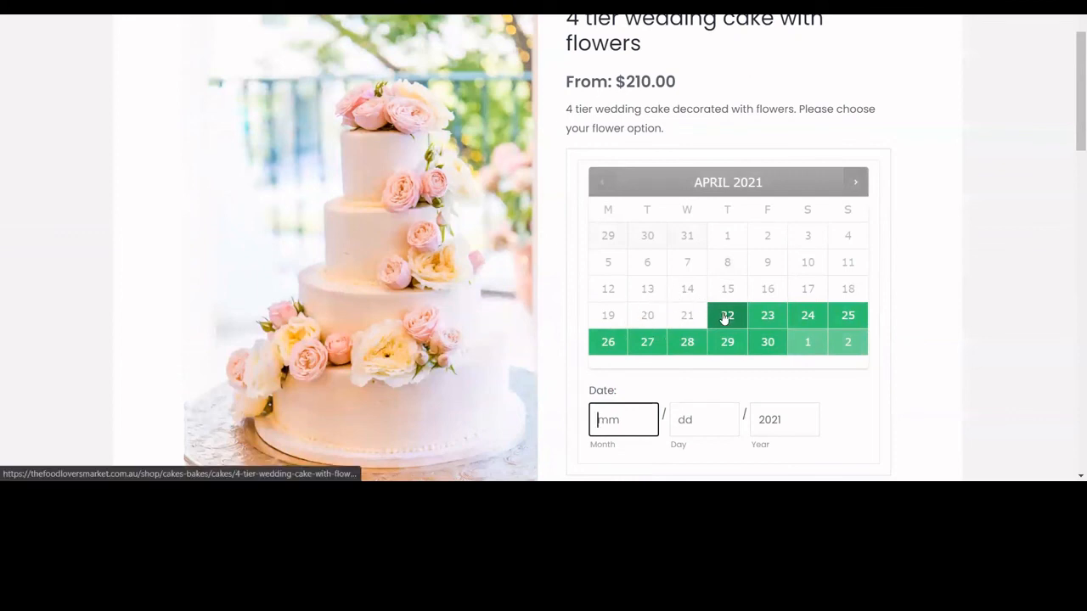
left_click(854, 182)
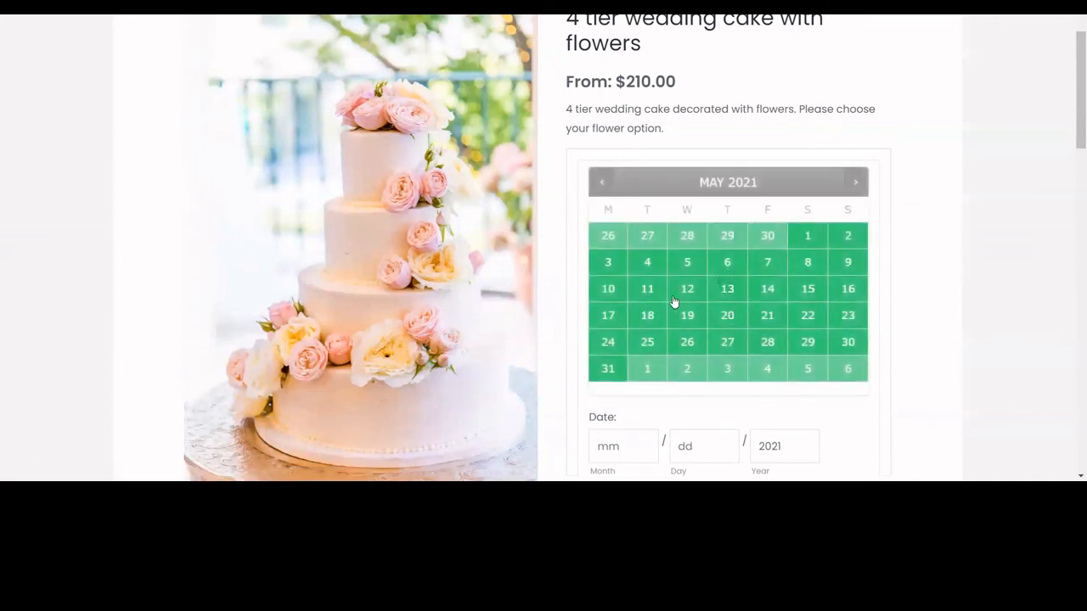
left_click(855, 183)
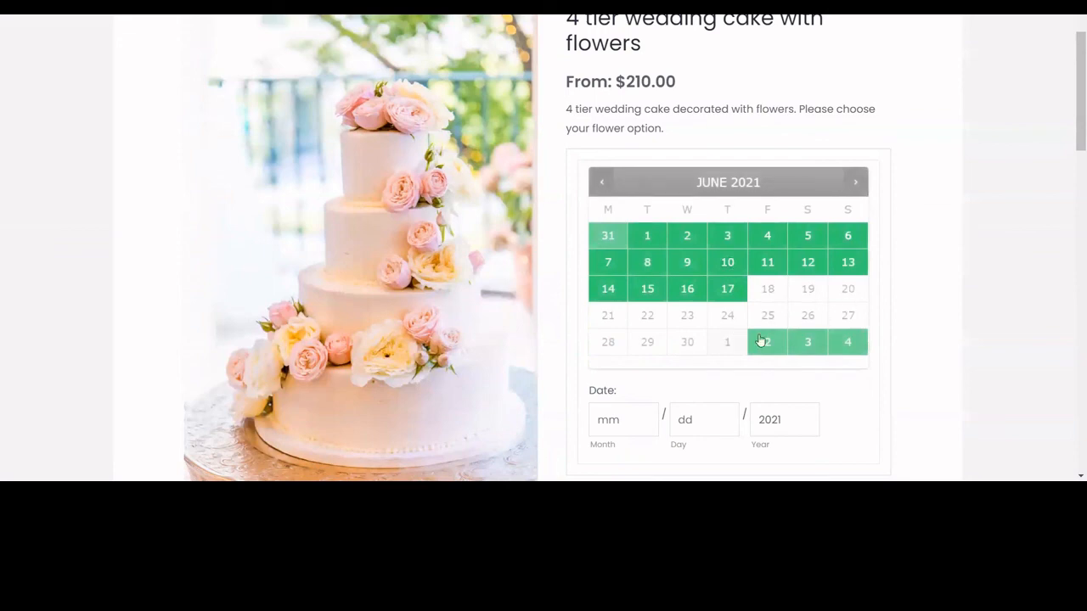
left_click(602, 185)
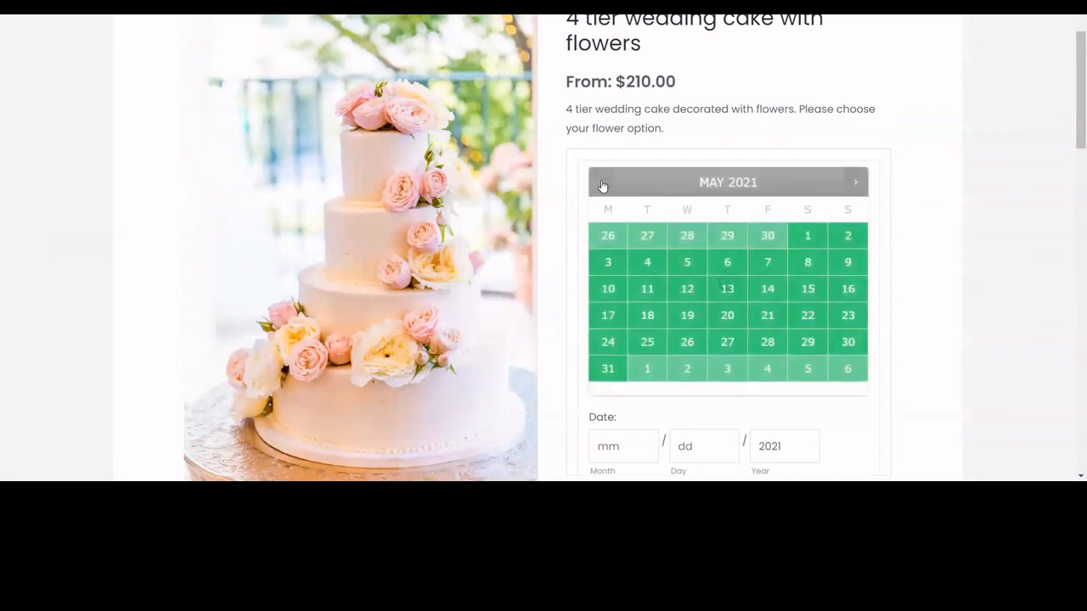
left_click(601, 184)
left_click(732, 316)
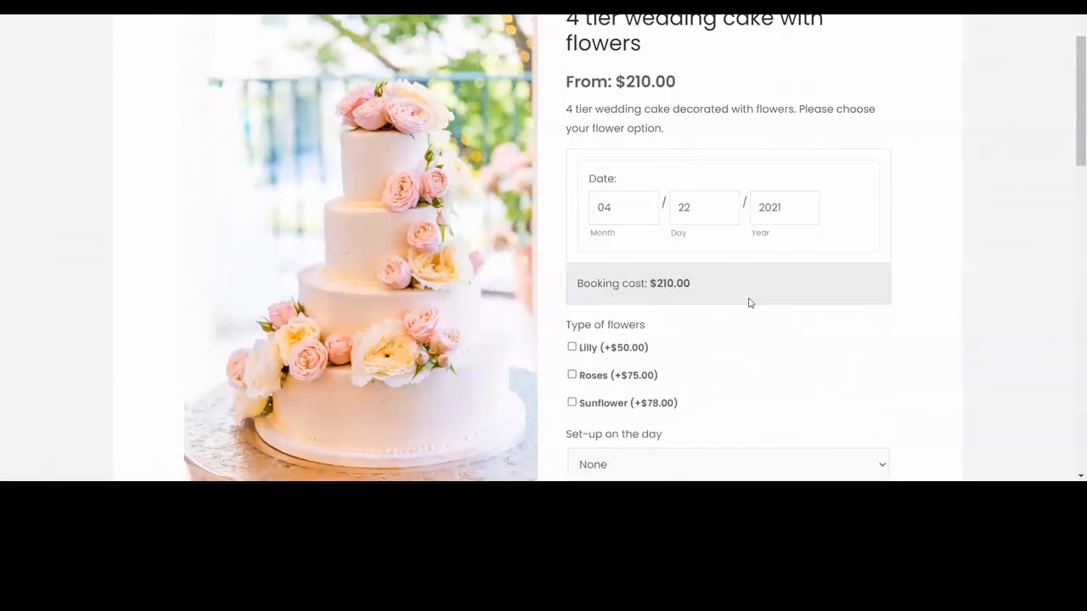
Choose Roses as the type of flowers for the cake booking.
scroll(701, 290, "down", 1)
scroll(702, 289, "down", 1)
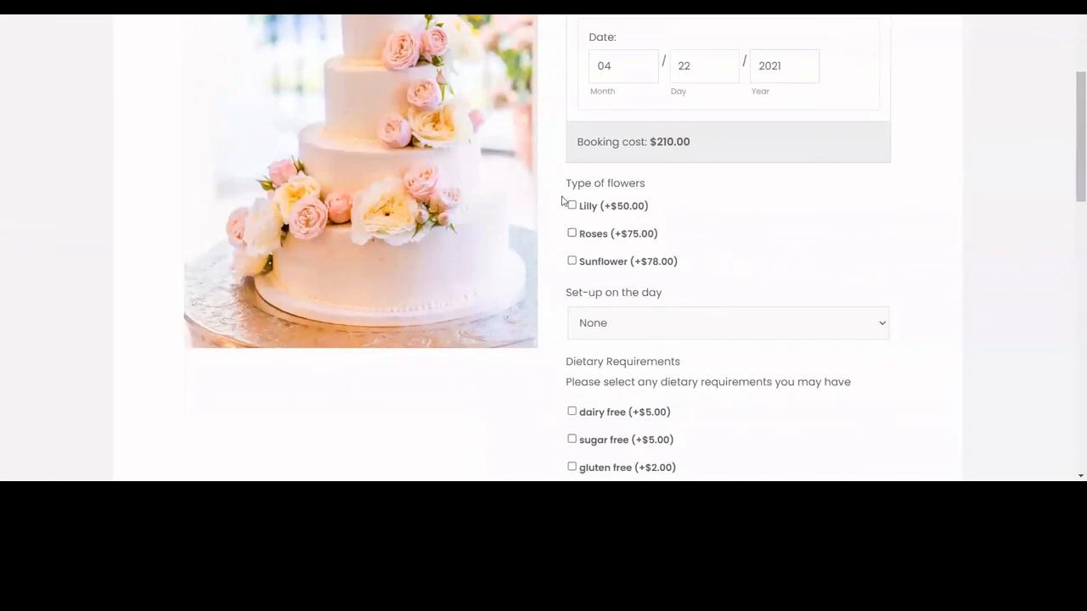
left_click(590, 235)
scroll(807, 166, "down", 2)
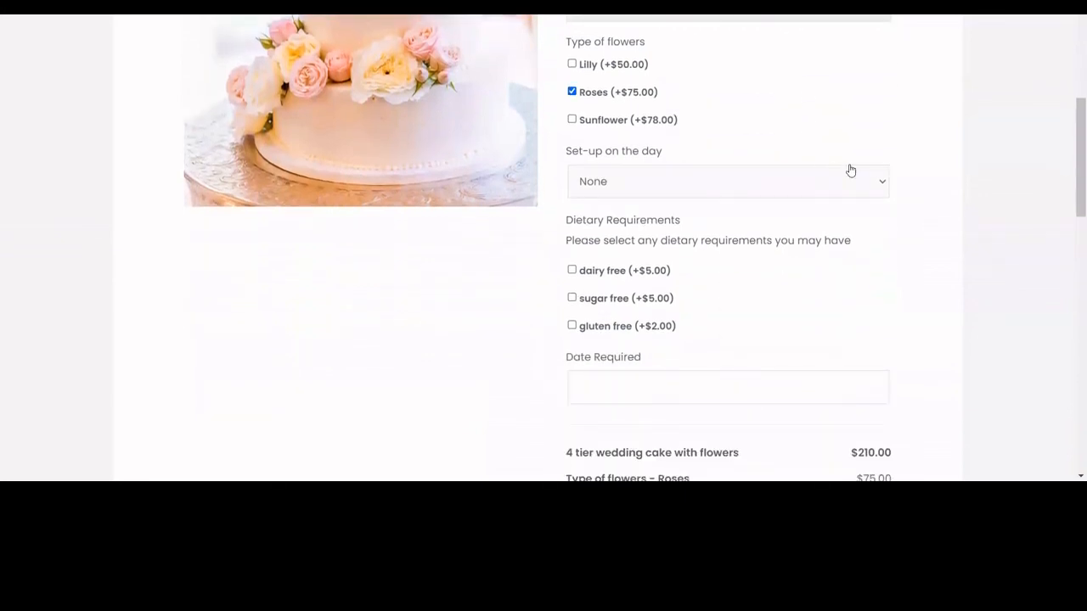
scroll(810, 287, "down", 1)
scroll(770, 219, "up", 2)
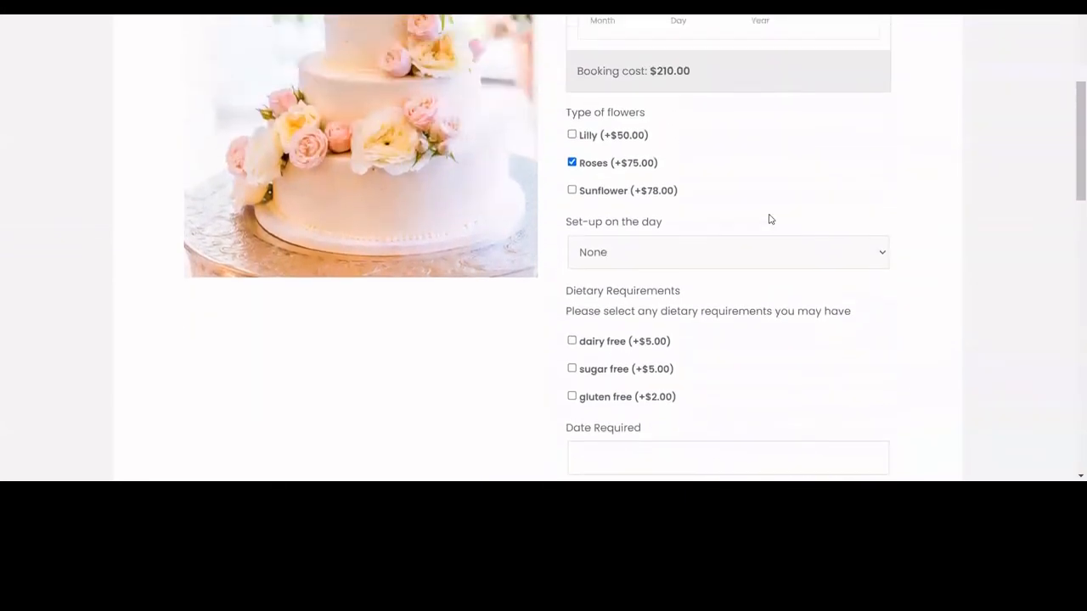
Set the set-up on the day to "no" and add the sugar free dietary requirement to the booking.
left_click(660, 261)
left_click(651, 325)
scroll(611, 322, "down", 1)
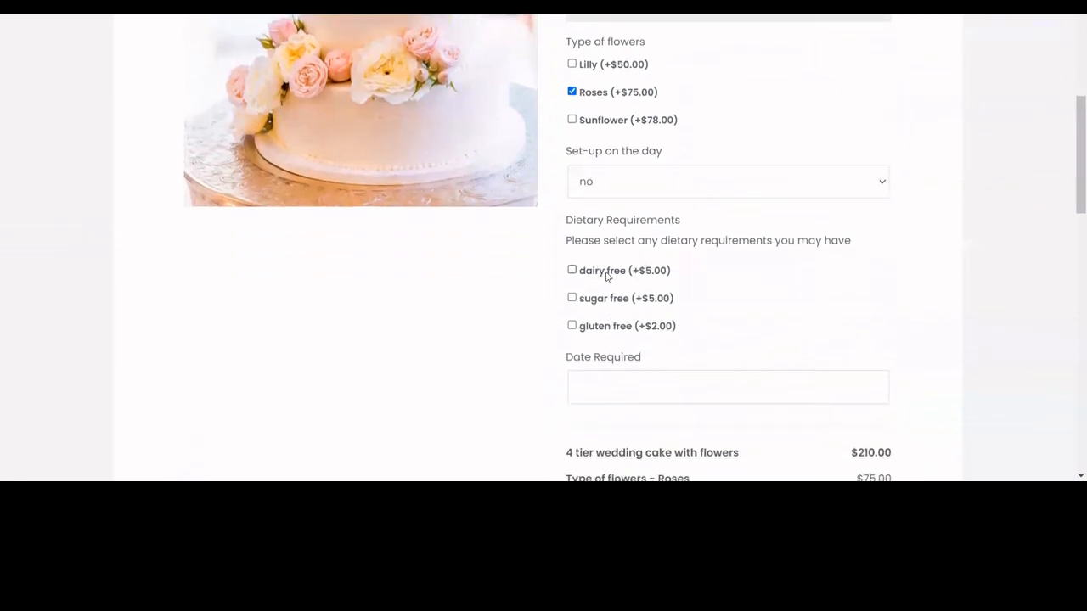
left_click(611, 299)
scroll(747, 243, "down", 3)
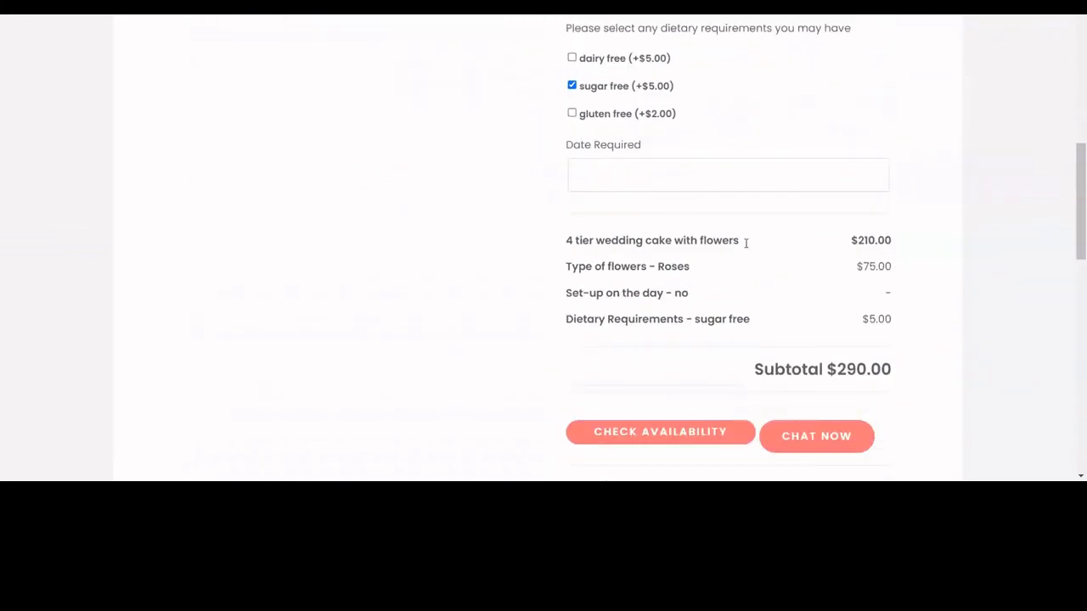